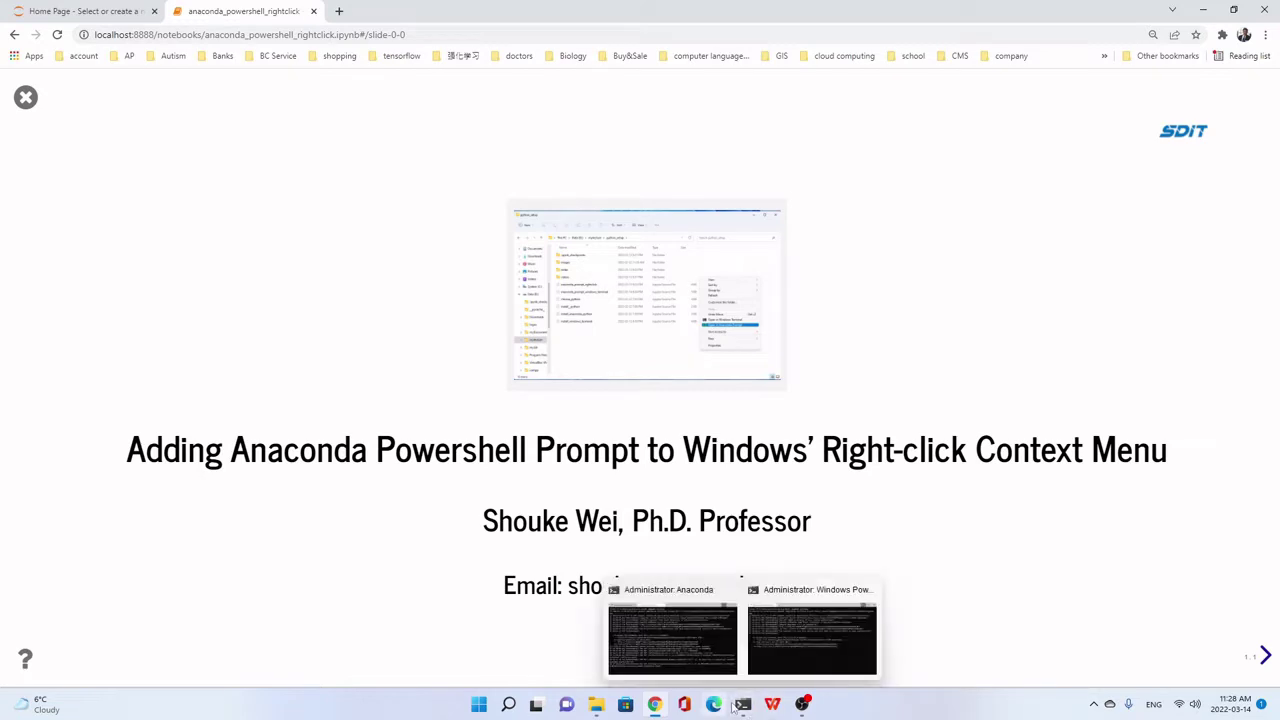
Open File Explorer on the Data (D:) drive and examine the folder background's extended context menu for the Anaconda Prompt entry.
left_click(596, 710)
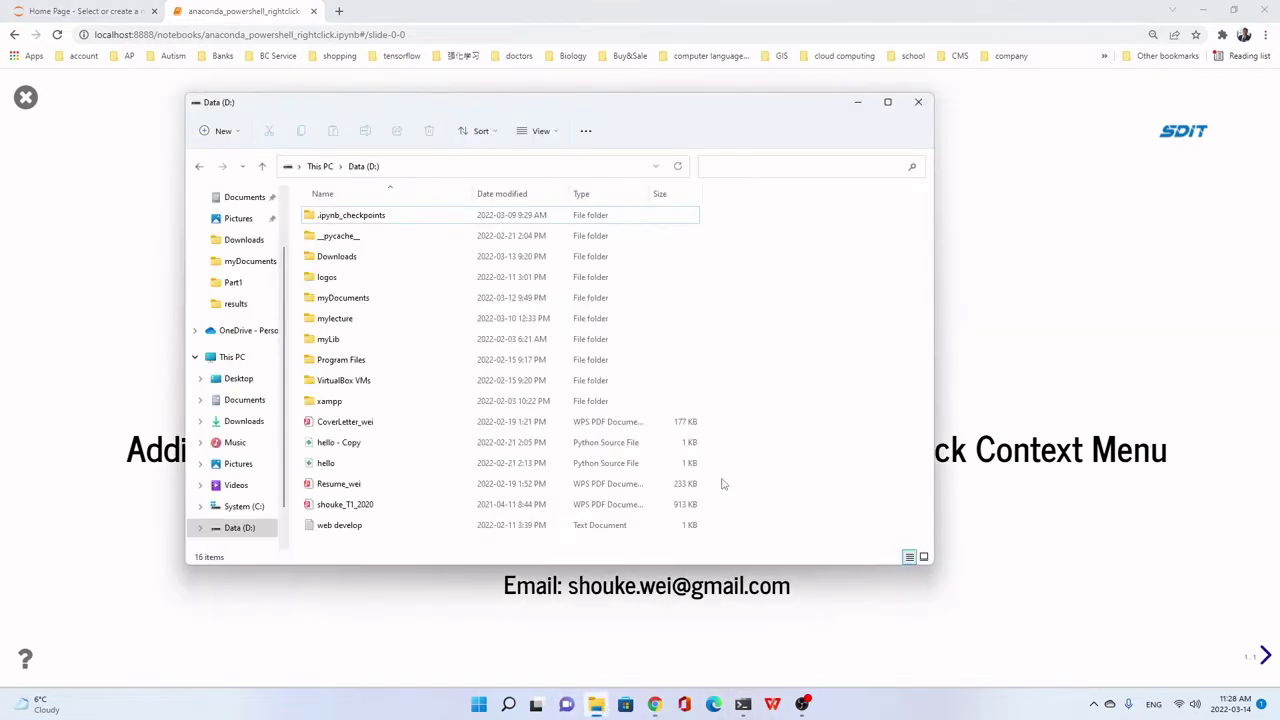
right_click(771, 334)
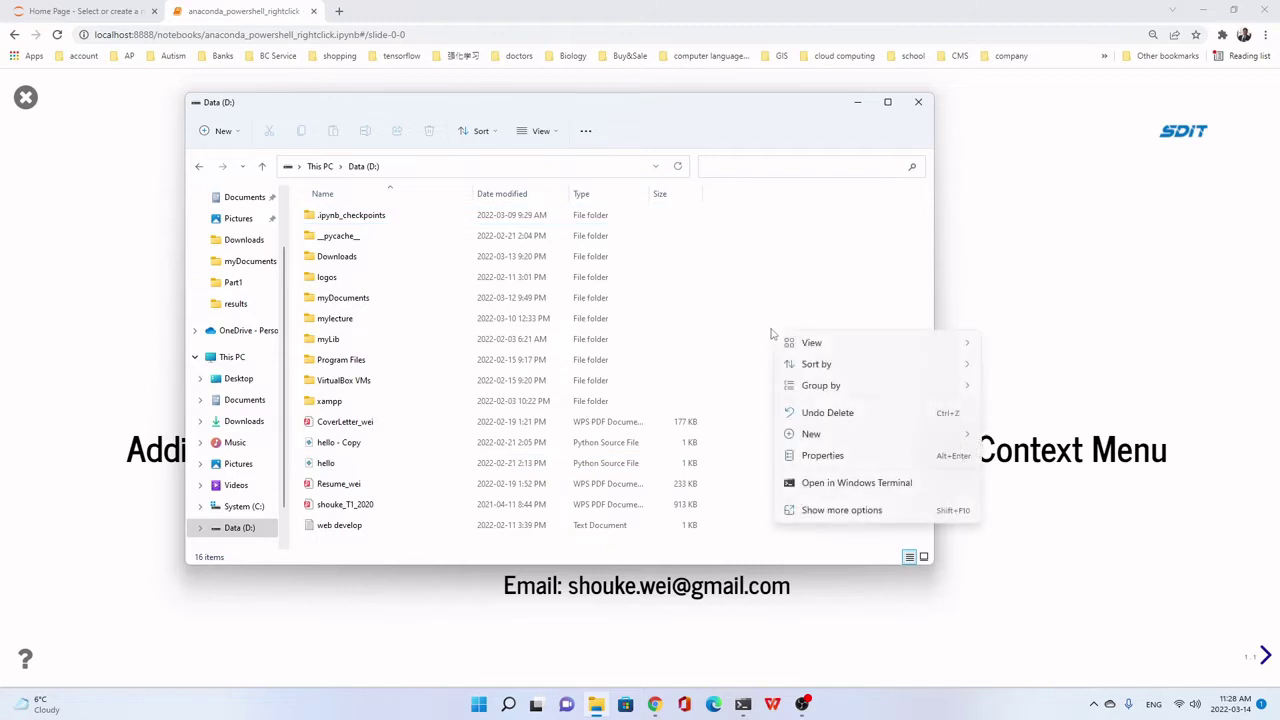
left_click(833, 512)
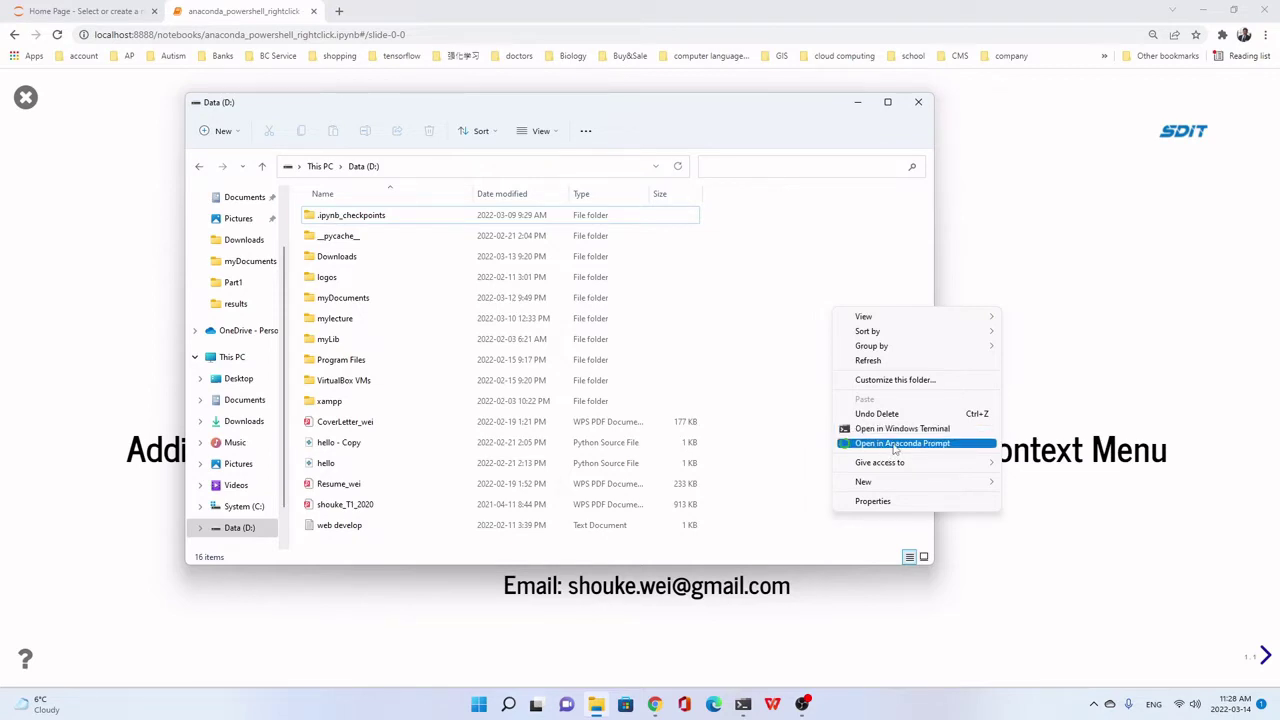
left_click(755, 425)
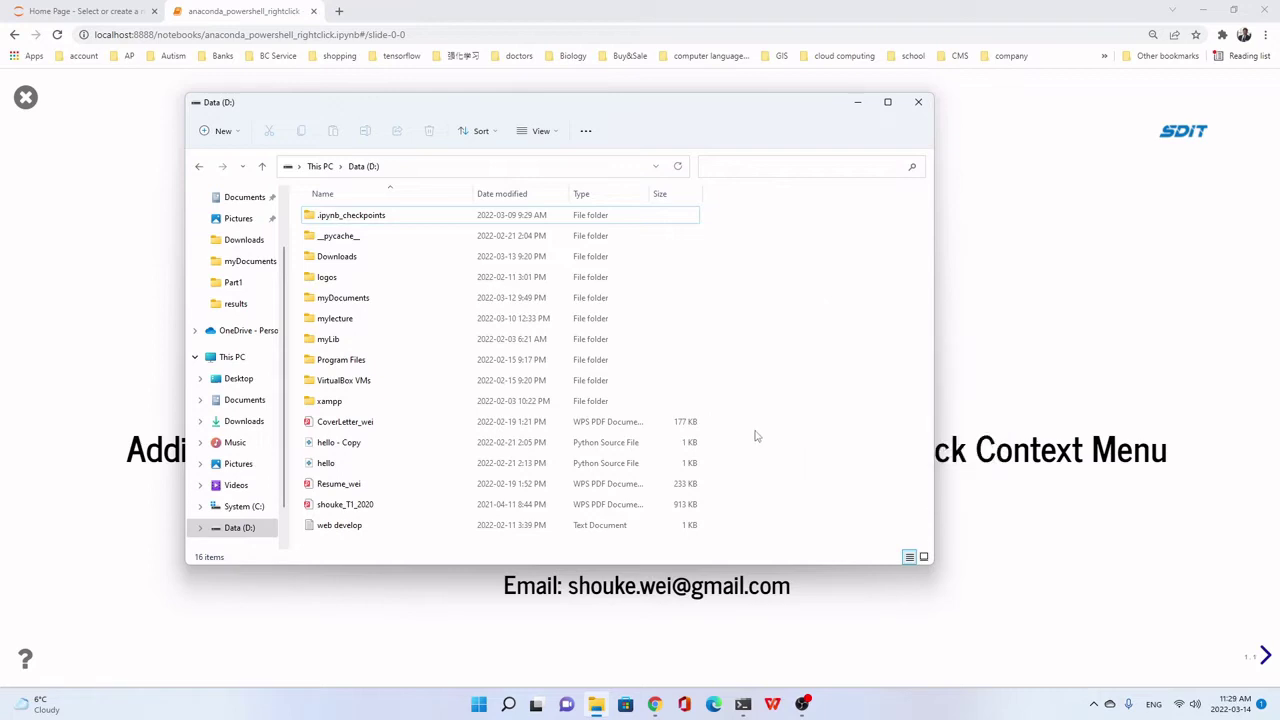
left_click(1025, 607)
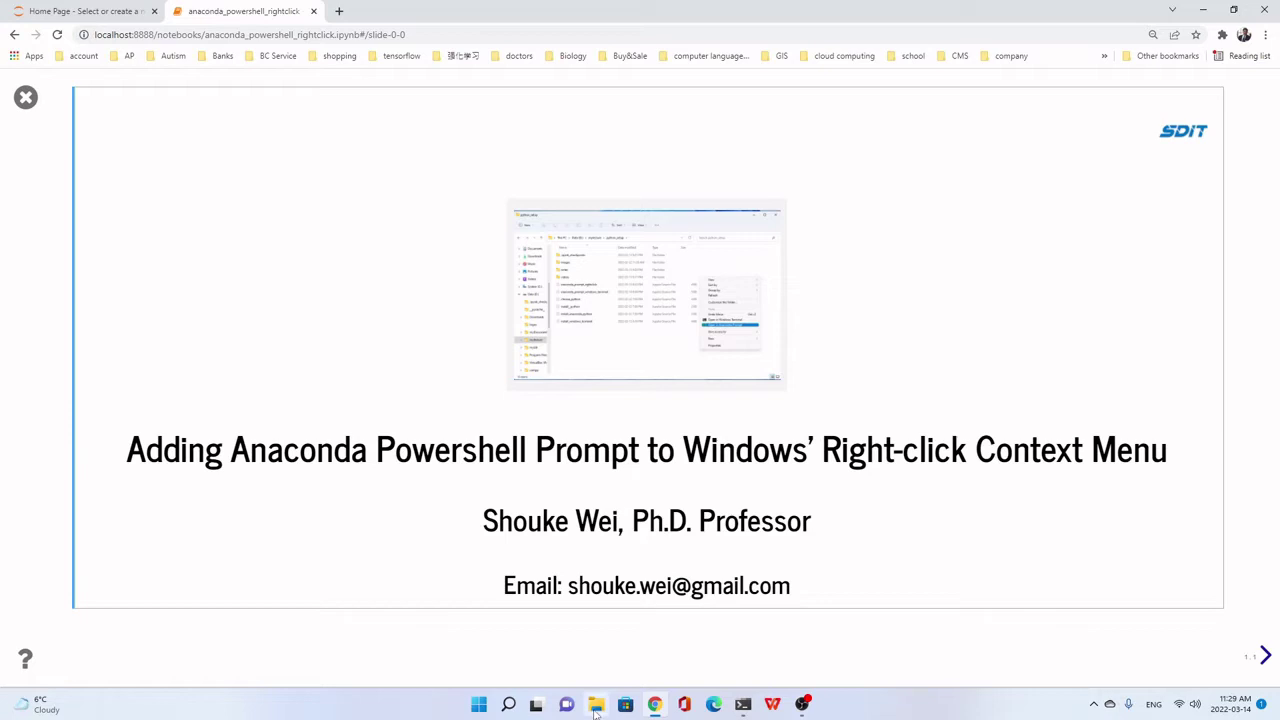
Launch Anaconda Powershell Prompt (anaconda3) from Windows search and change its directory to D:\mylecture\wavelet_analysis.
left_click(508, 704)
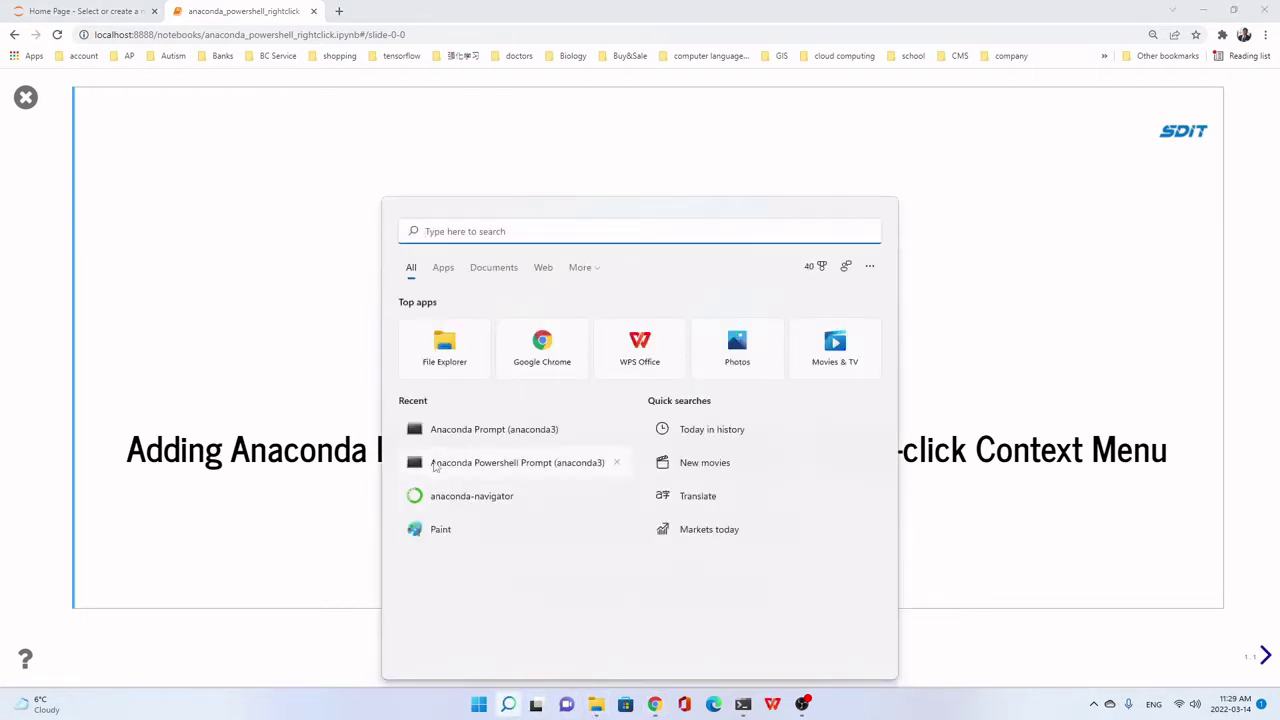
left_click(515, 465)
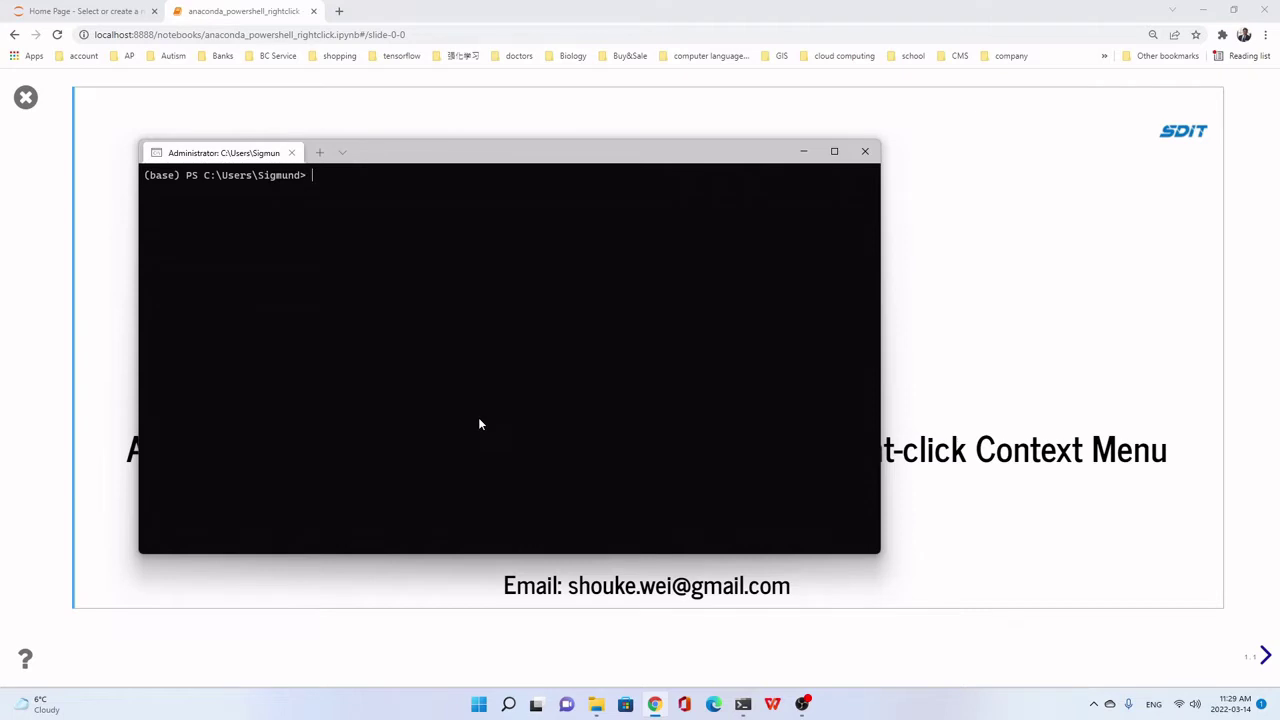
type("cd")
type("D:\\mylecture\\wavelet")
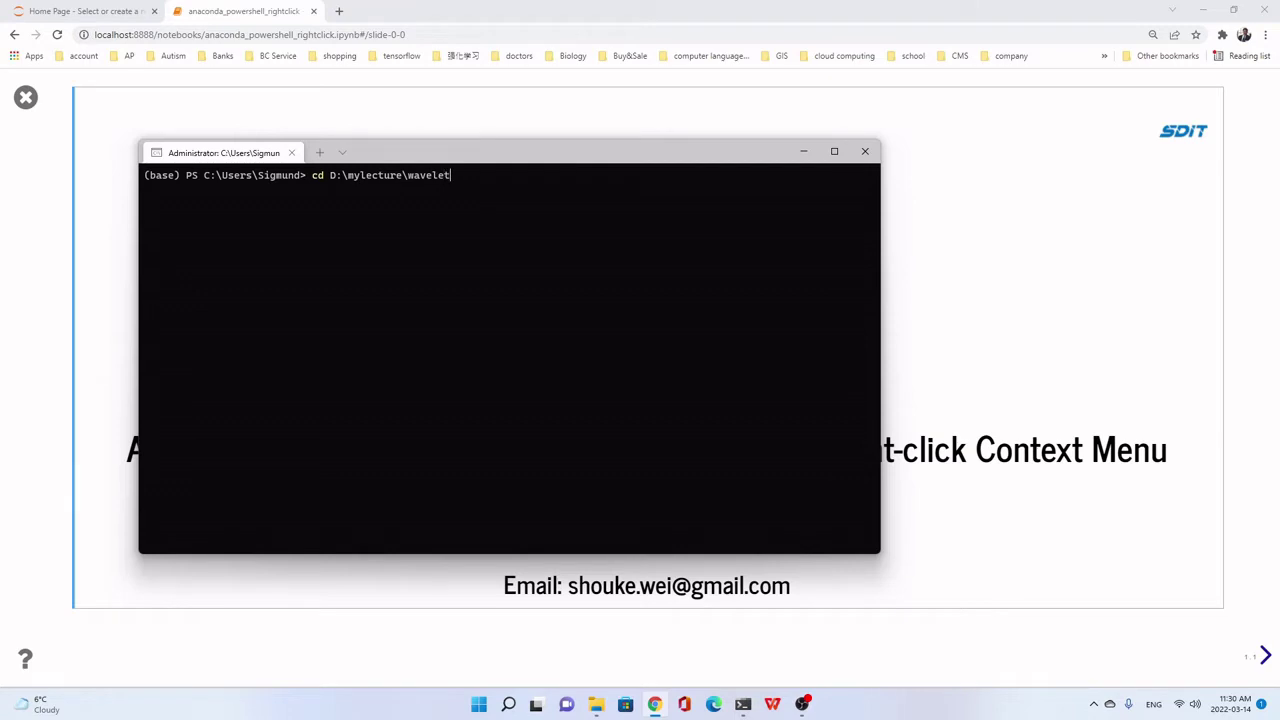
type("_analysis")
key("Return")
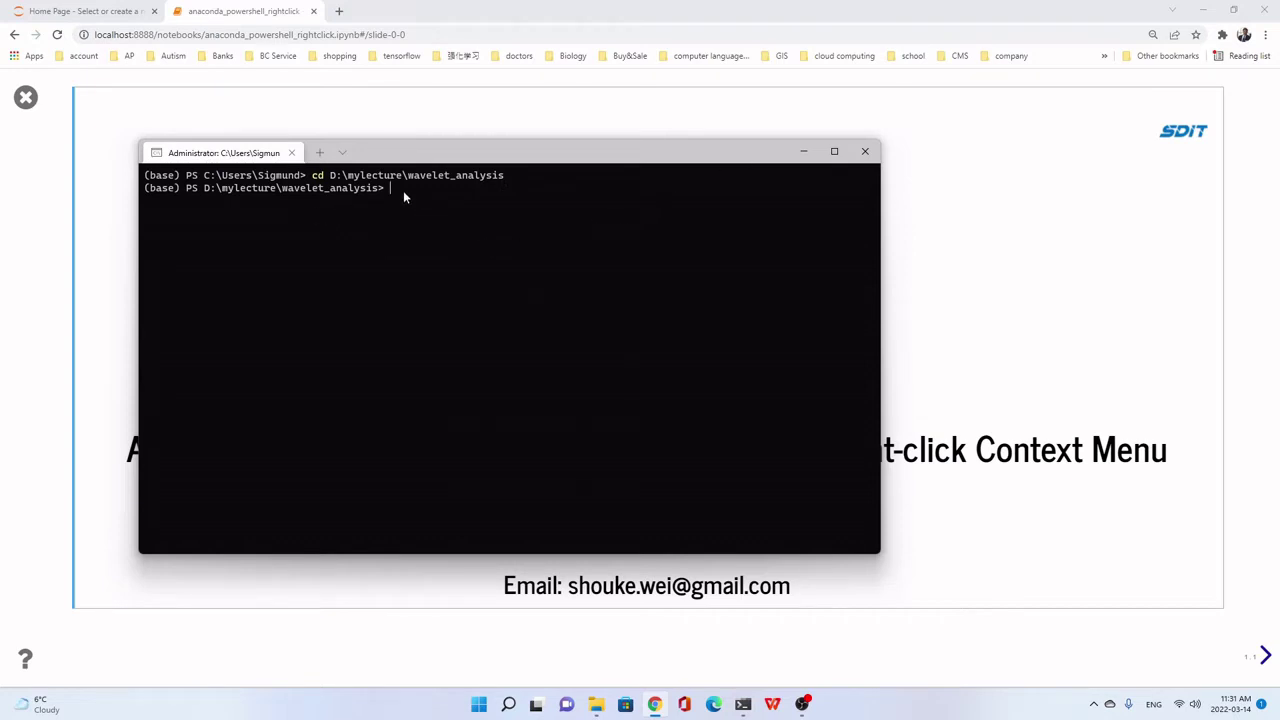
Discard the partly entered command and close the Anaconda Powershell terminal window.
type("ju")
key("BackSpace")
key("BackSpace")
left_click(866, 153)
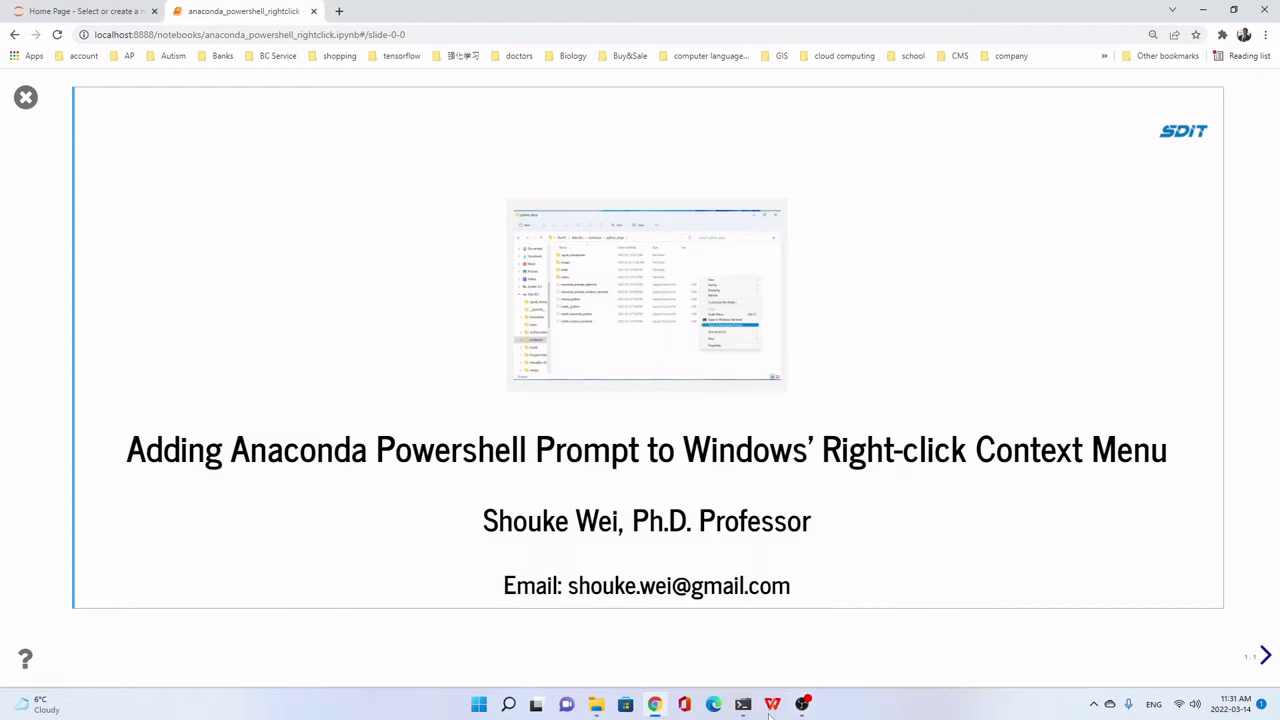
Switch to File Explorer and browse to the D:\mylecture\wavelet_analysis folder.
mouse_move(597, 711)
mouse_move(508, 710)
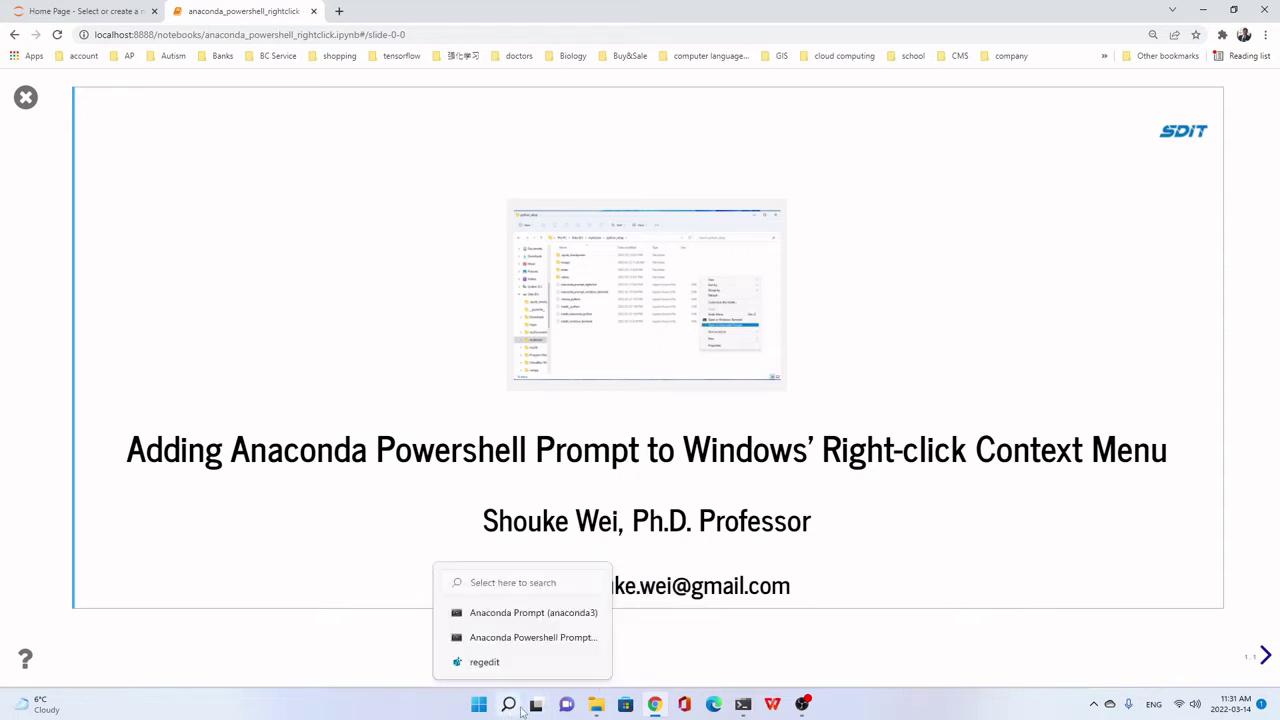
left_click(596, 704)
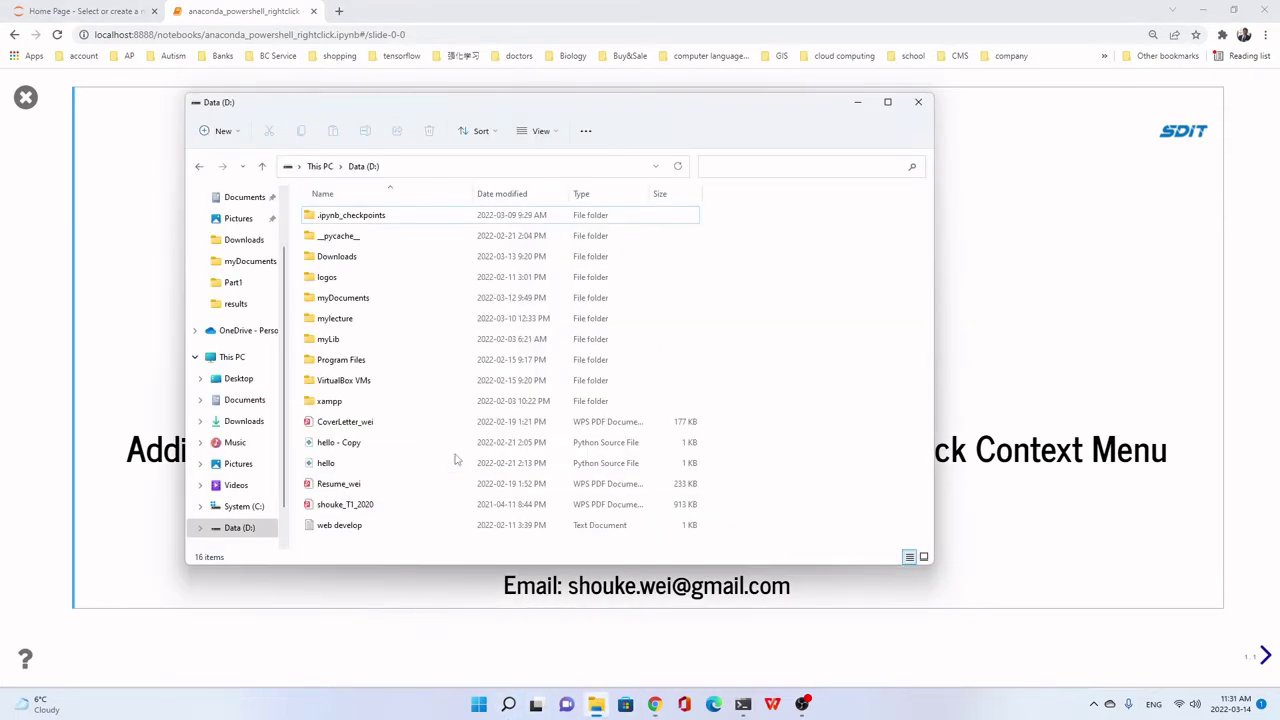
double_click(331, 318)
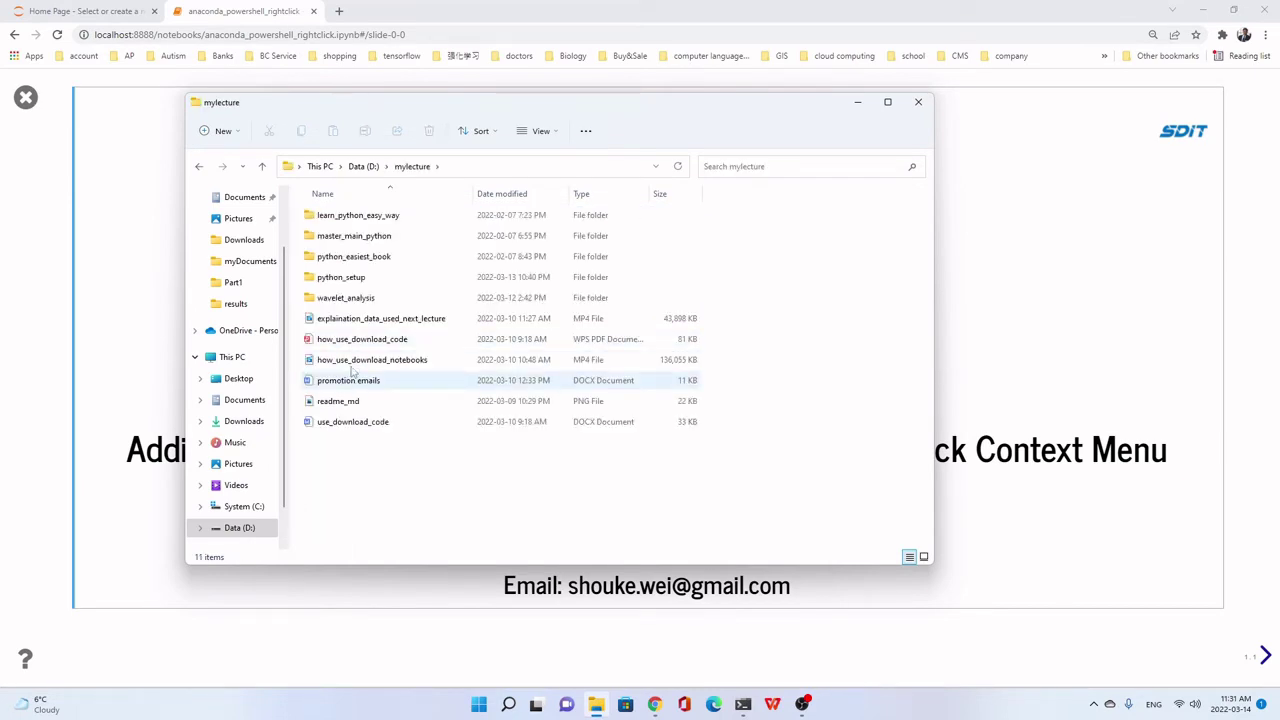
double_click(343, 299)
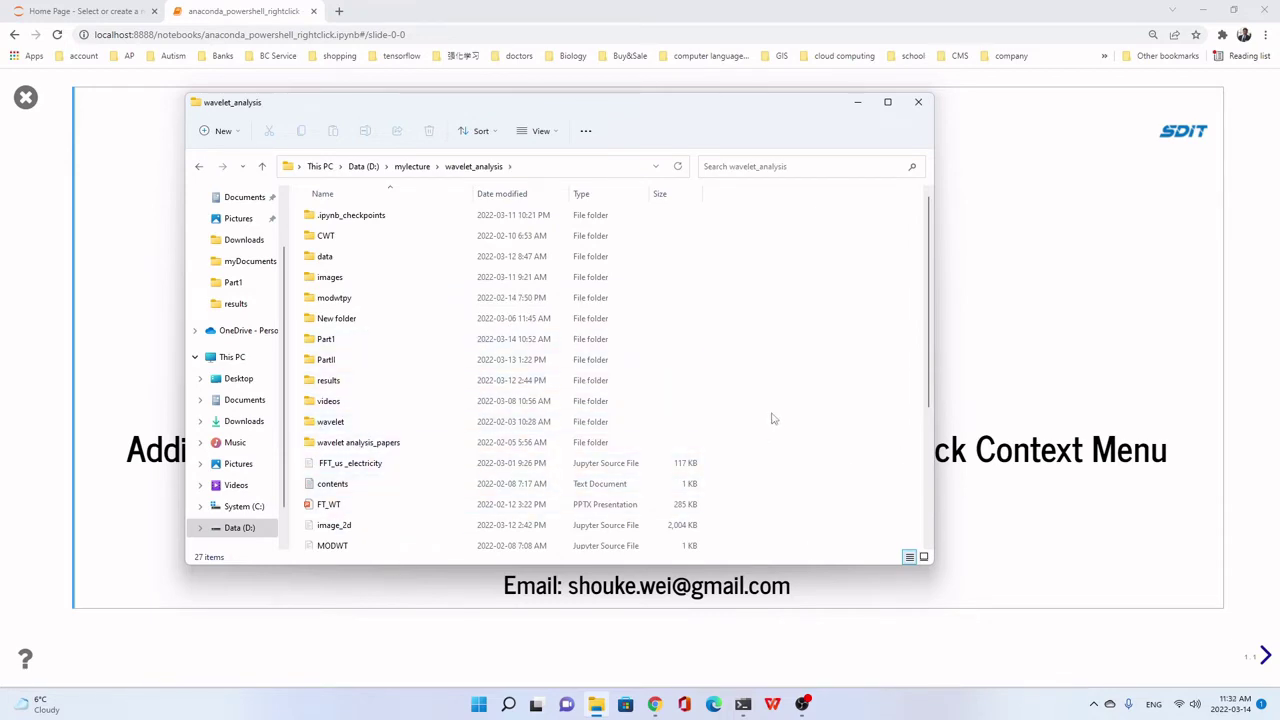
Open an Anaconda Prompt directly in the wavelet_analysis folder from its extended context menu and enlarge the terminal text.
right_click(734, 372)
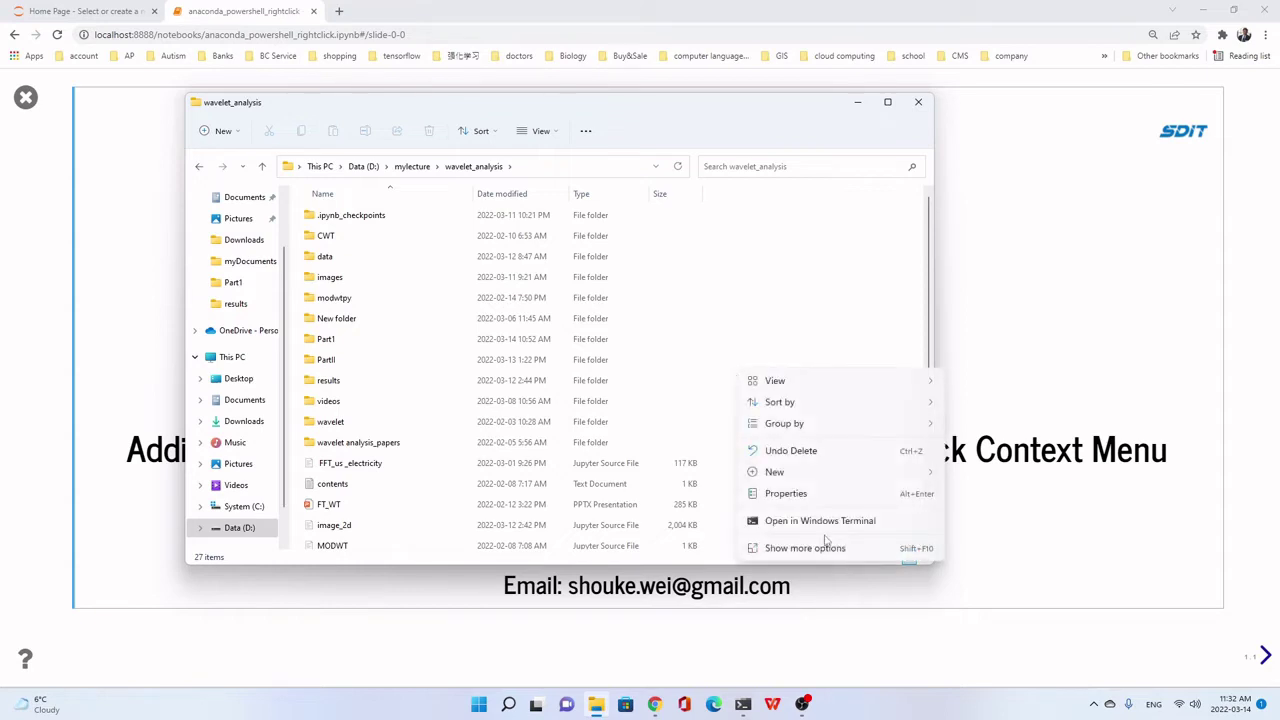
left_click(794, 550)
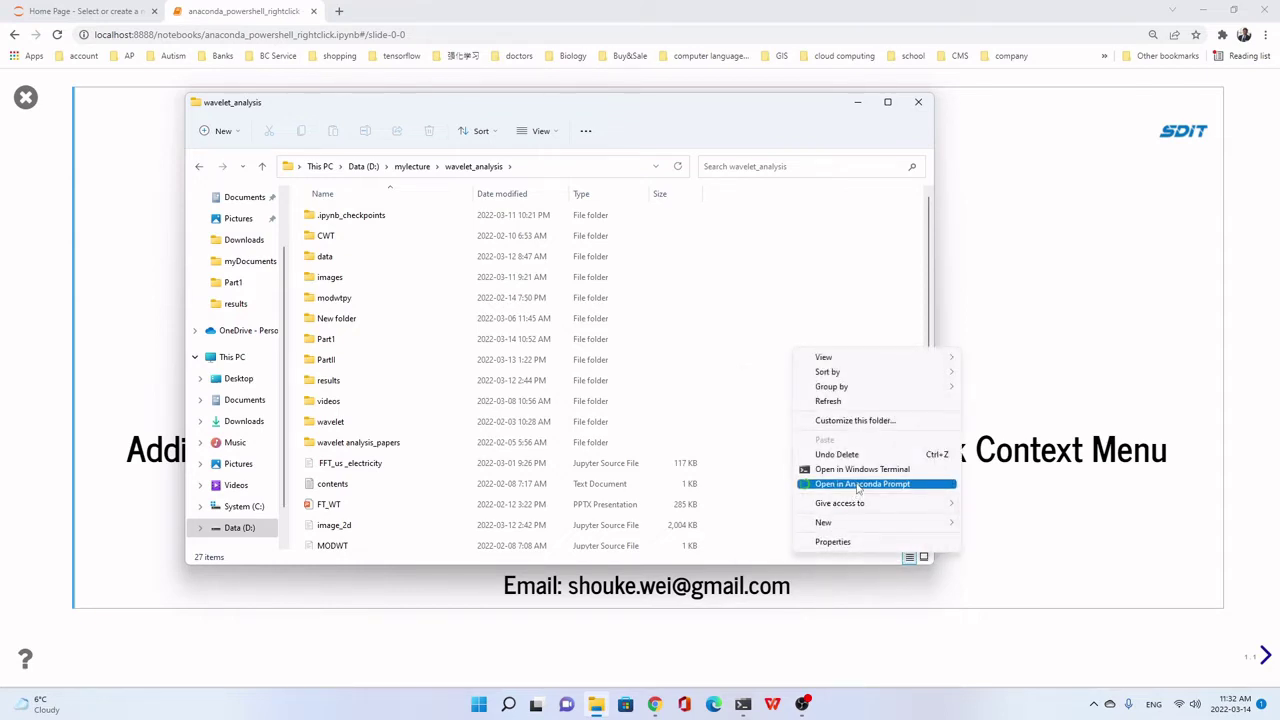
left_click(857, 486)
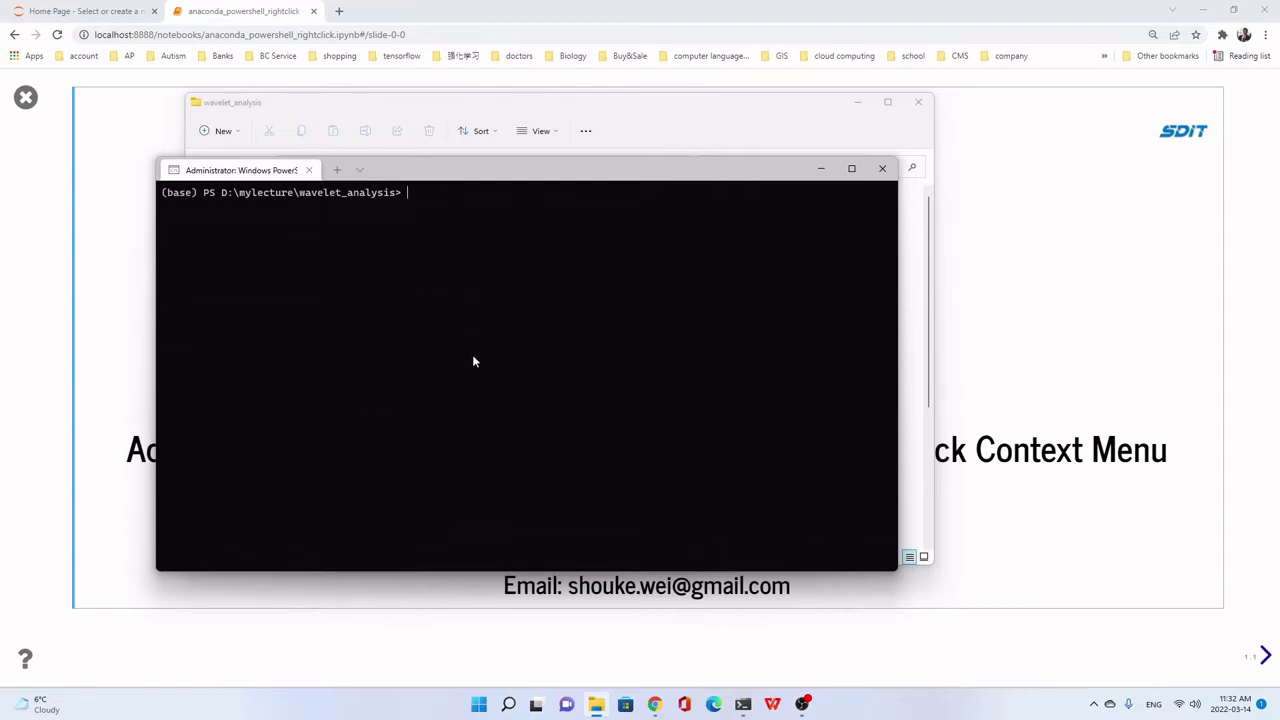
scroll(473, 361, "up", 4)
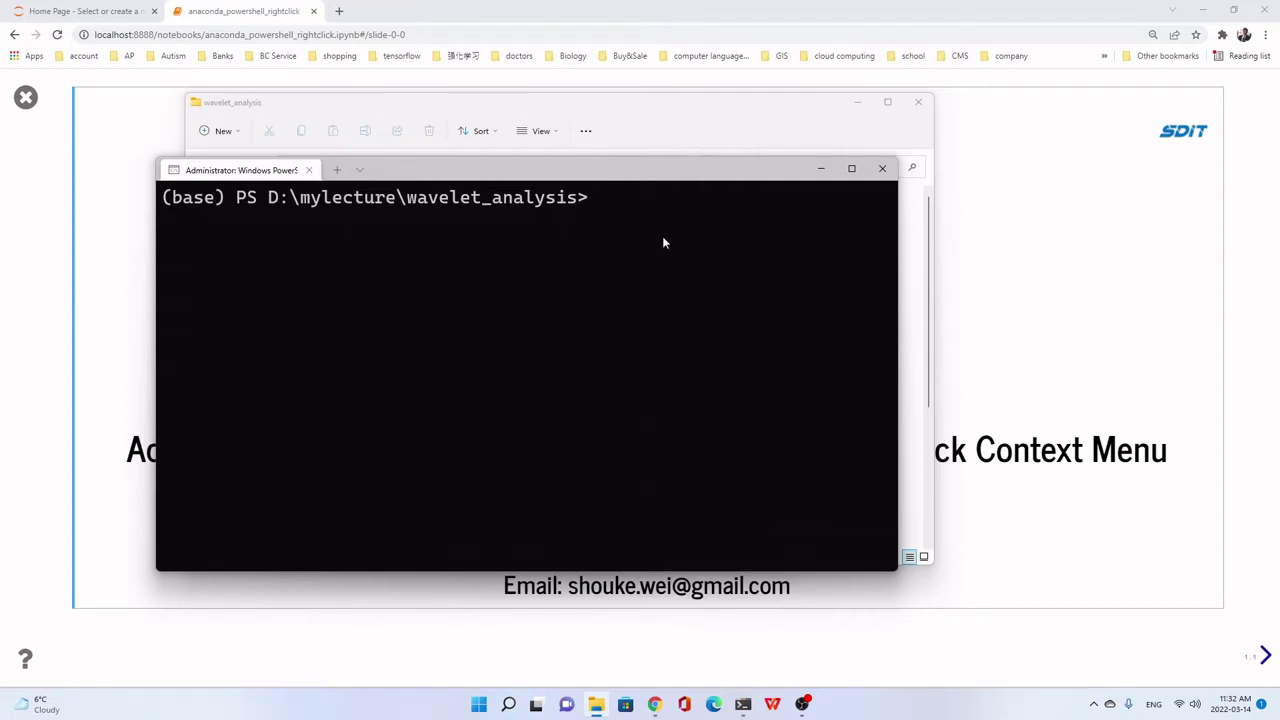
Run "jupyter notebook" in the terminal and bring the new Jupyter file listing to the front in the browser.
type("jupyter noteb")
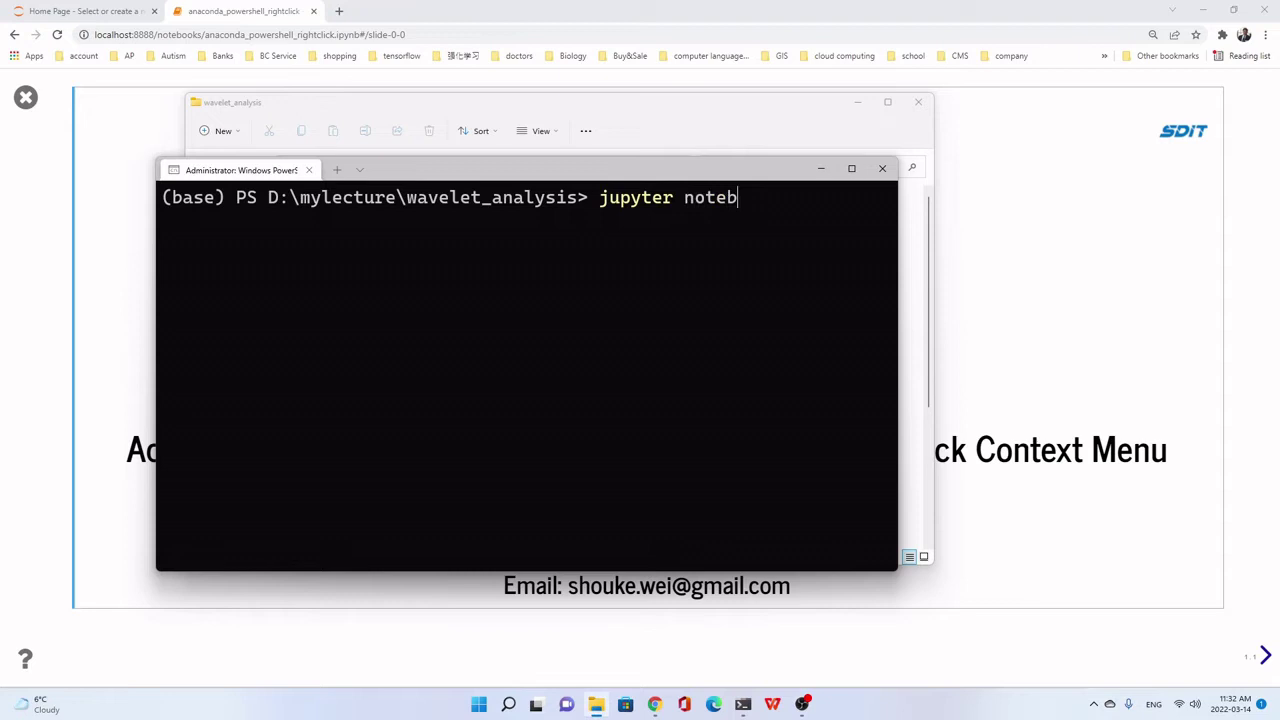
type("ook")
key("Return")
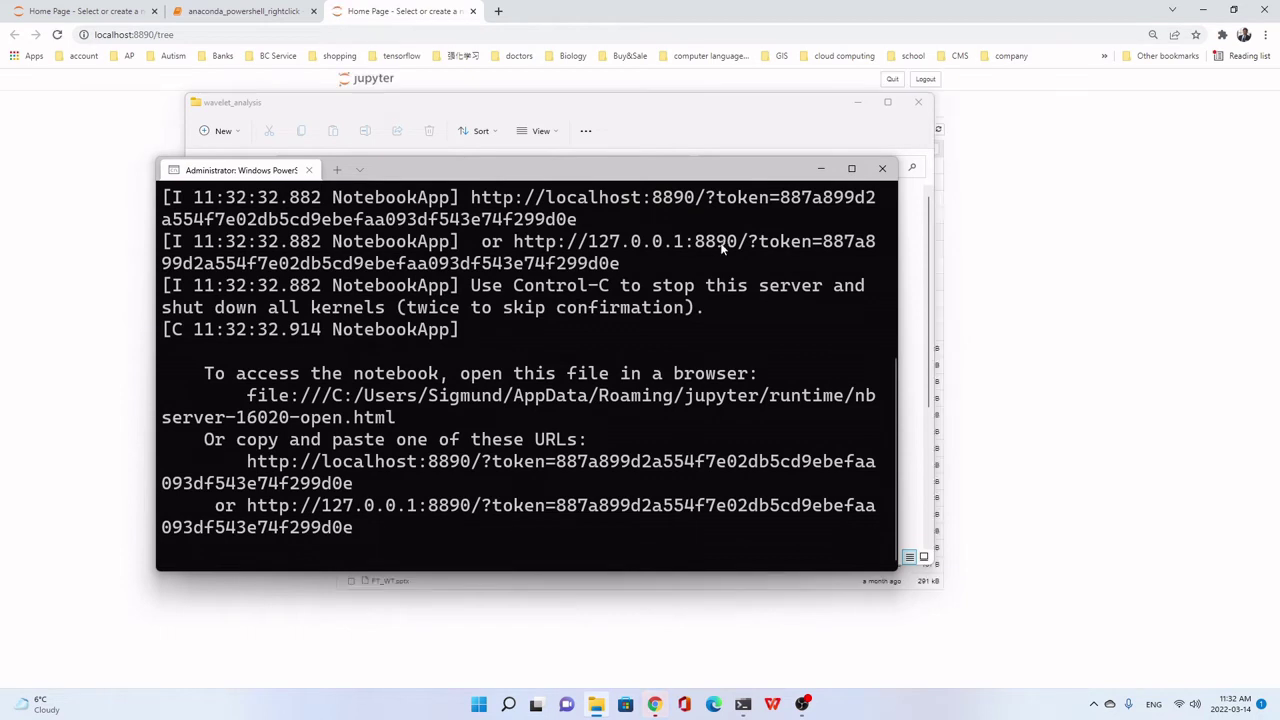
left_click(447, 20)
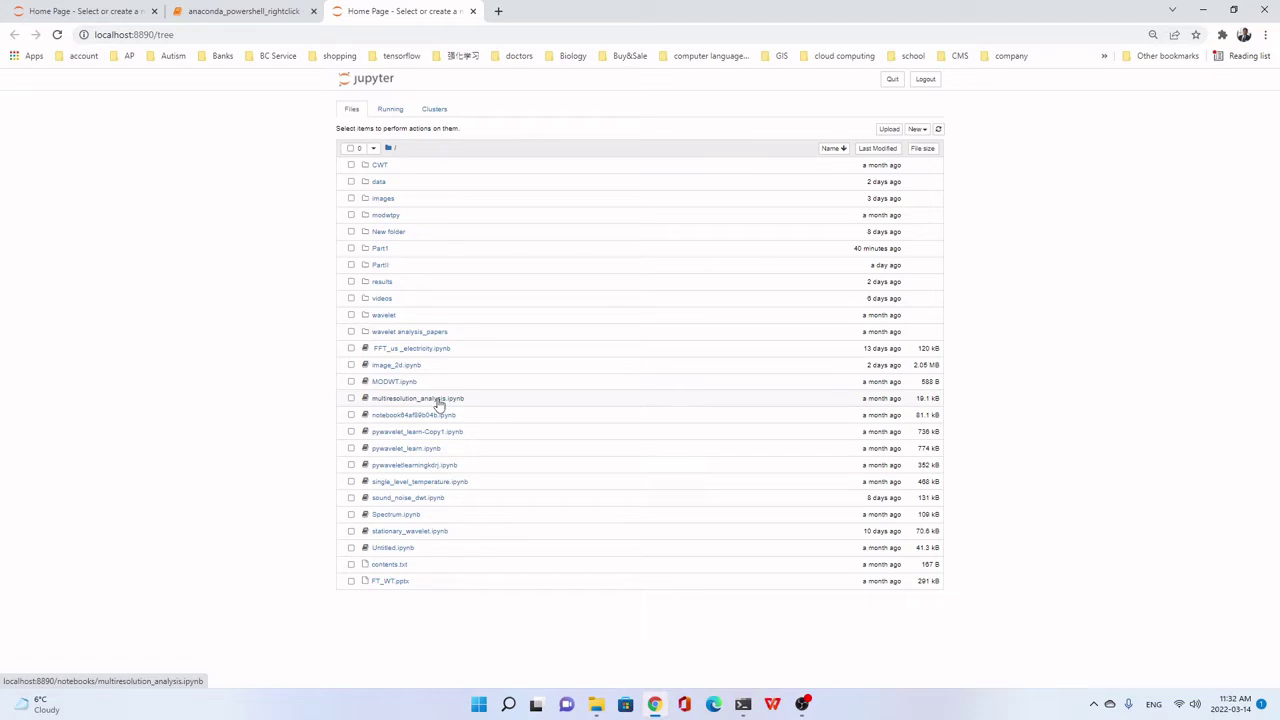
mouse_move(656, 706)
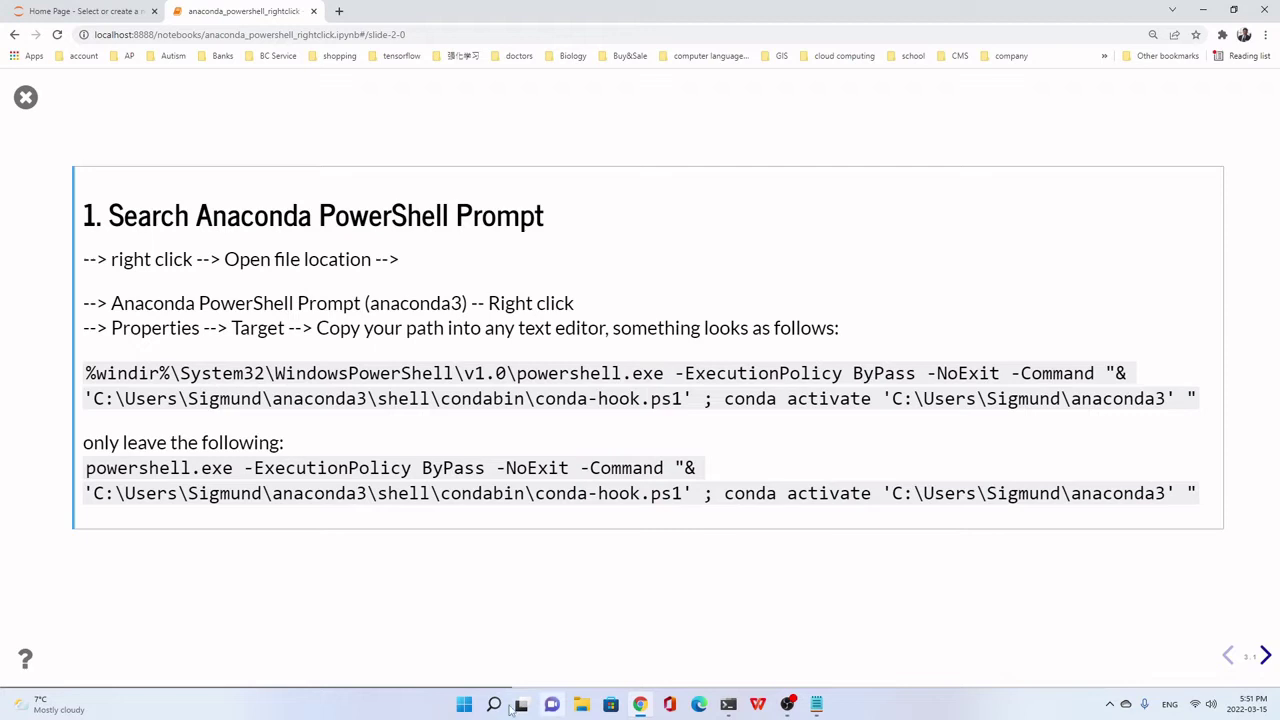
Search Windows for "anaconda po" and open the file location of Anaconda Powershell Prompt (anaconda3).
left_click(494, 704)
left_click(494, 704)
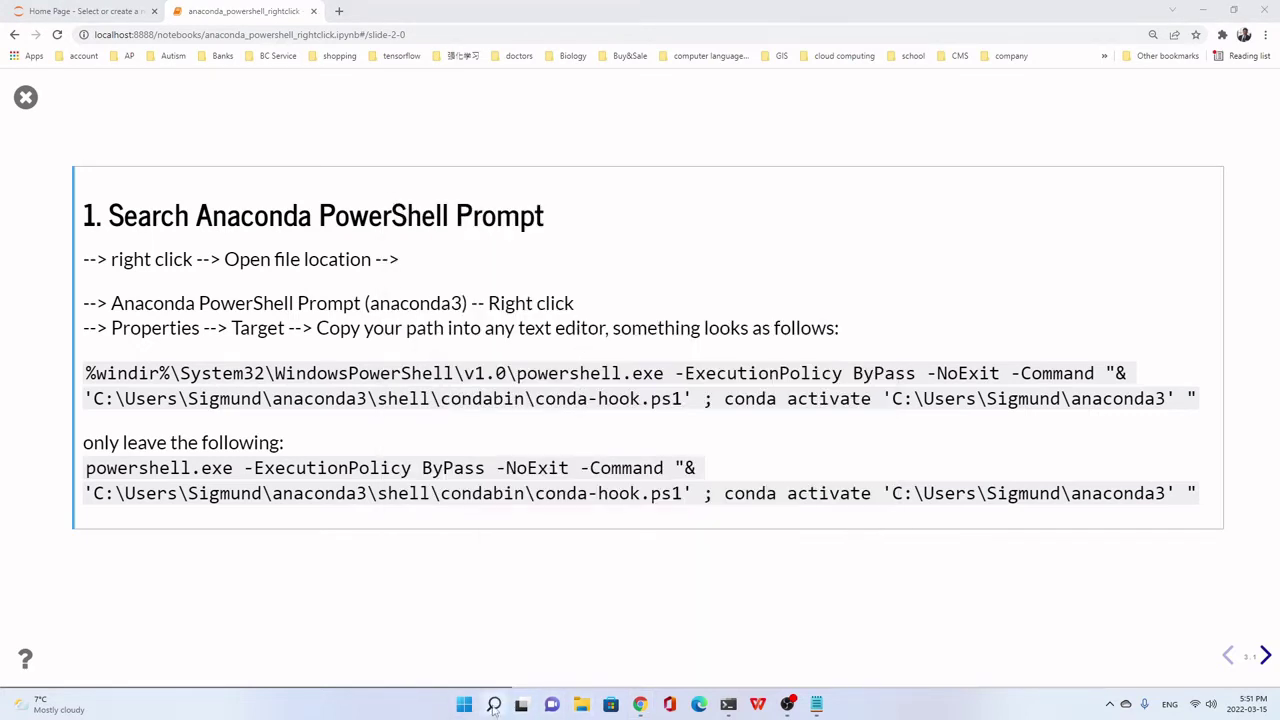
left_click(494, 704)
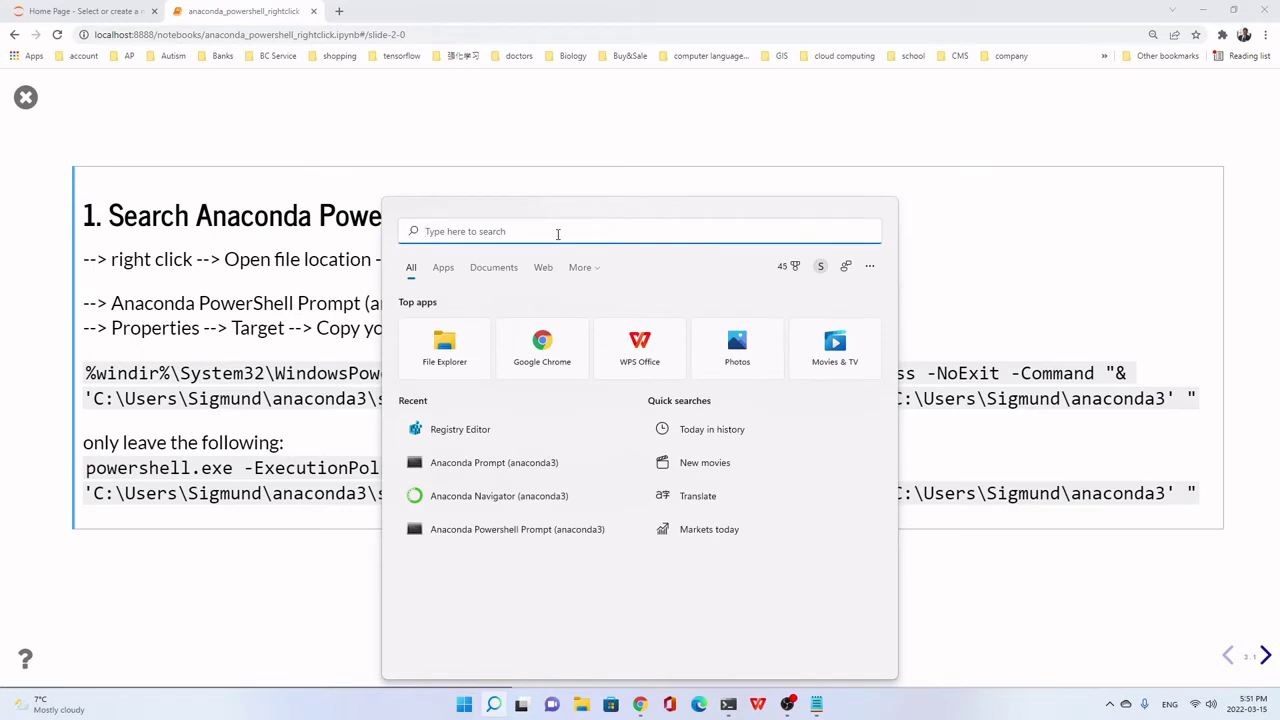
type("anaa")
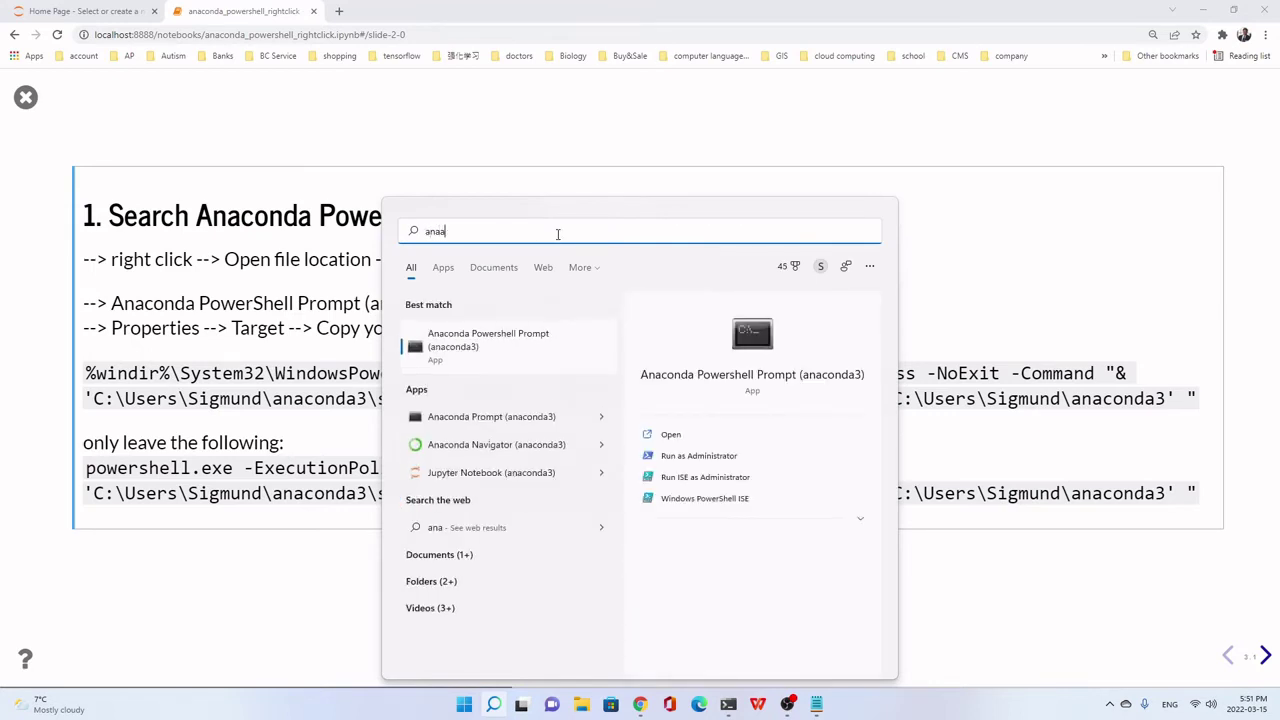
key("BackSpace")
type("cond")
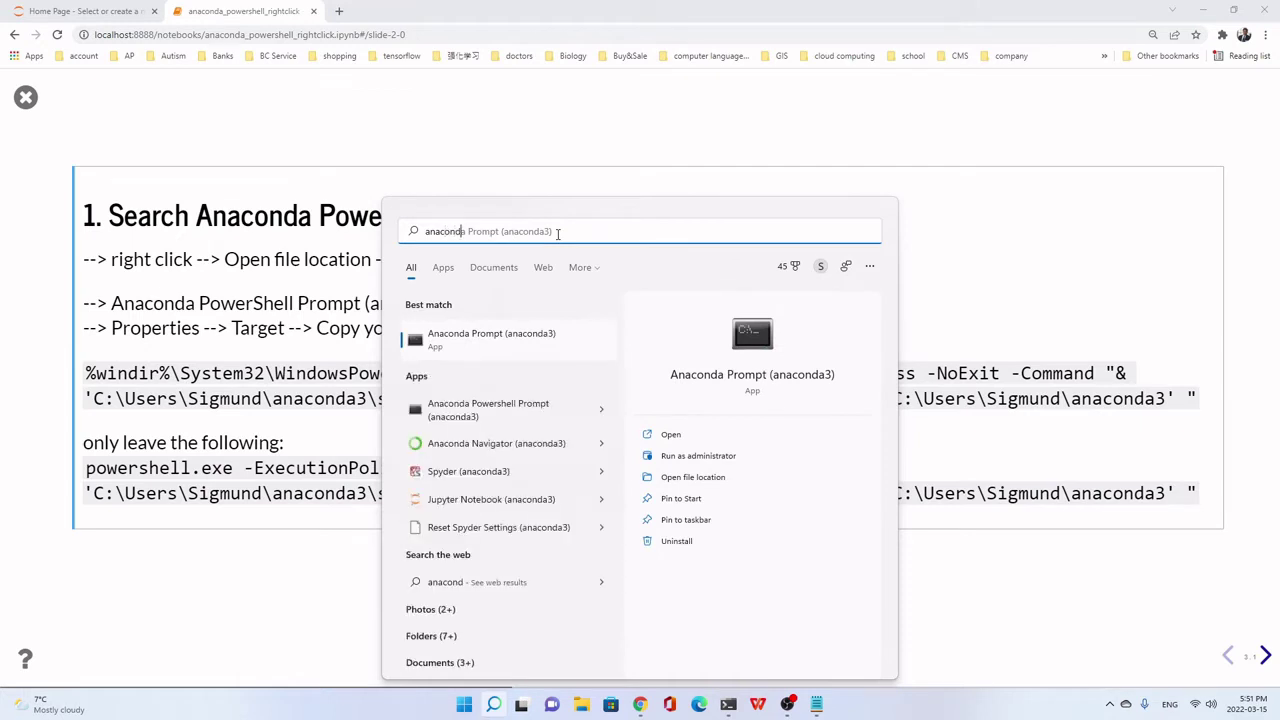
type("a po")
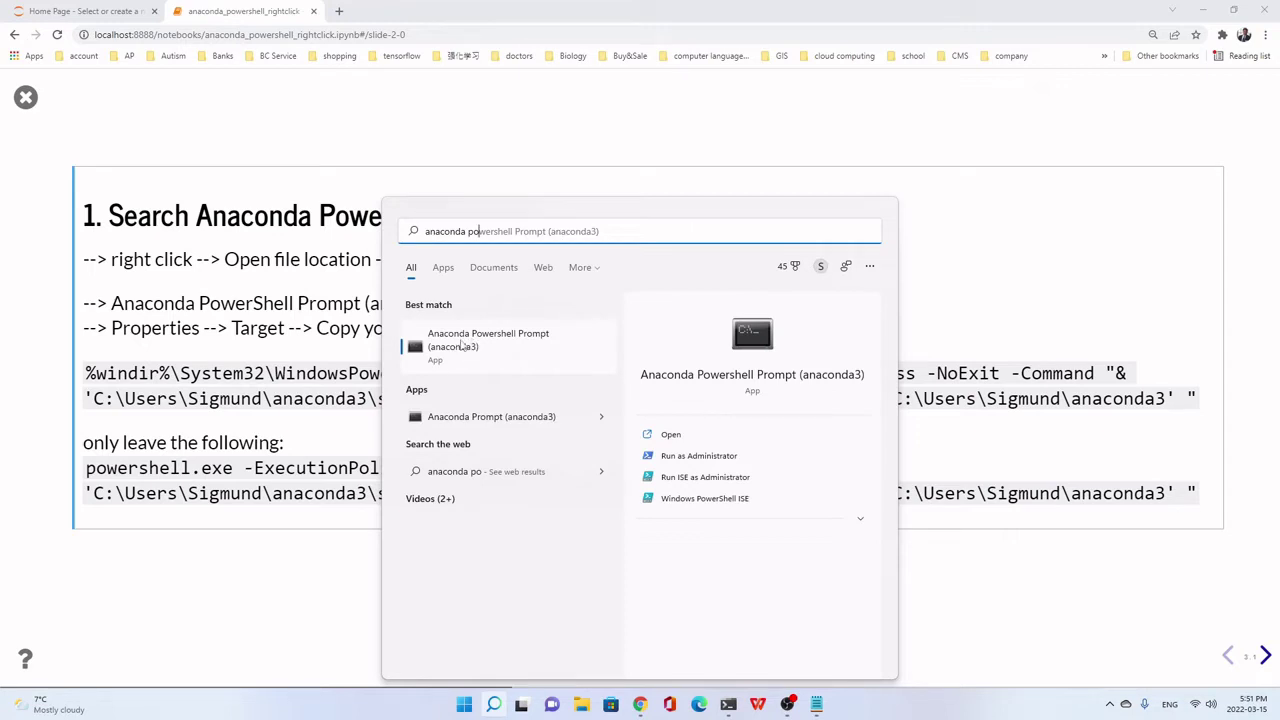
right_click(462, 346)
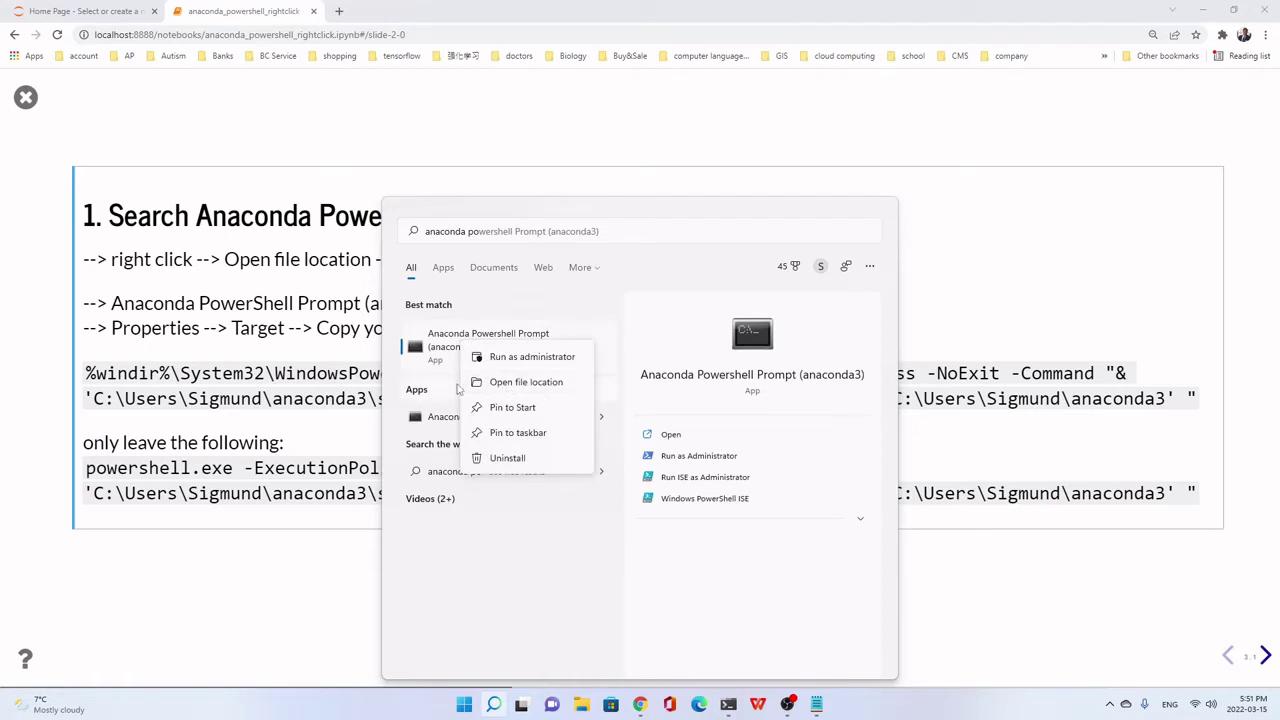
left_click(529, 387)
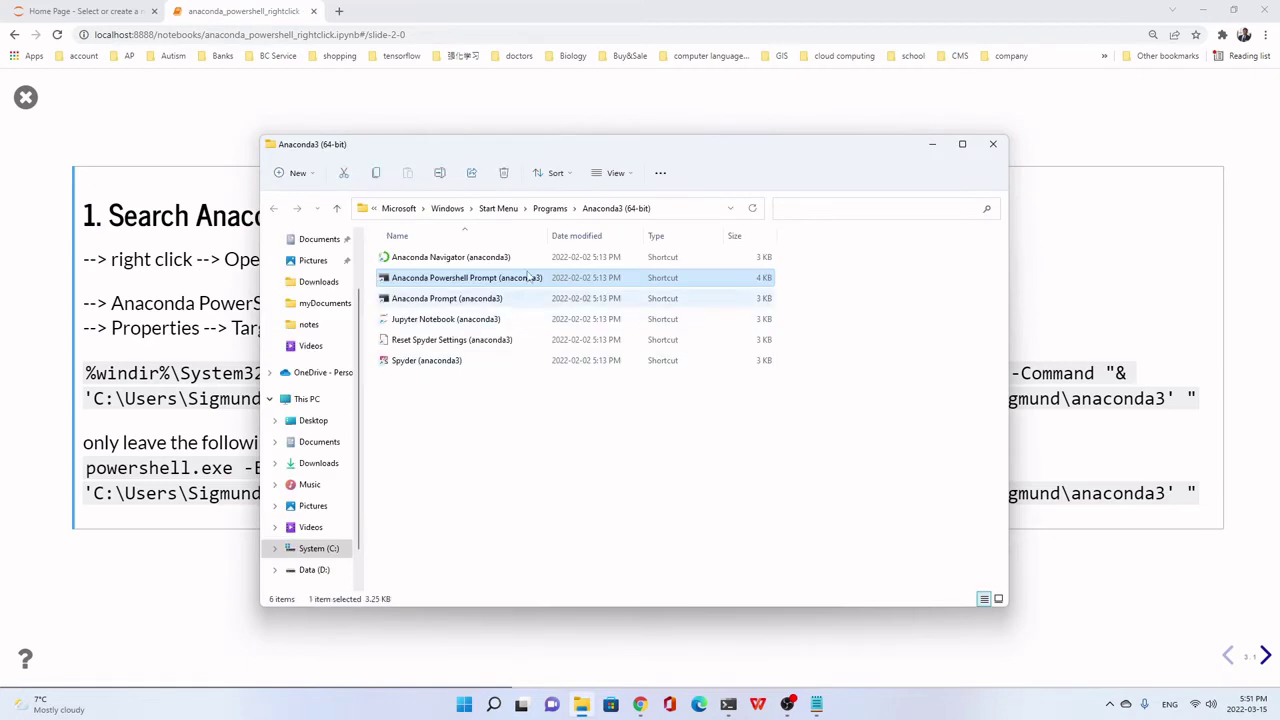
Copy the full Target path from the Anaconda Powershell Prompt (anaconda3) shortcut's properties, then close the properties.
left_click_drag(400, 280, 423, 285)
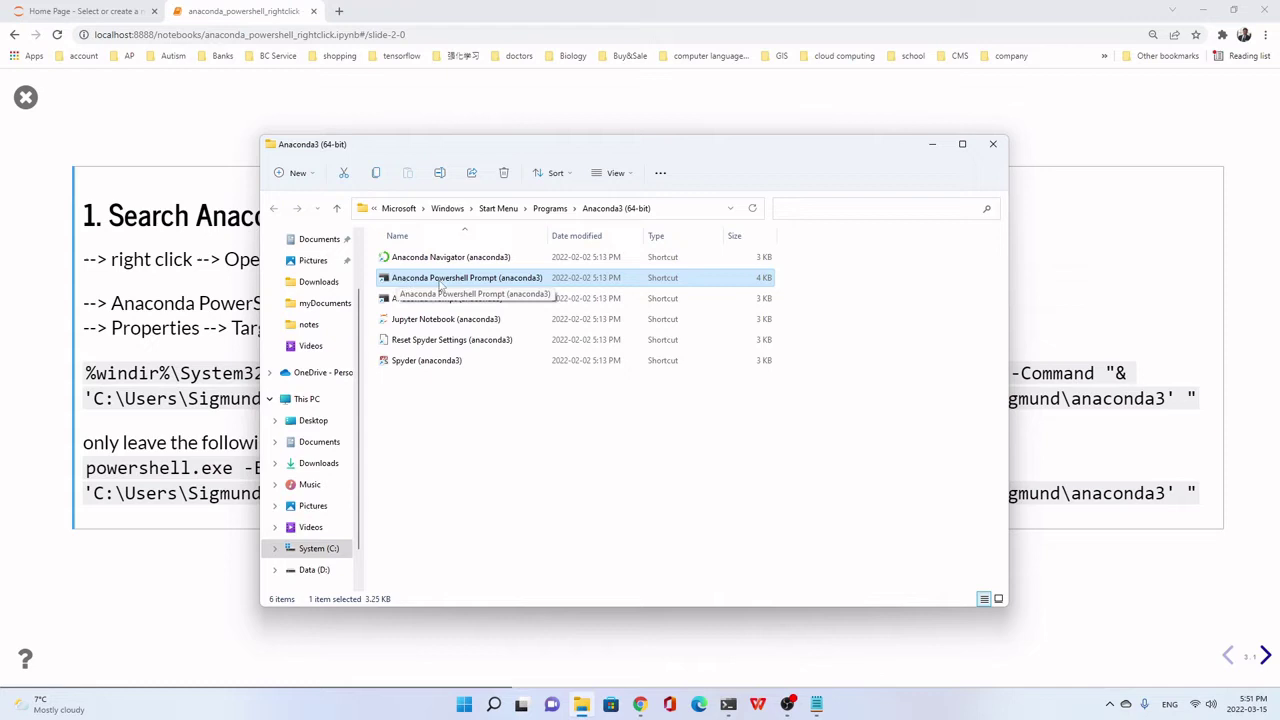
right_click(503, 282)
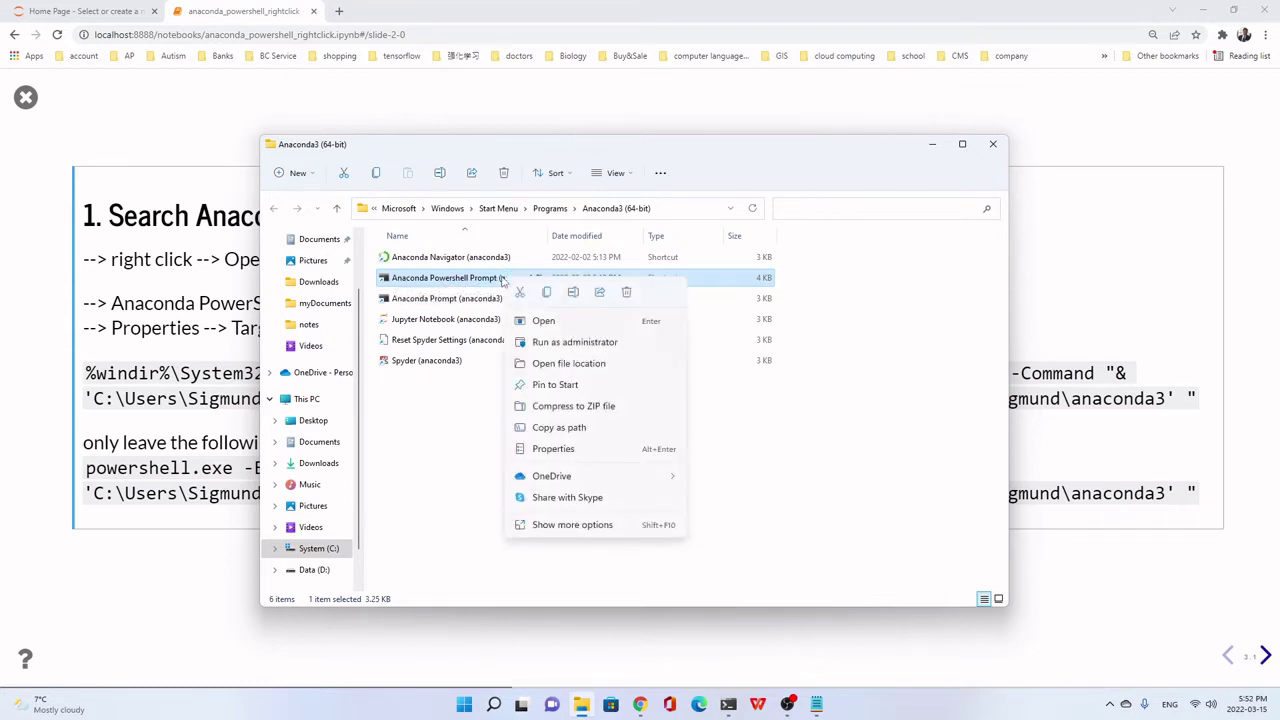
left_click(556, 449)
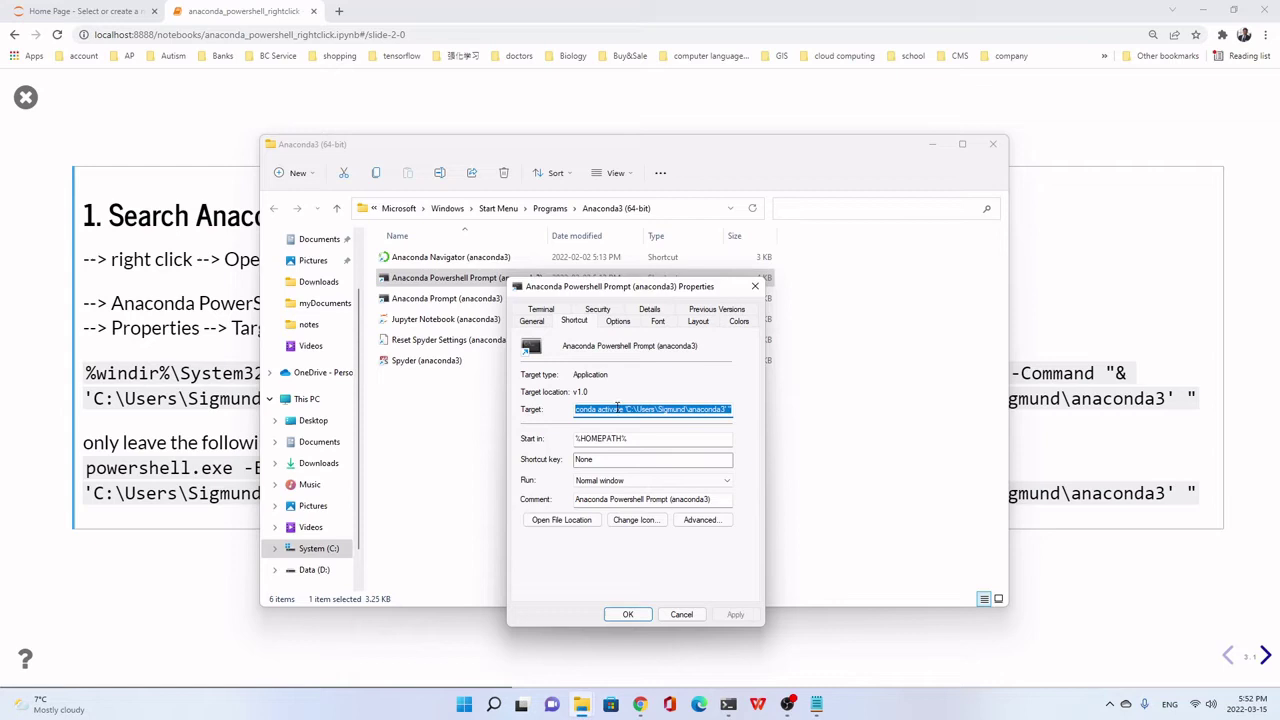
right_click(618, 408)
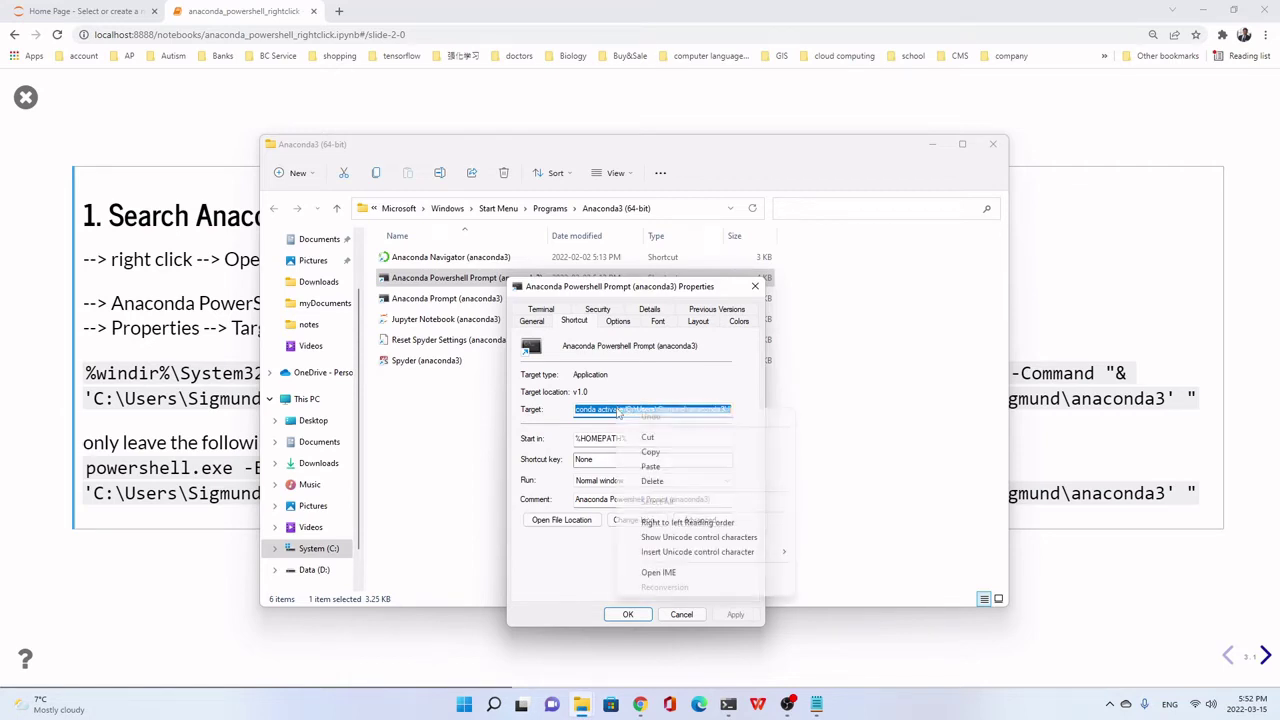
left_click(670, 456)
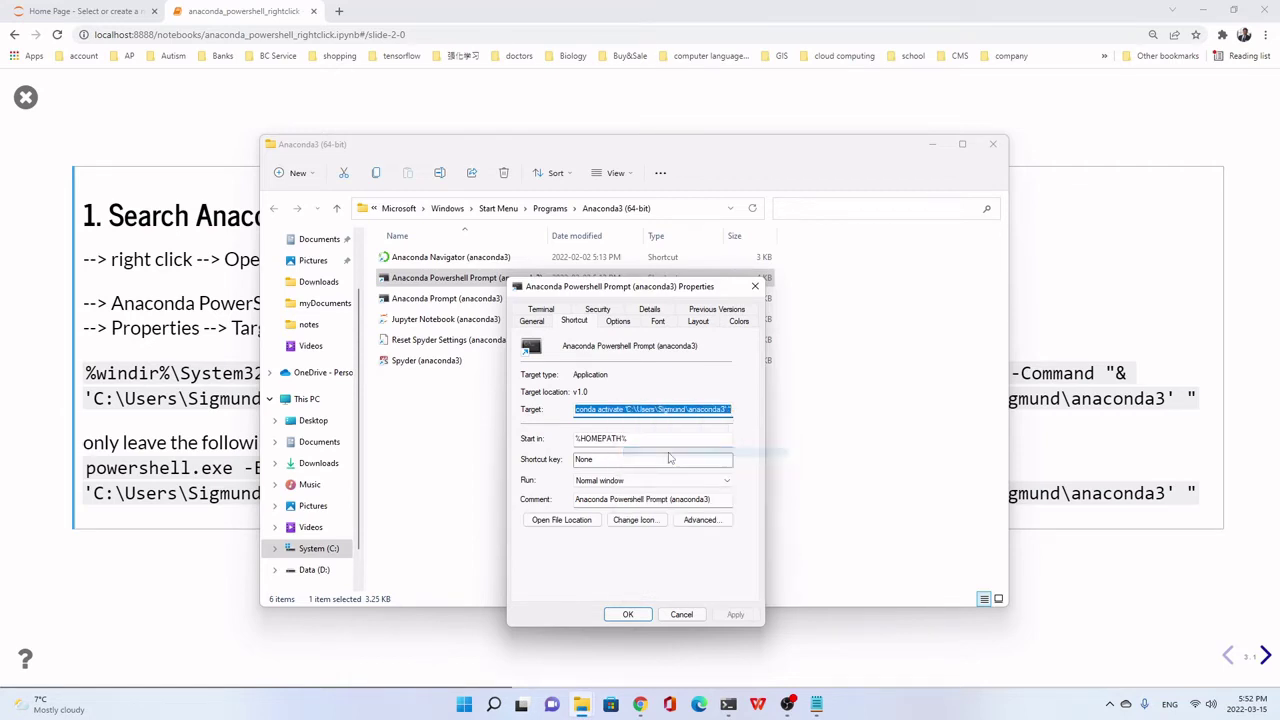
left_click(755, 288)
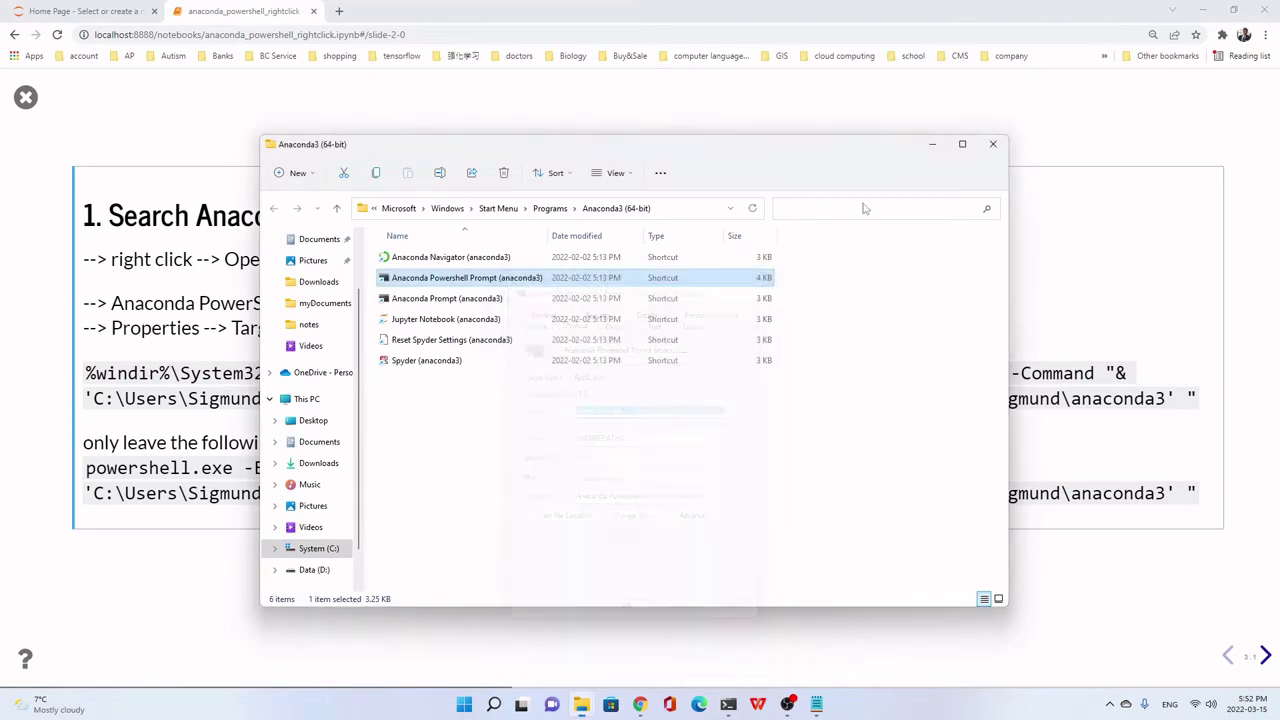
Minimize the Anaconda3 folder and browser windows and close the open Notepad document without saving its old text.
left_click(930, 148)
left_click(1203, 11)
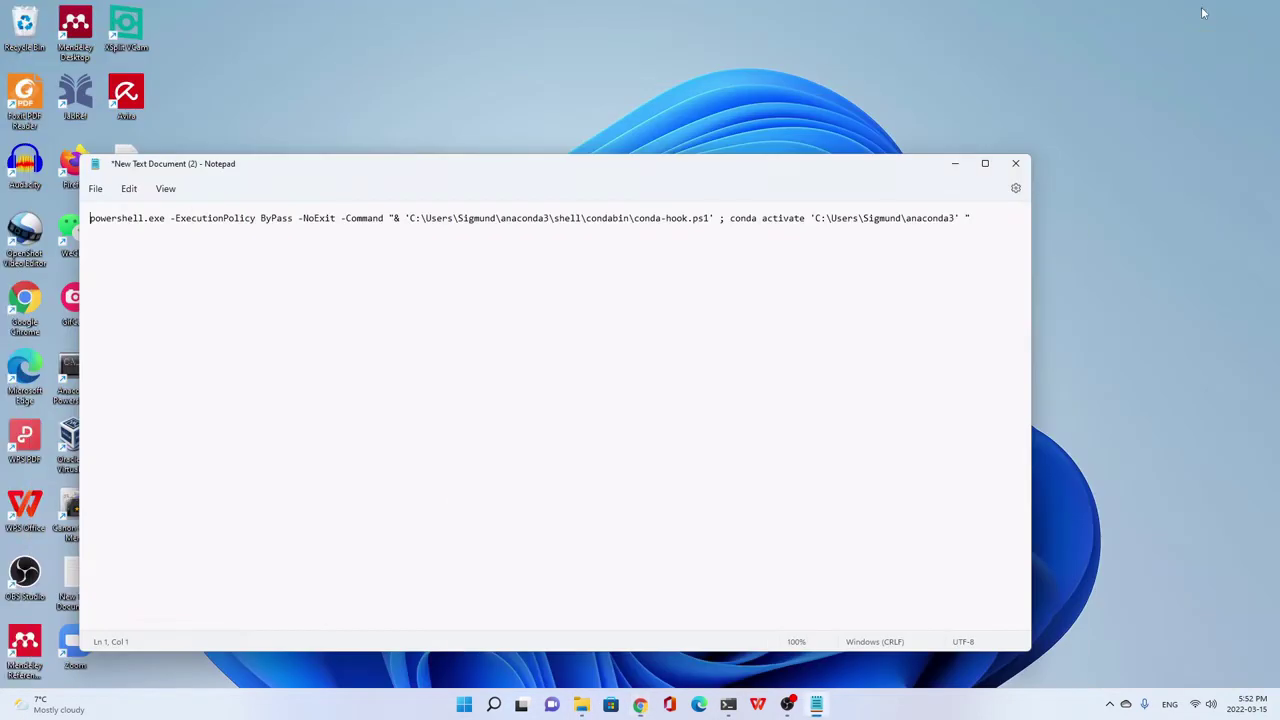
left_click_drag(90, 217, 1203, 226)
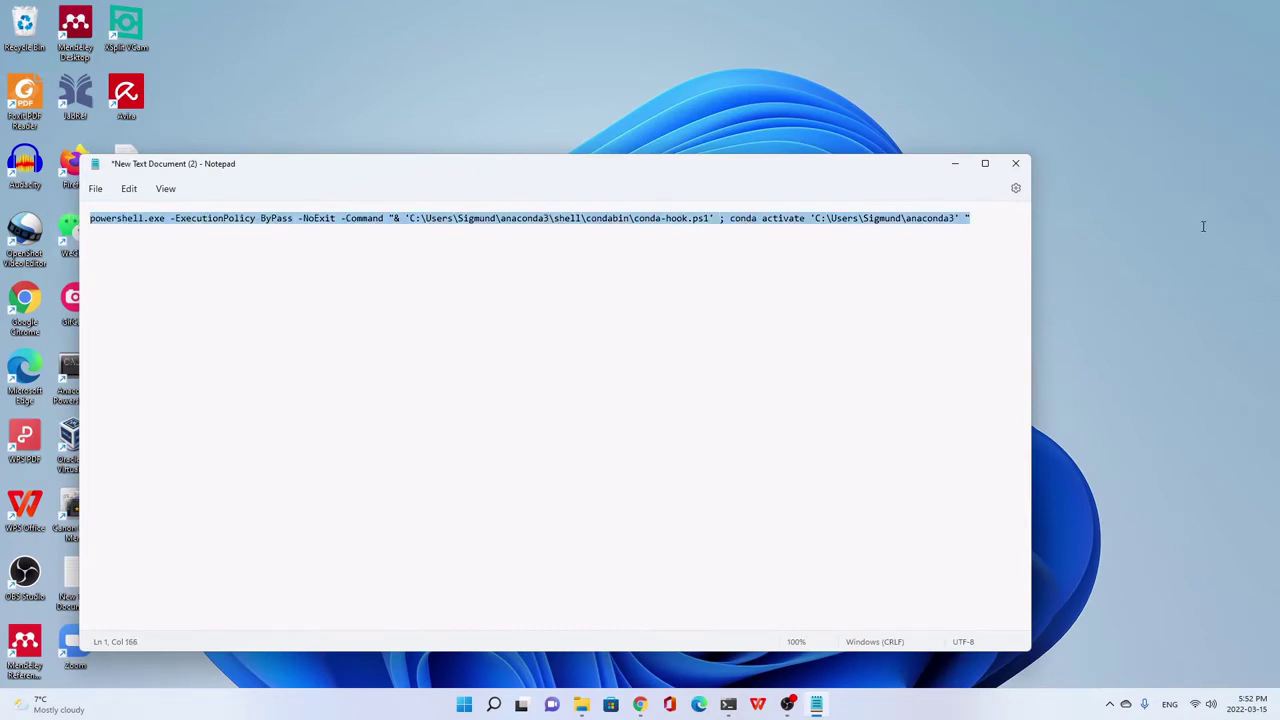
left_click(1015, 163)
left_click(562, 452)
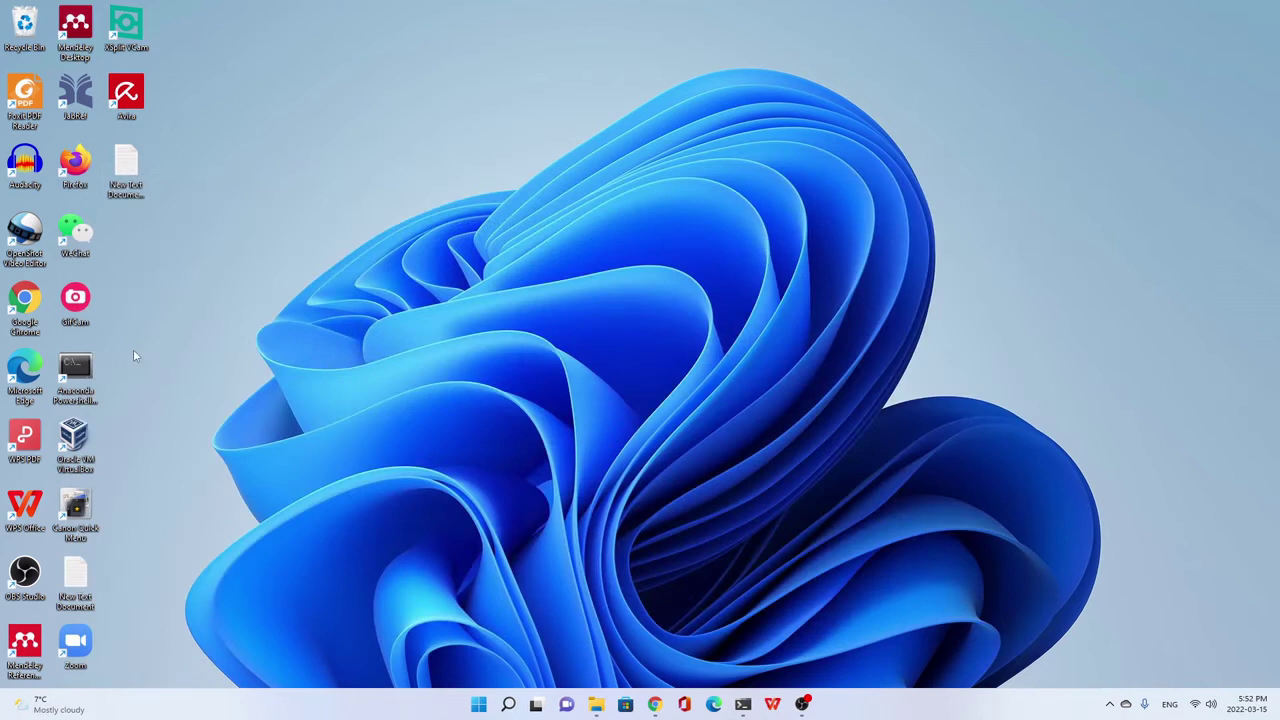
right_click(121, 236)
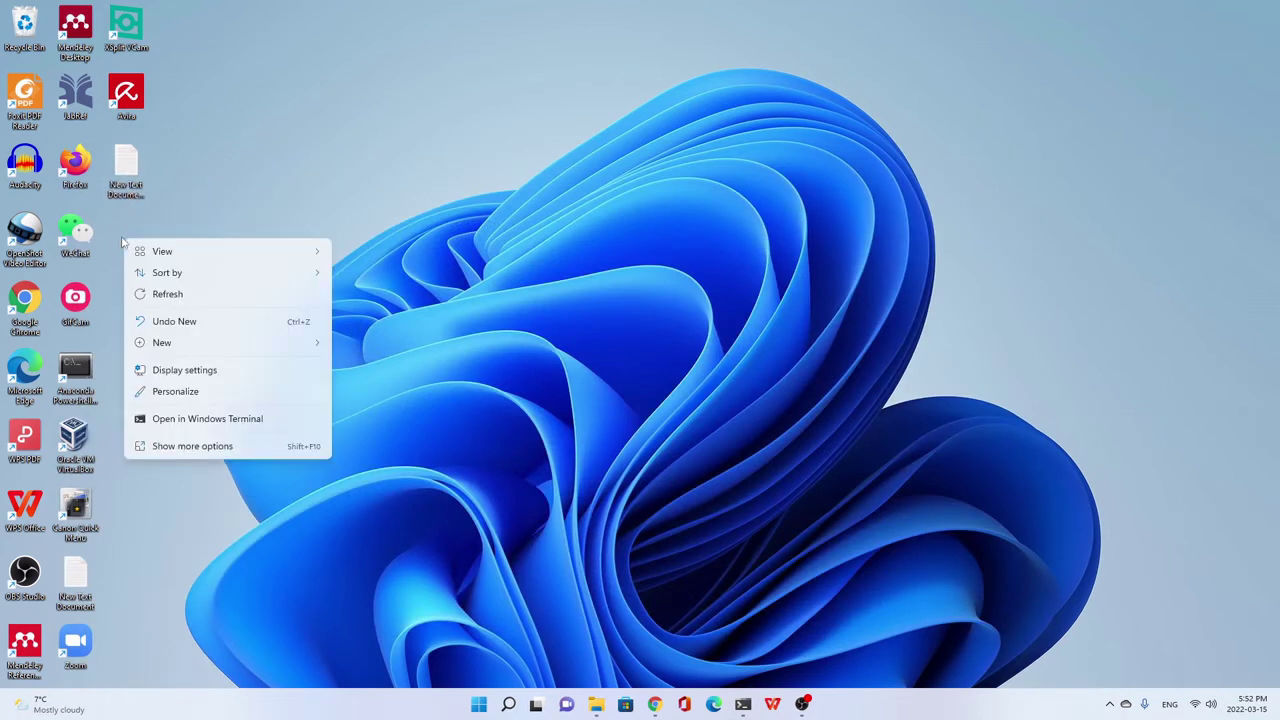
mouse_move(209, 338)
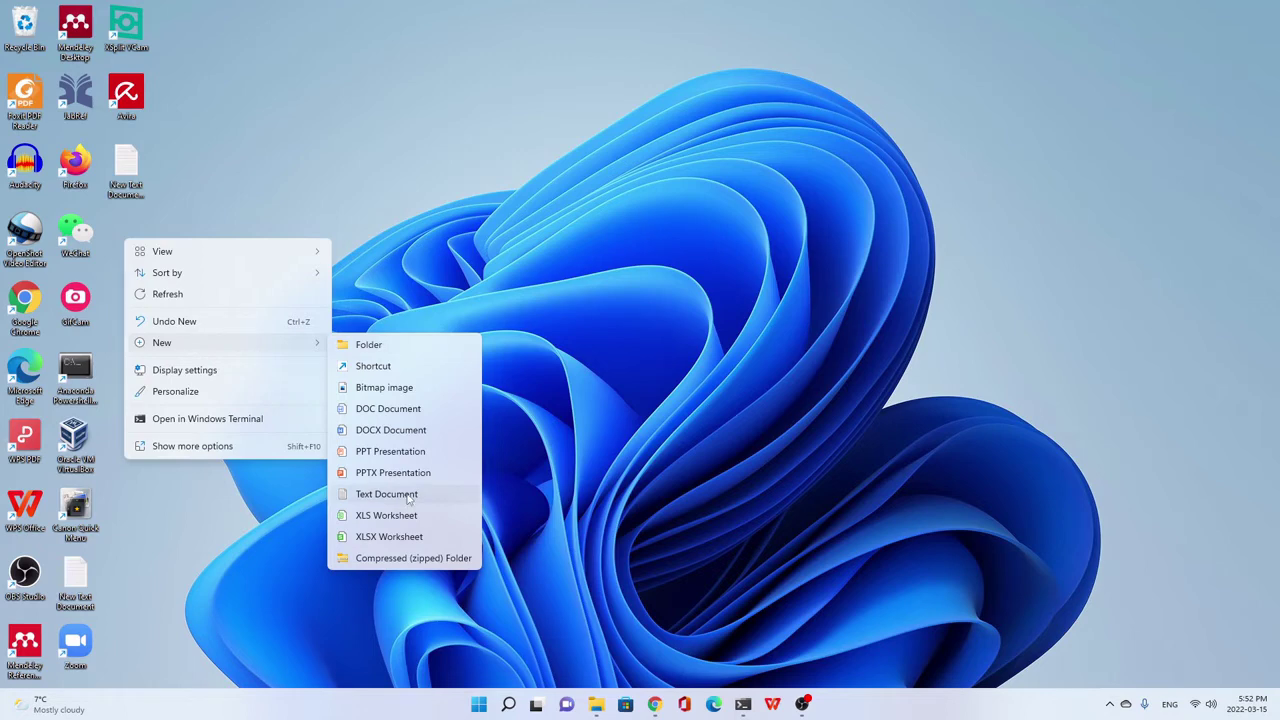
left_click(183, 158)
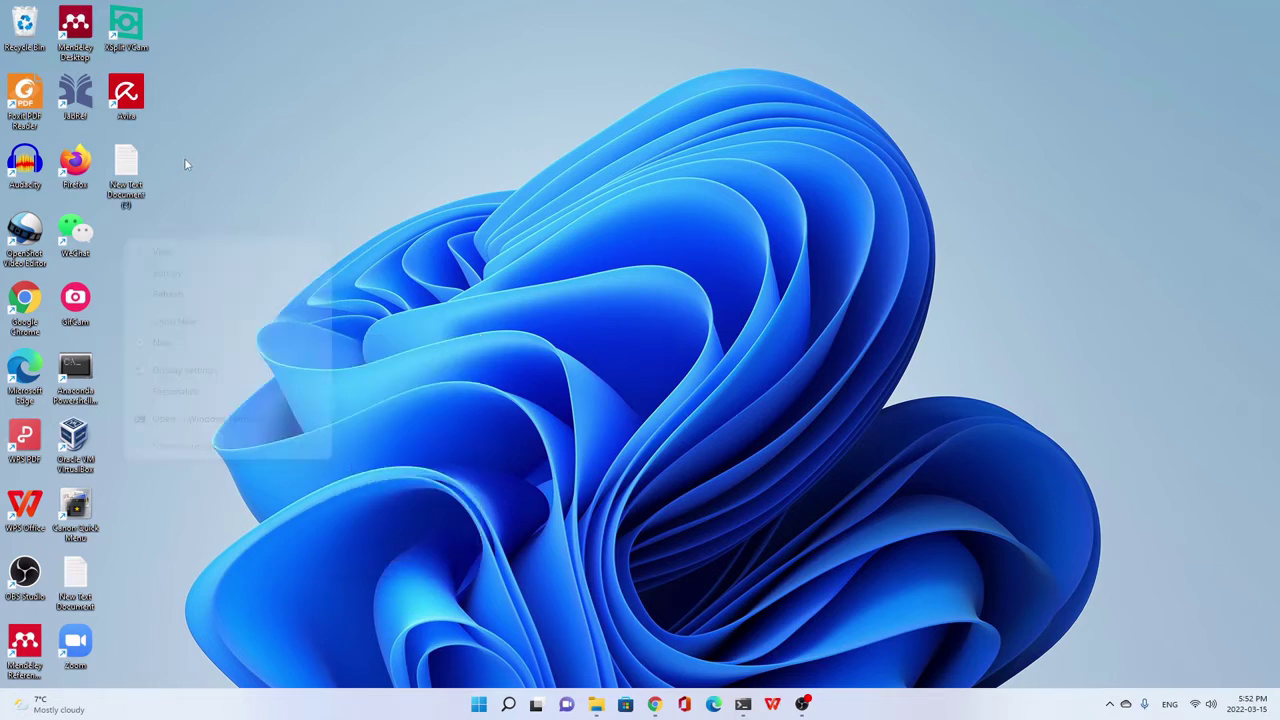
Paste the copied target command into the desktop's New Text Document (2) and delete its "%windir%\System32\WindowsPowerShell\v1.0\" prefix.
double_click(129, 168)
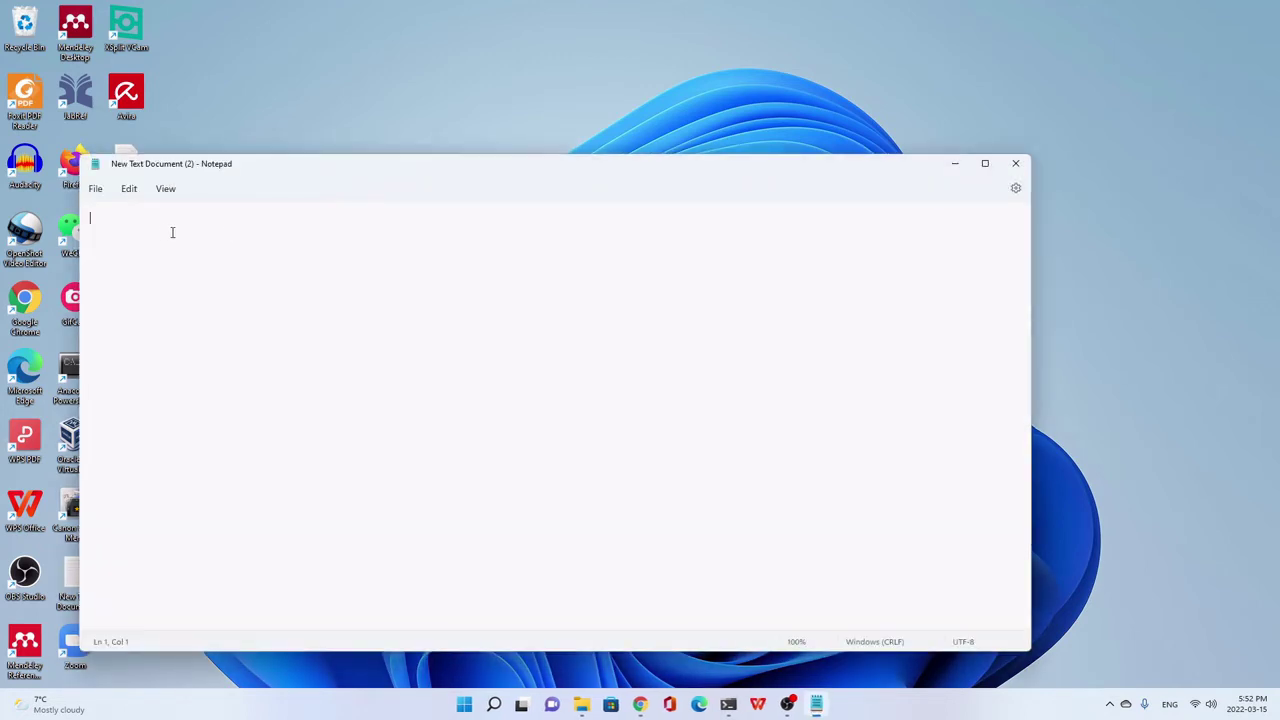
right_click(124, 229)
left_click(178, 320)
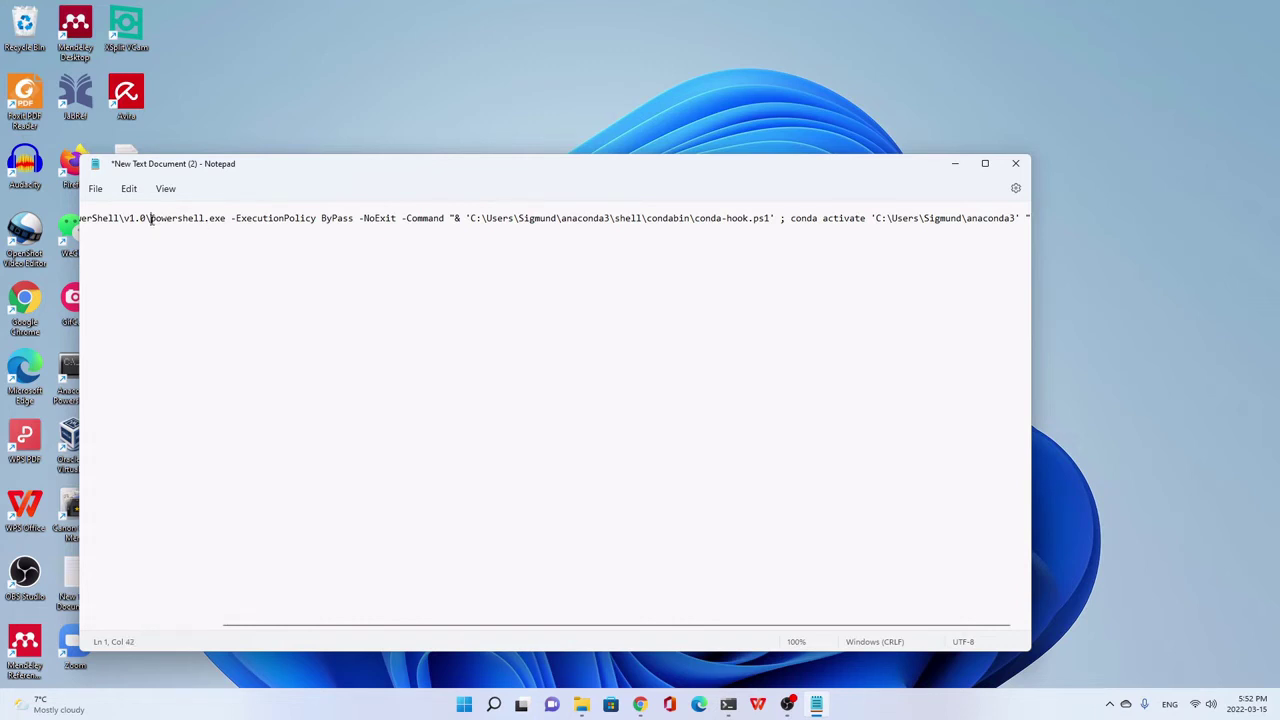
left_click_drag(150, 218, 35, 212)
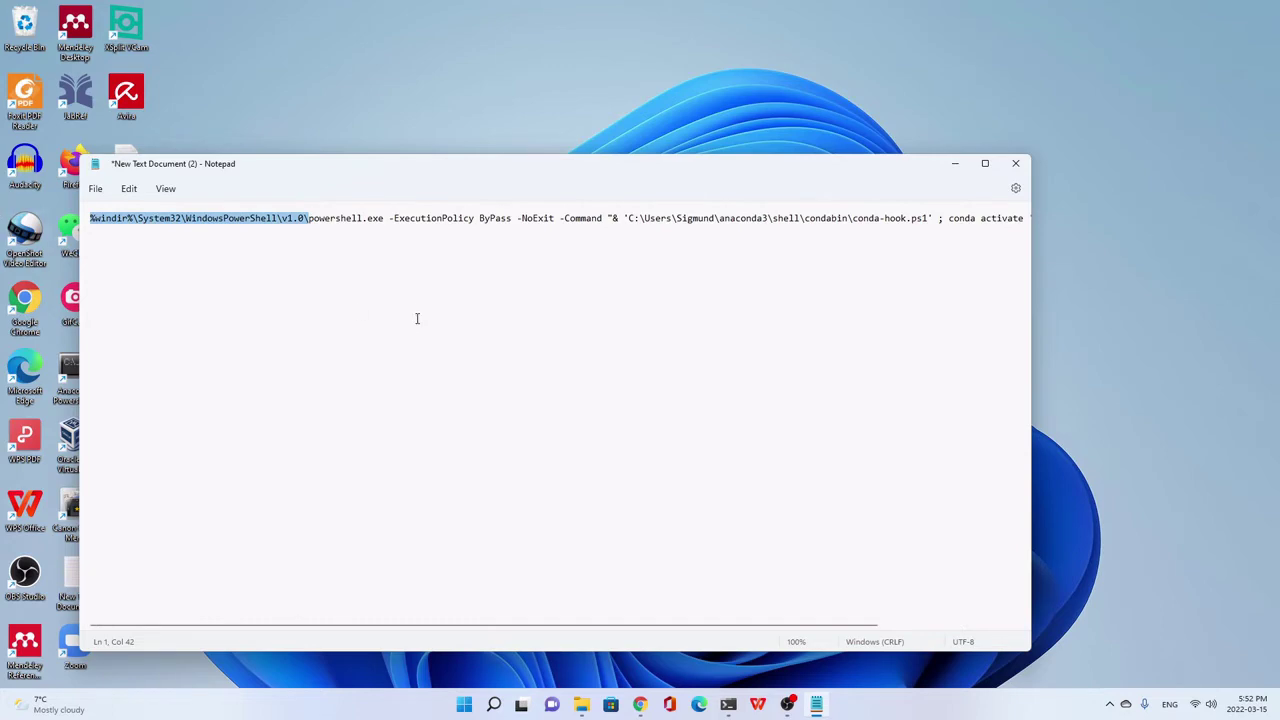
key("Delete")
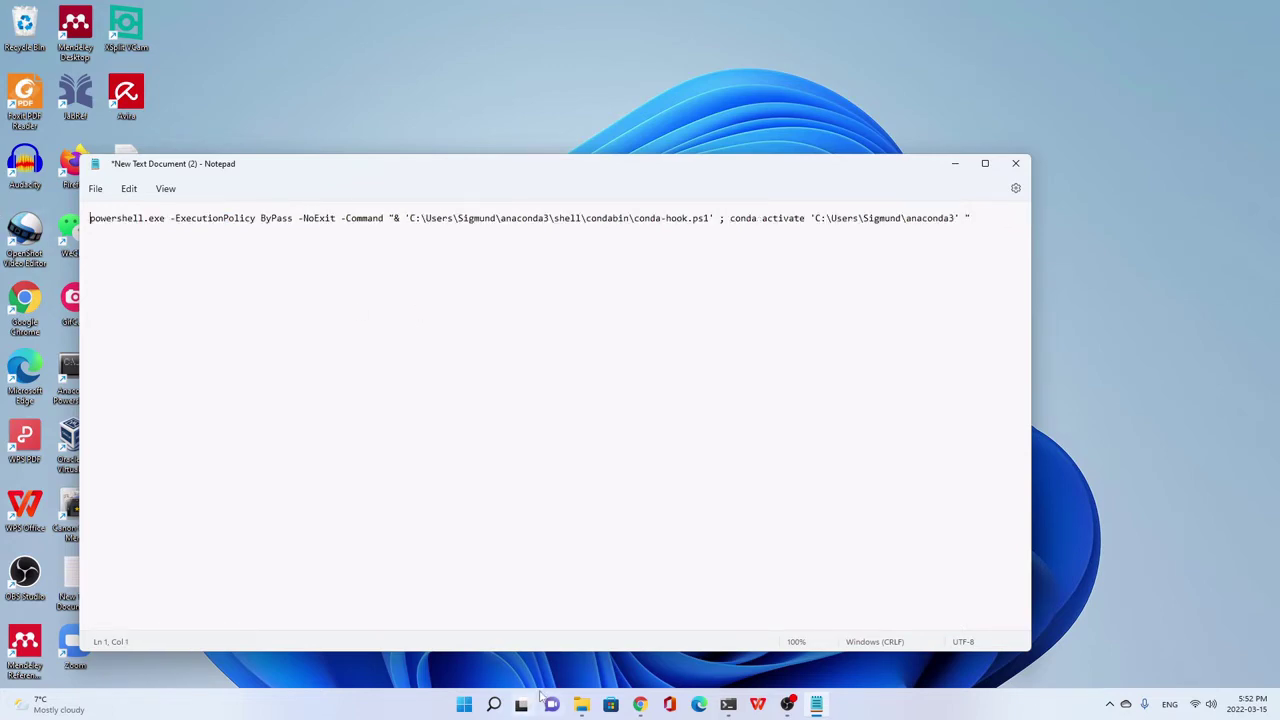
Compare the full and shortened commands on the browser slide, including the user folder parts, check the Notepad text, and advance to slide 2.
left_click(645, 702)
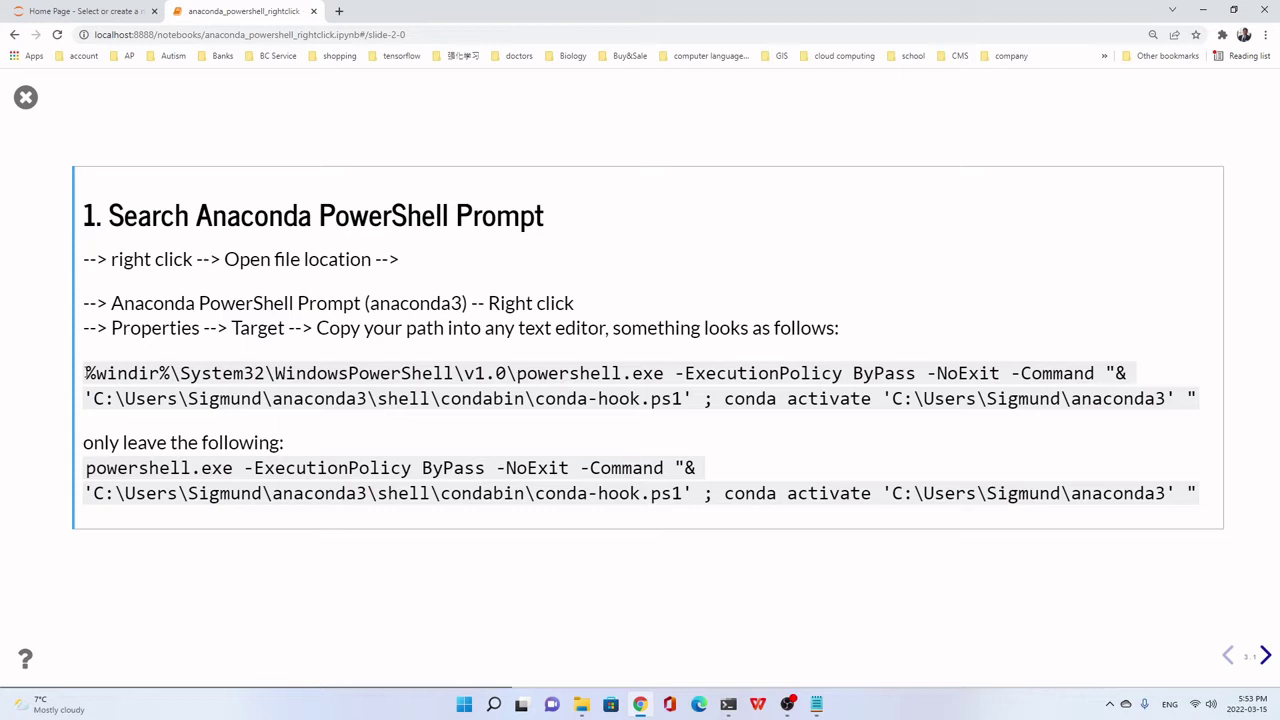
left_click_drag(86, 373, 516, 380)
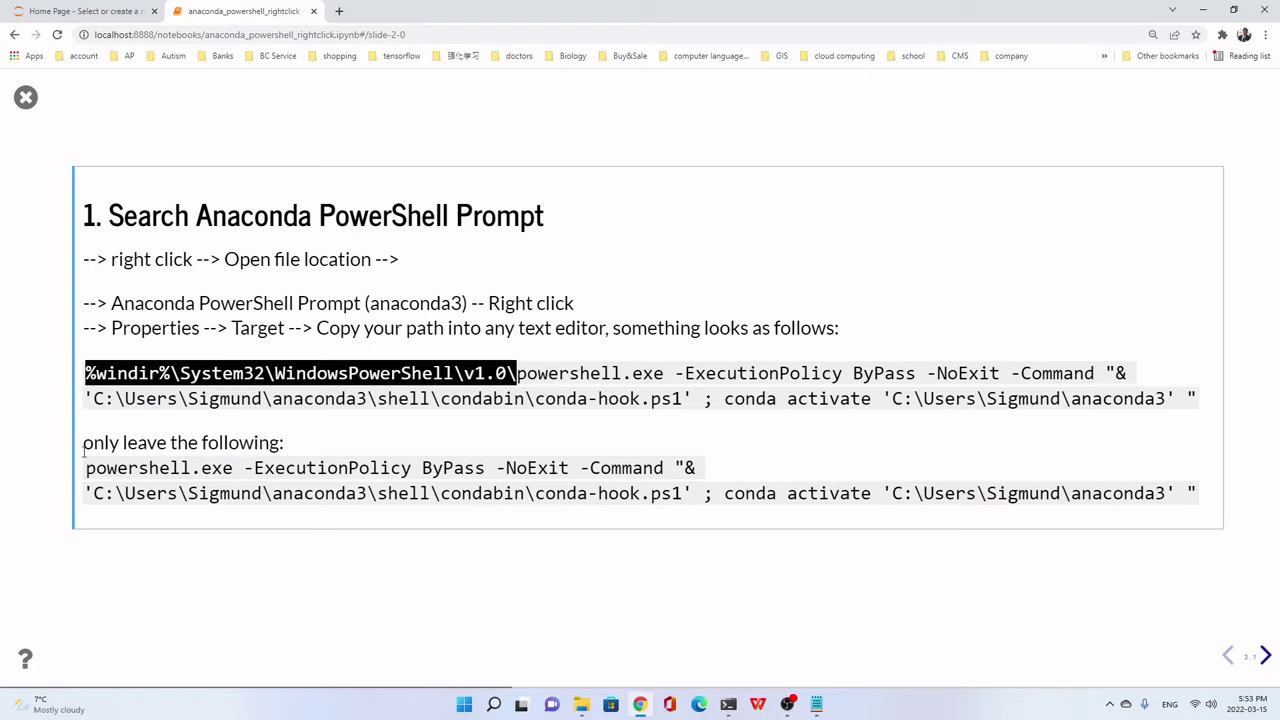
left_click_drag(87, 468, 1202, 507)
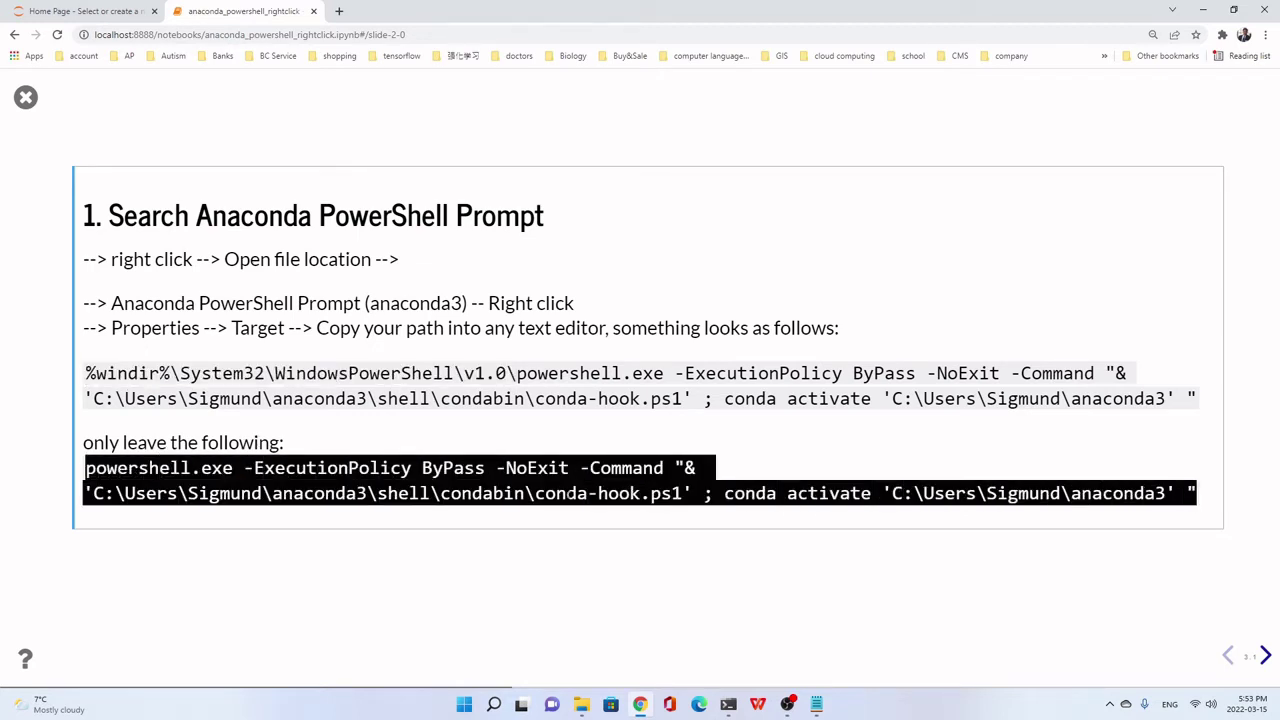
left_click(1202, 507)
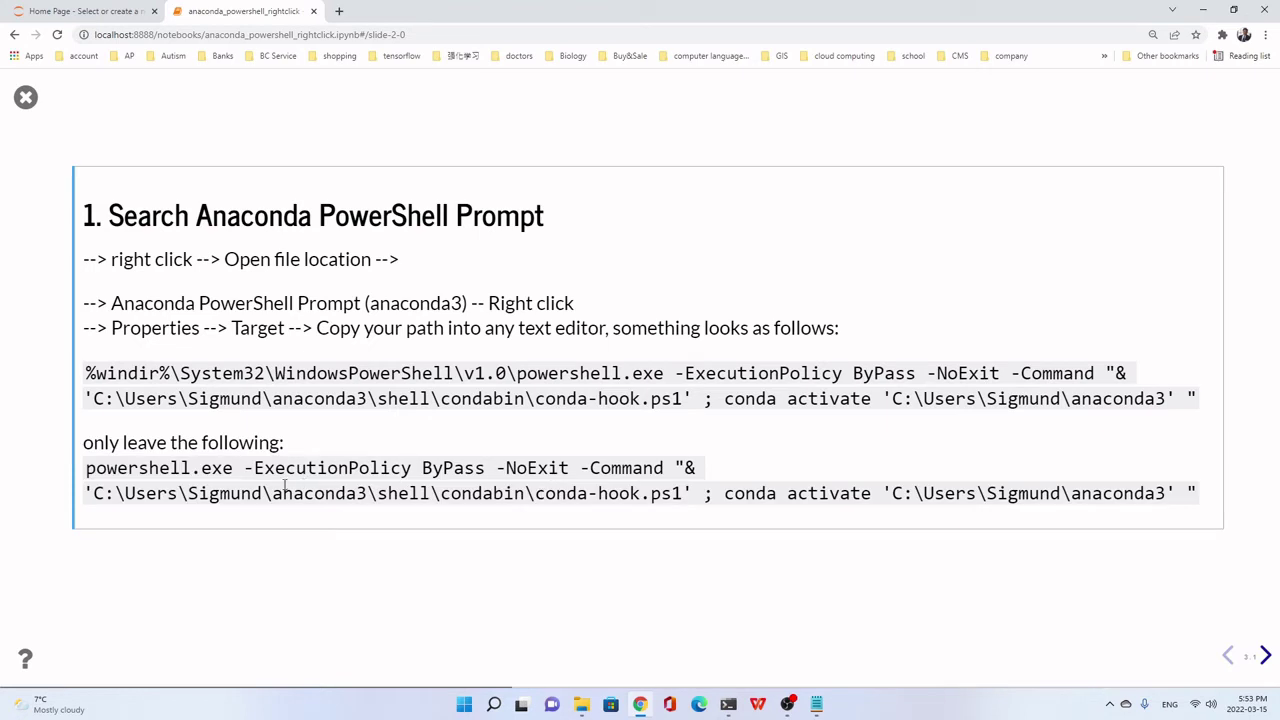
left_click_drag(190, 493, 262, 494)
left_click_drag(85, 470, 1202, 507)
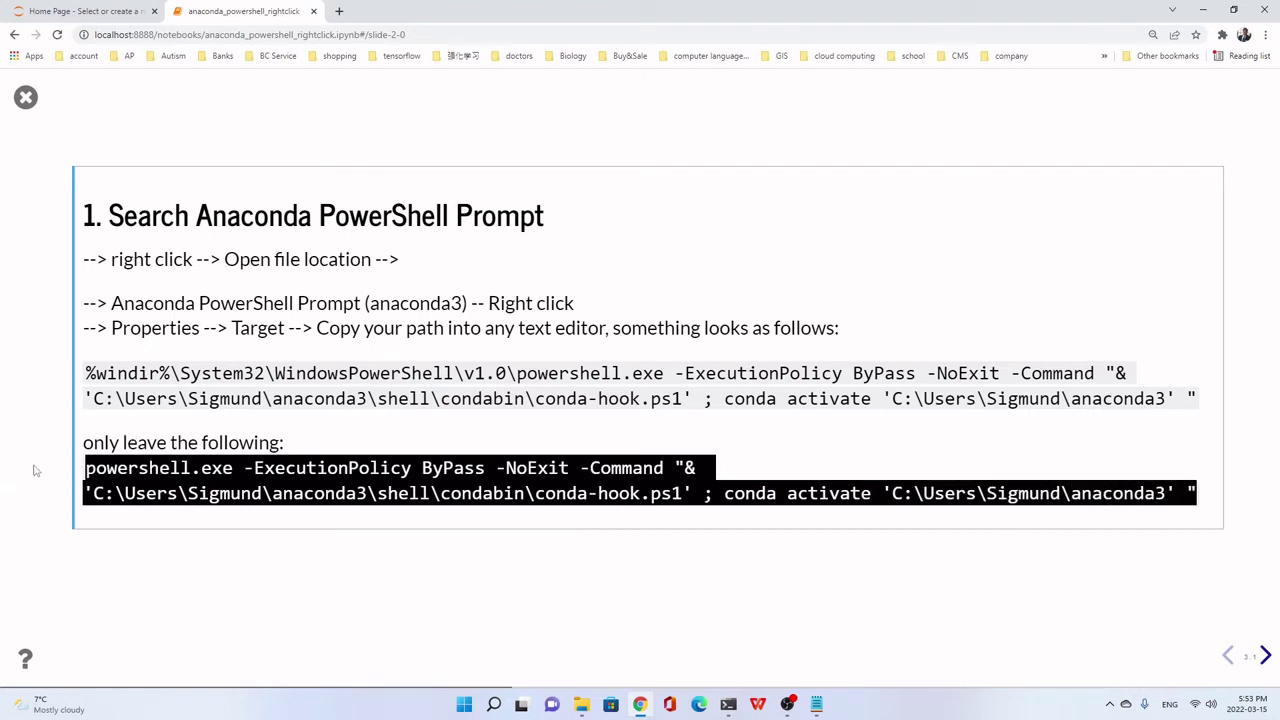
left_click(366, 490)
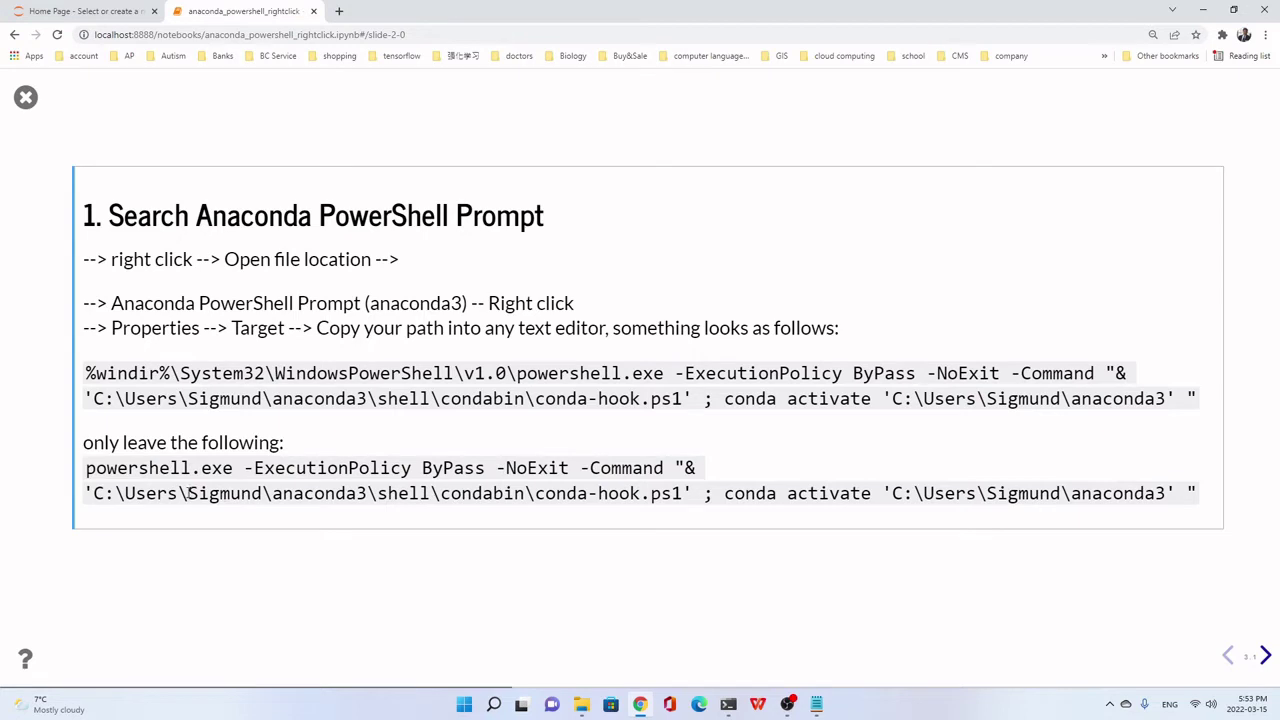
left_click_drag(187, 493, 264, 493)
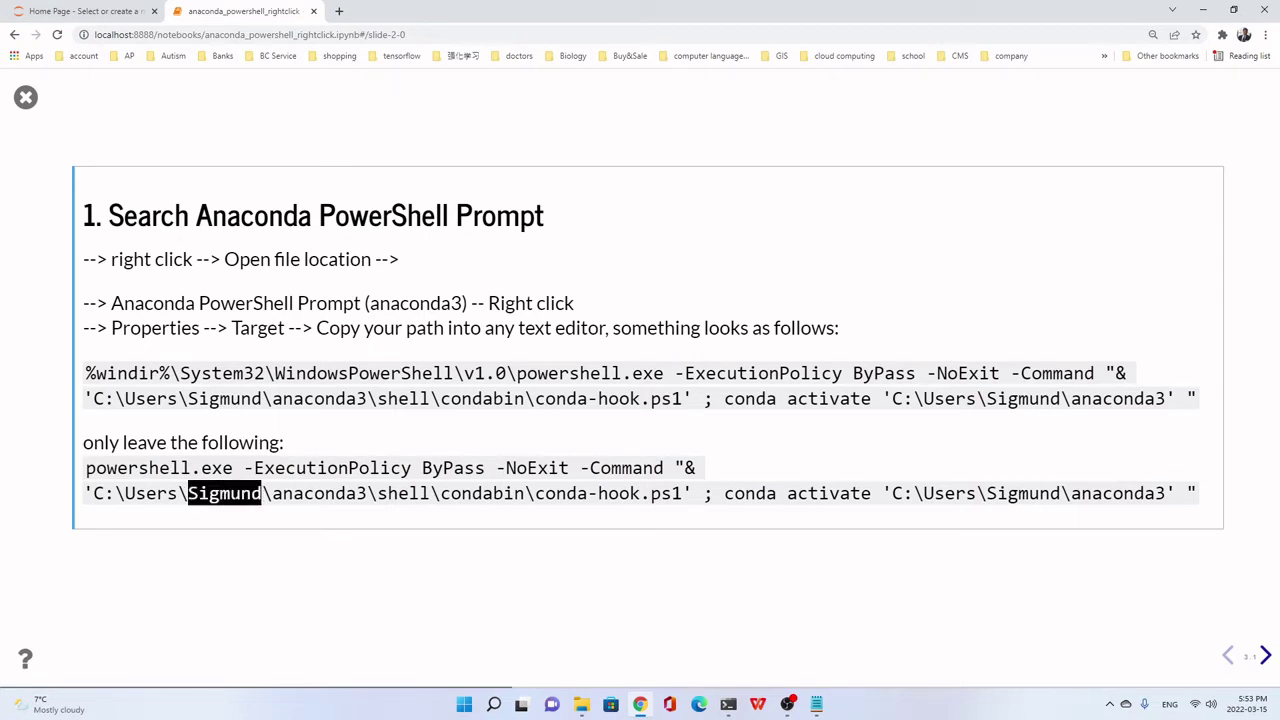
left_click(264, 493)
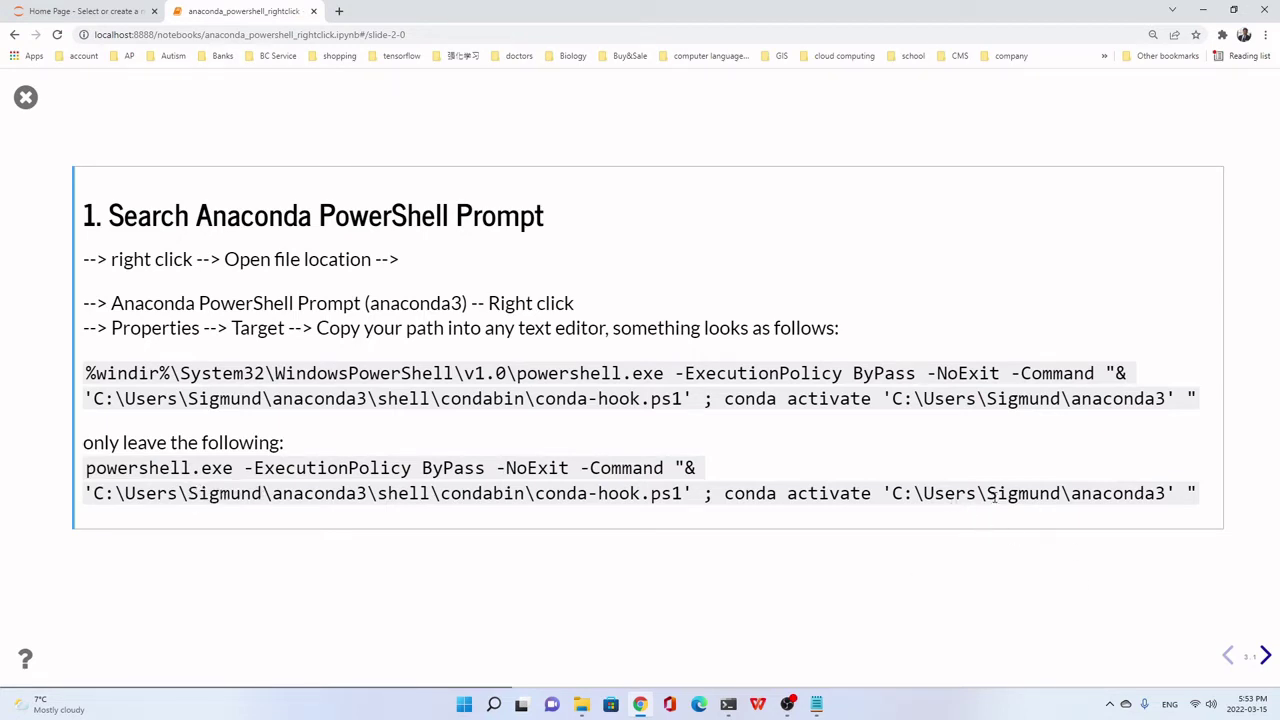
left_click_drag(989, 493, 1061, 493)
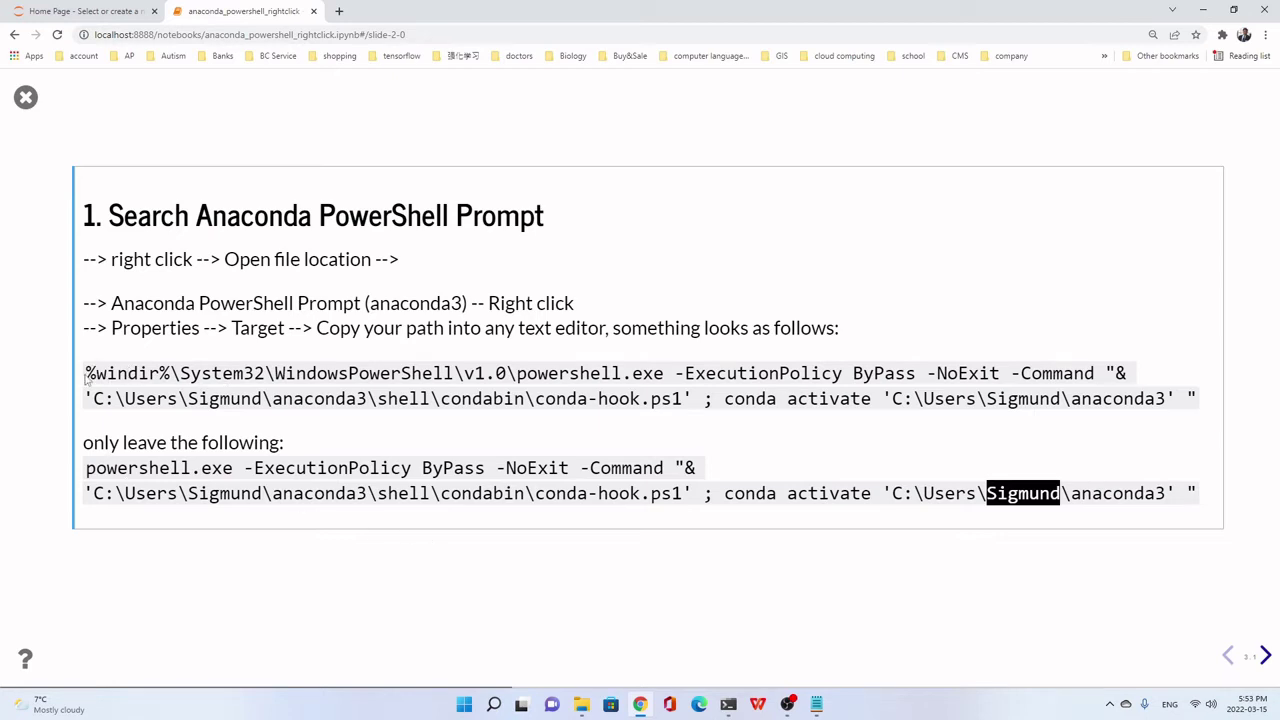
left_click_drag(86, 375, 512, 375)
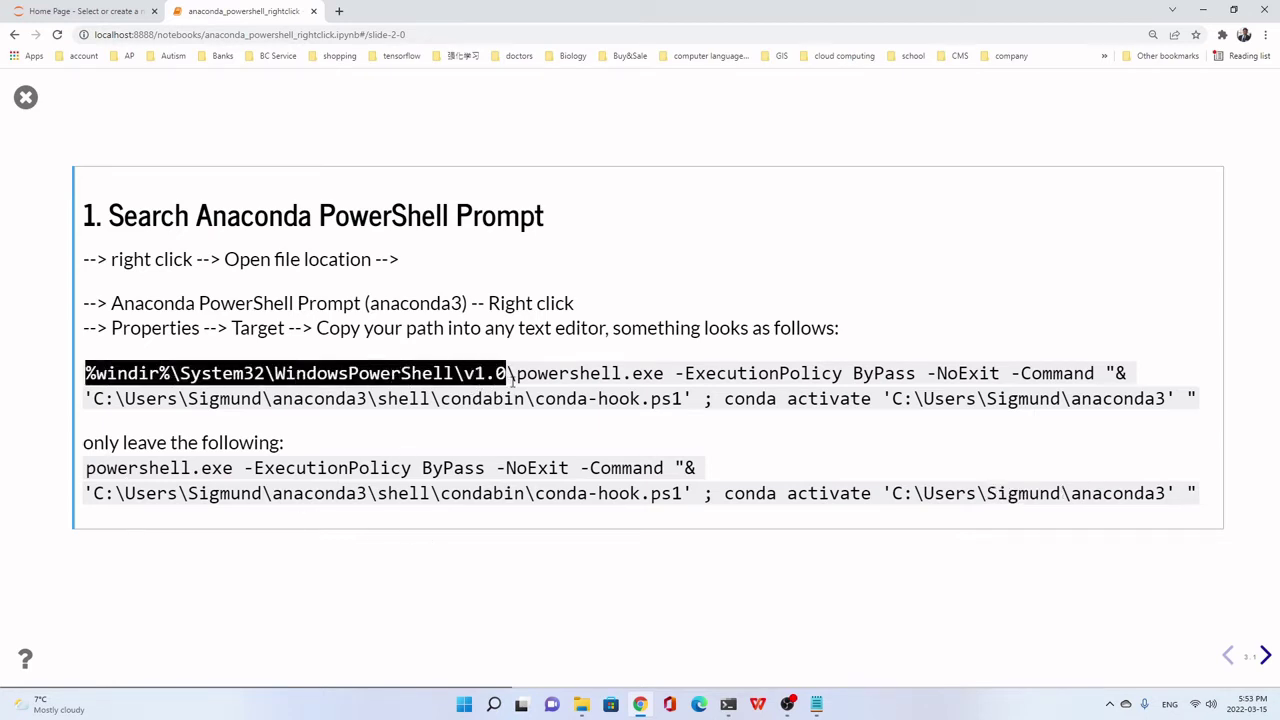
left_click(508, 463)
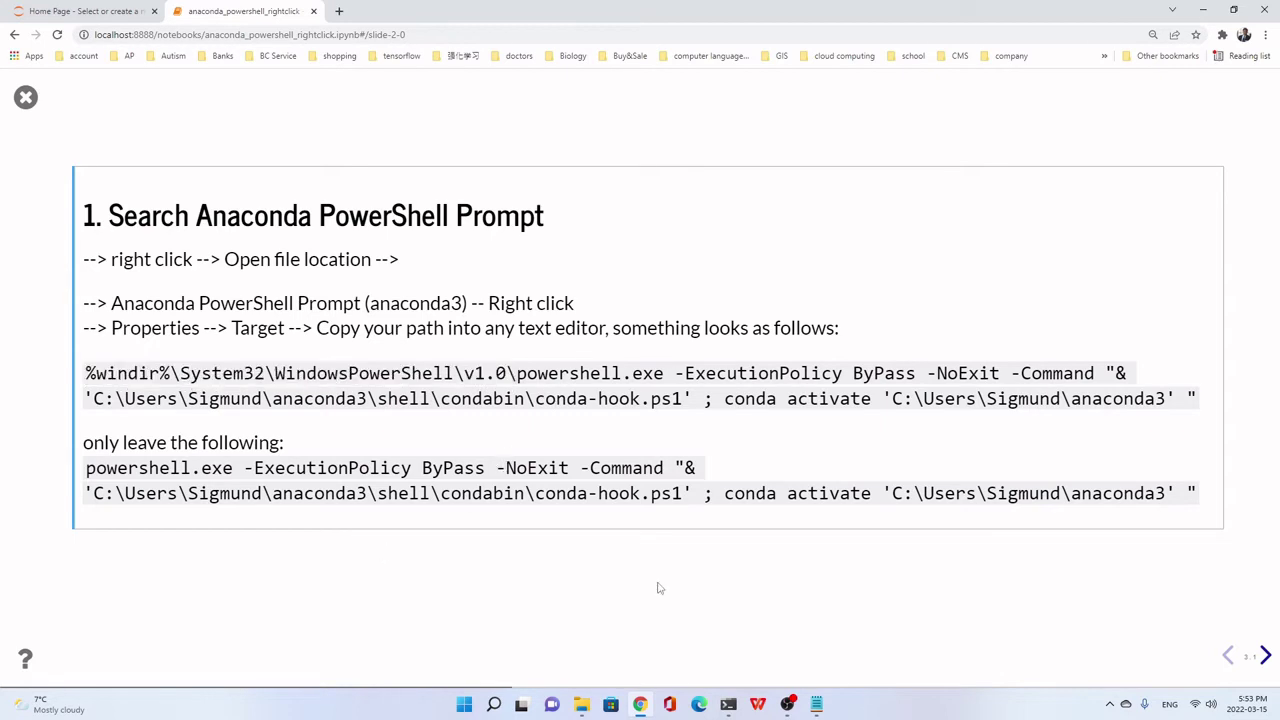
left_click(816, 704)
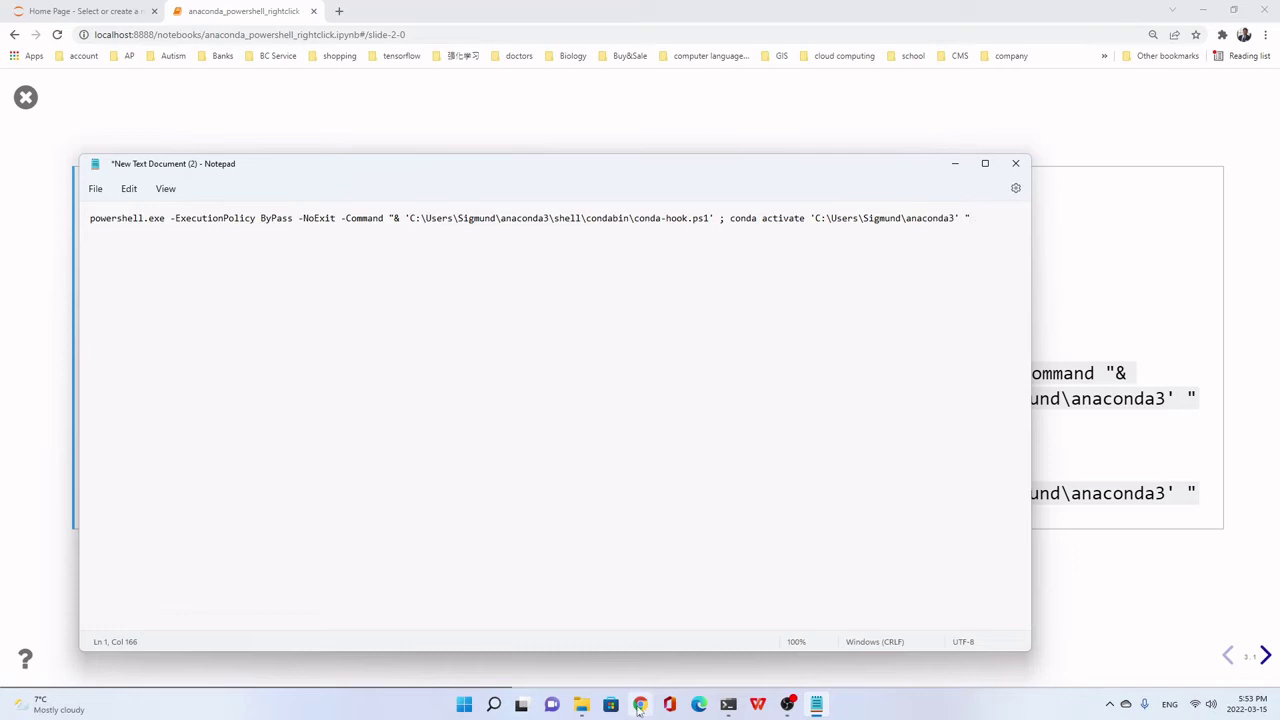
left_click(640, 706)
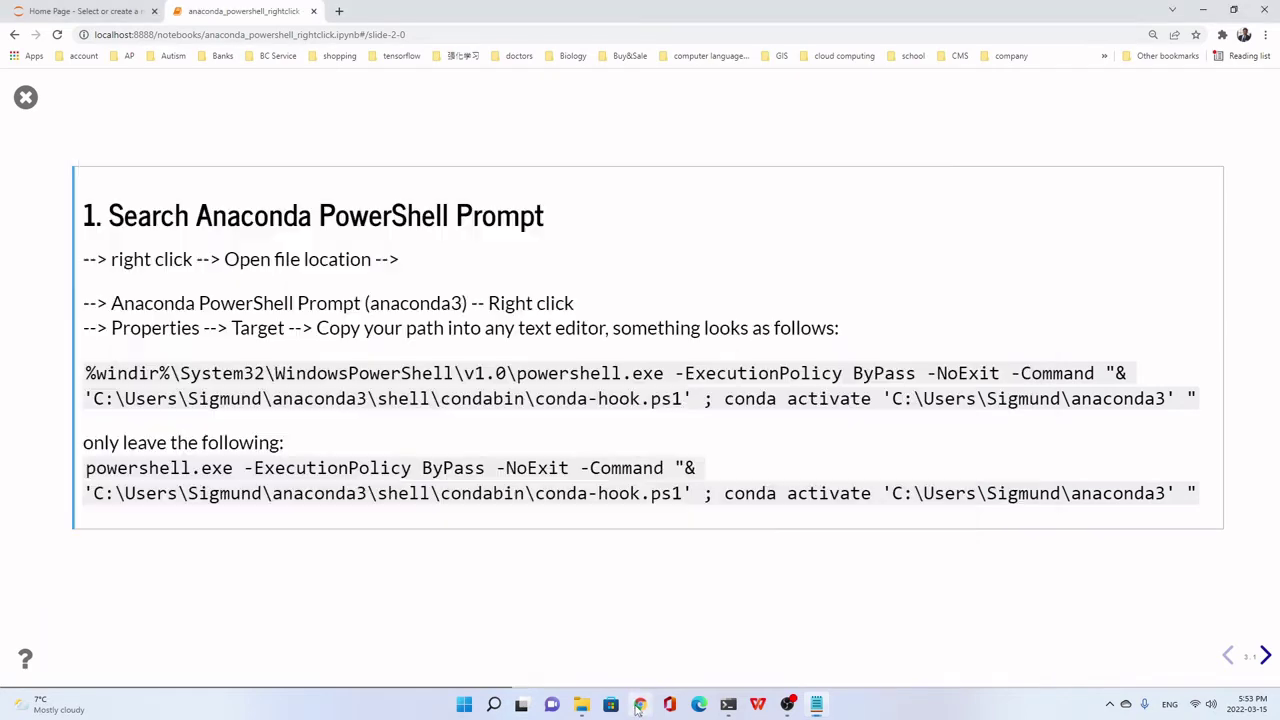
left_click(1265, 655)
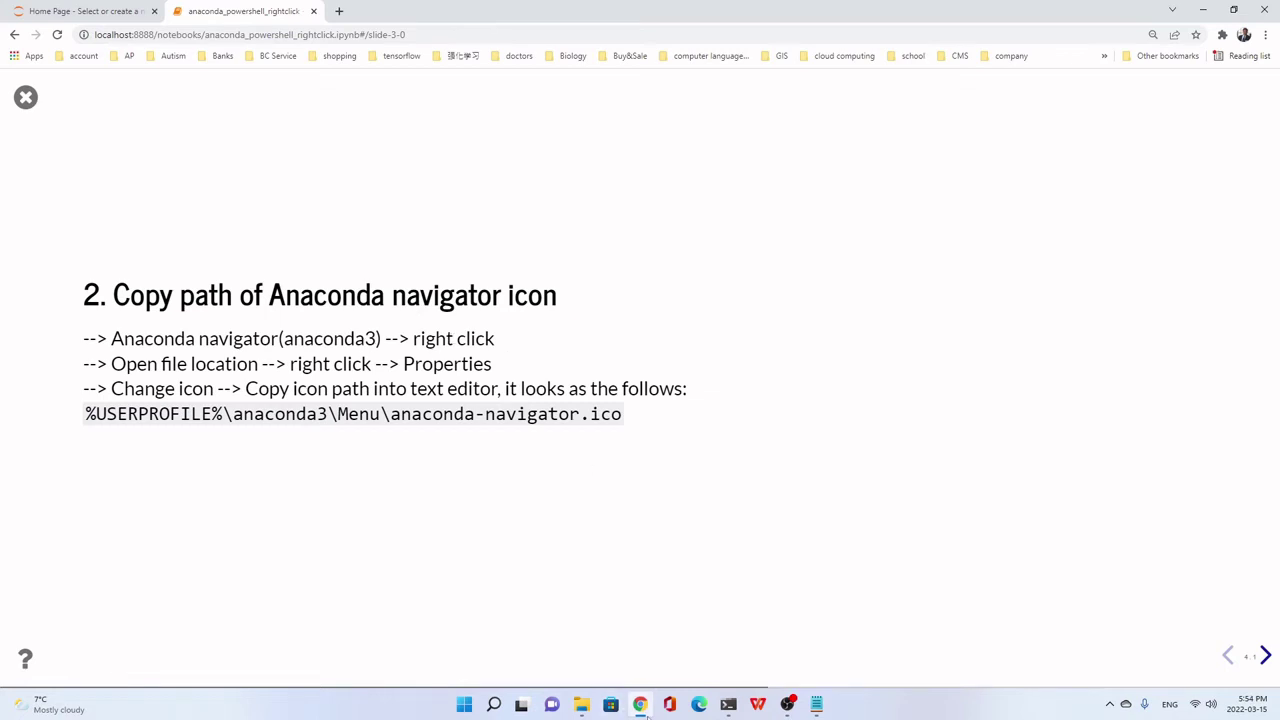
Copy the icon file path from the Change Icon dialog of the Anaconda Navigator (anaconda3) shortcut's properties in the Anaconda3 folder.
left_click(581, 704)
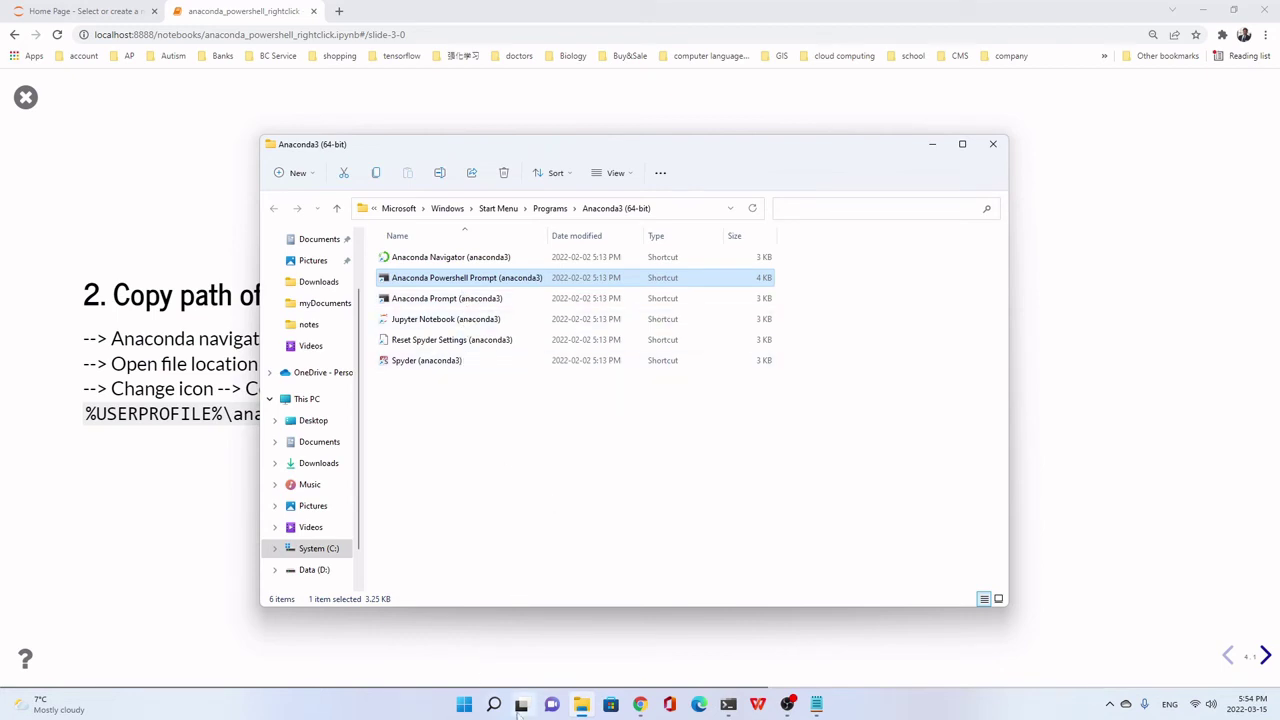
mouse_move(494, 706)
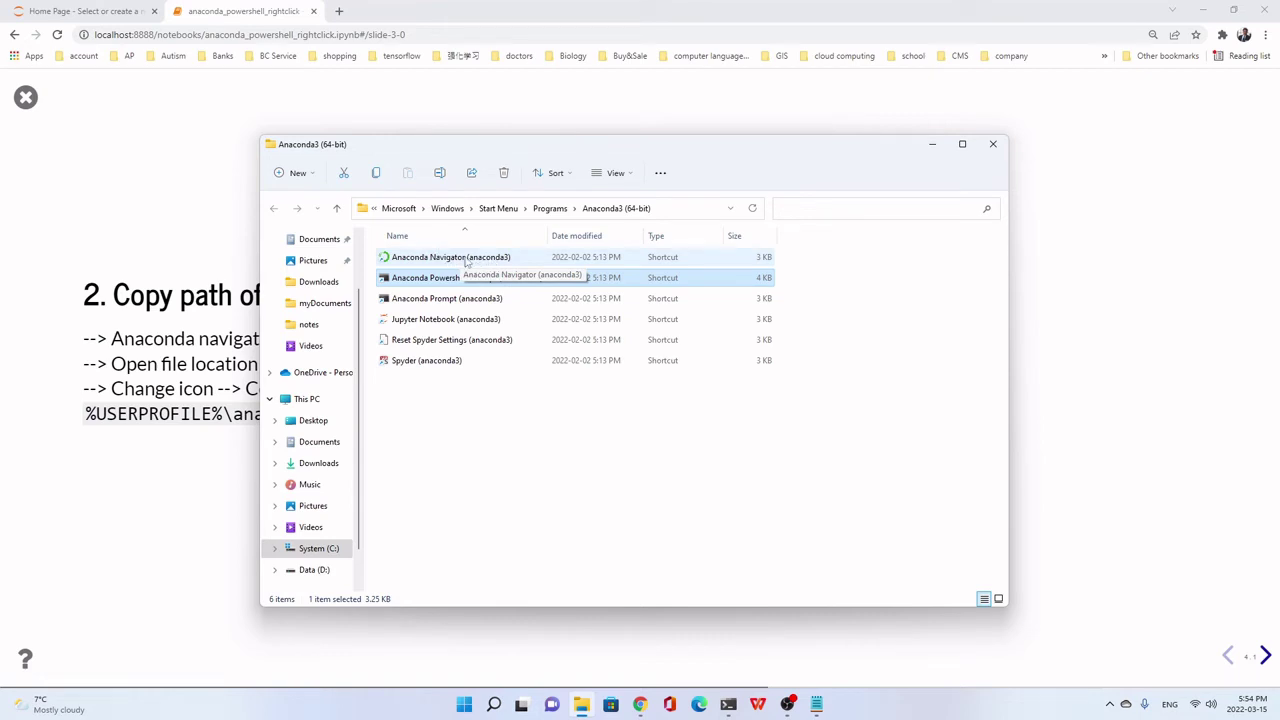
left_click(466, 260)
right_click(466, 260)
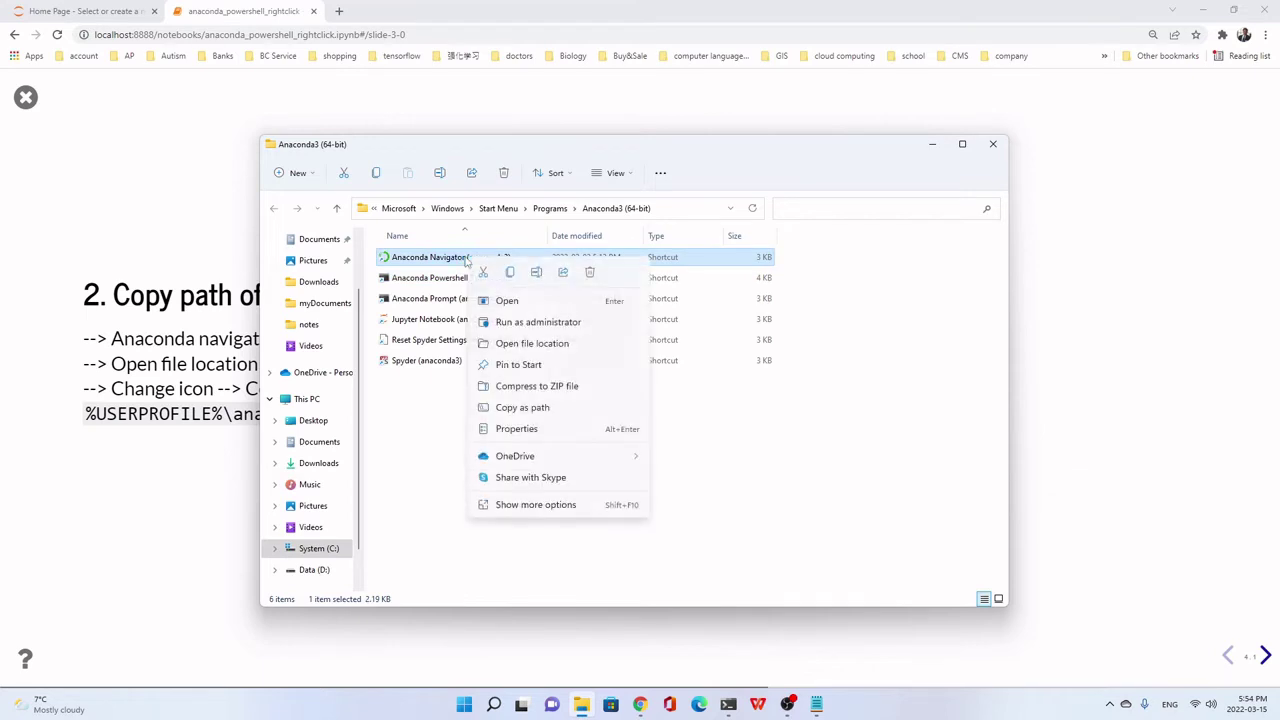
left_click(524, 429)
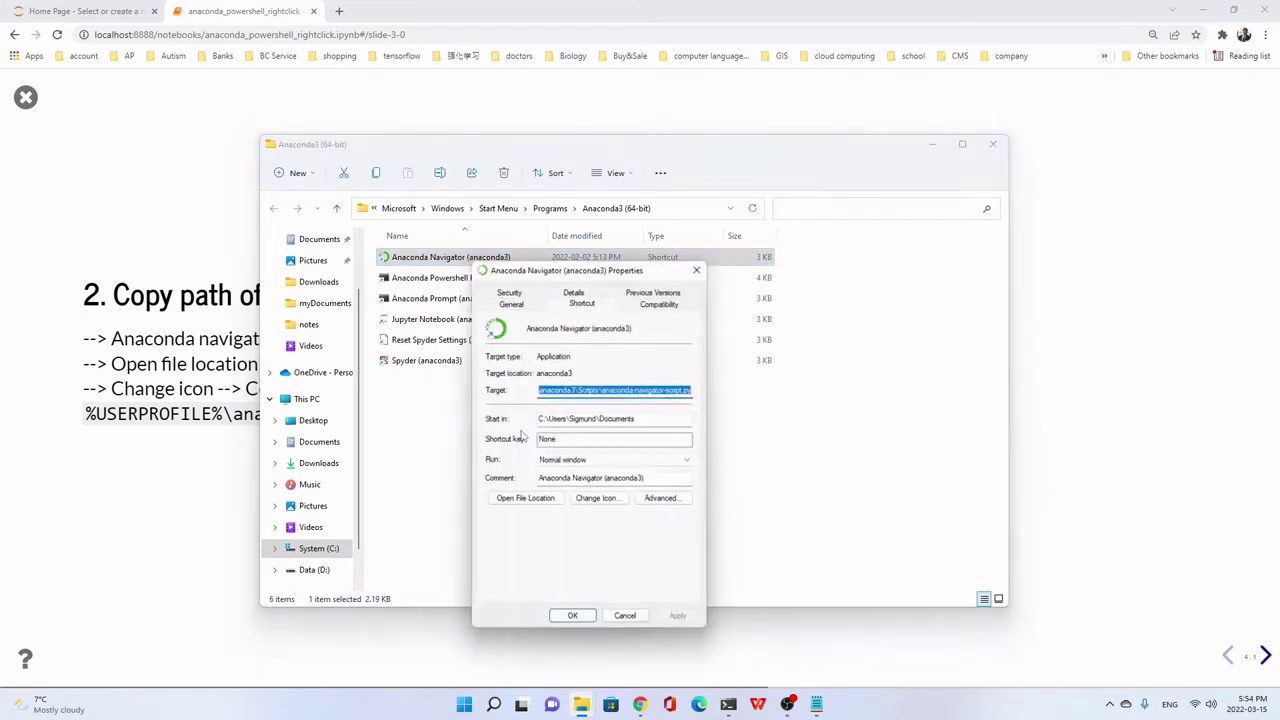
left_click(600, 501)
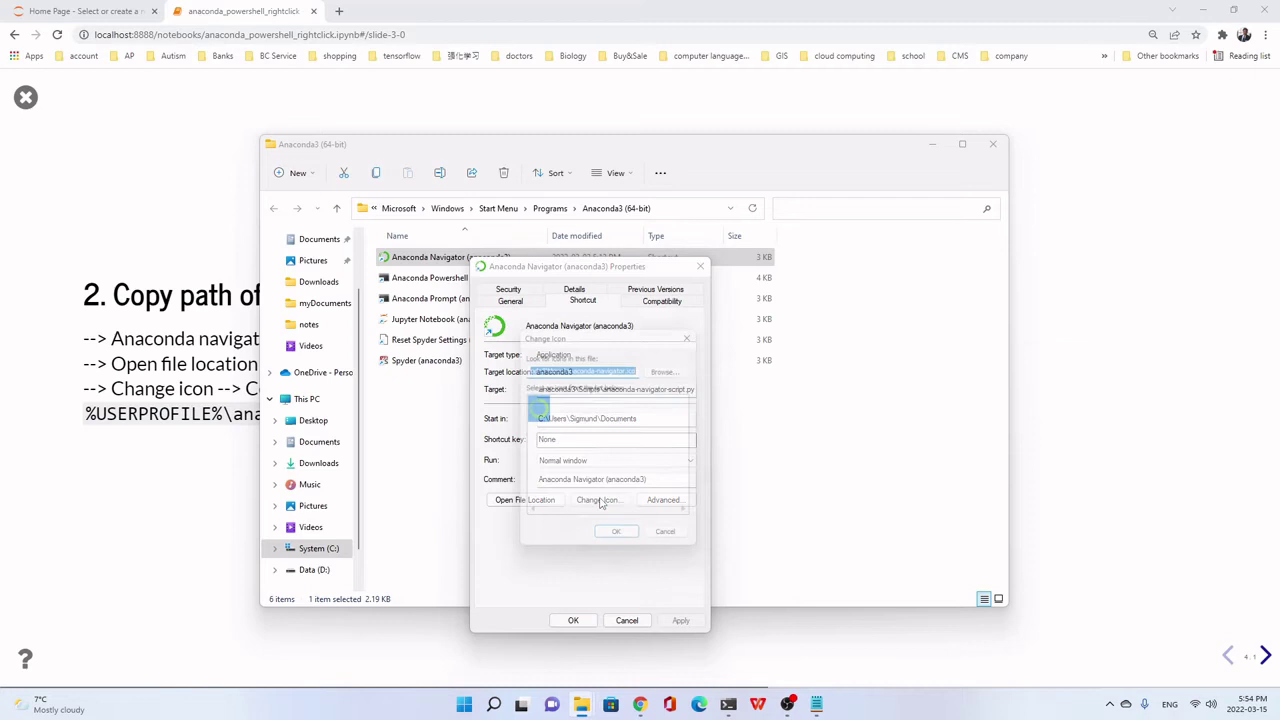
right_click(549, 367)
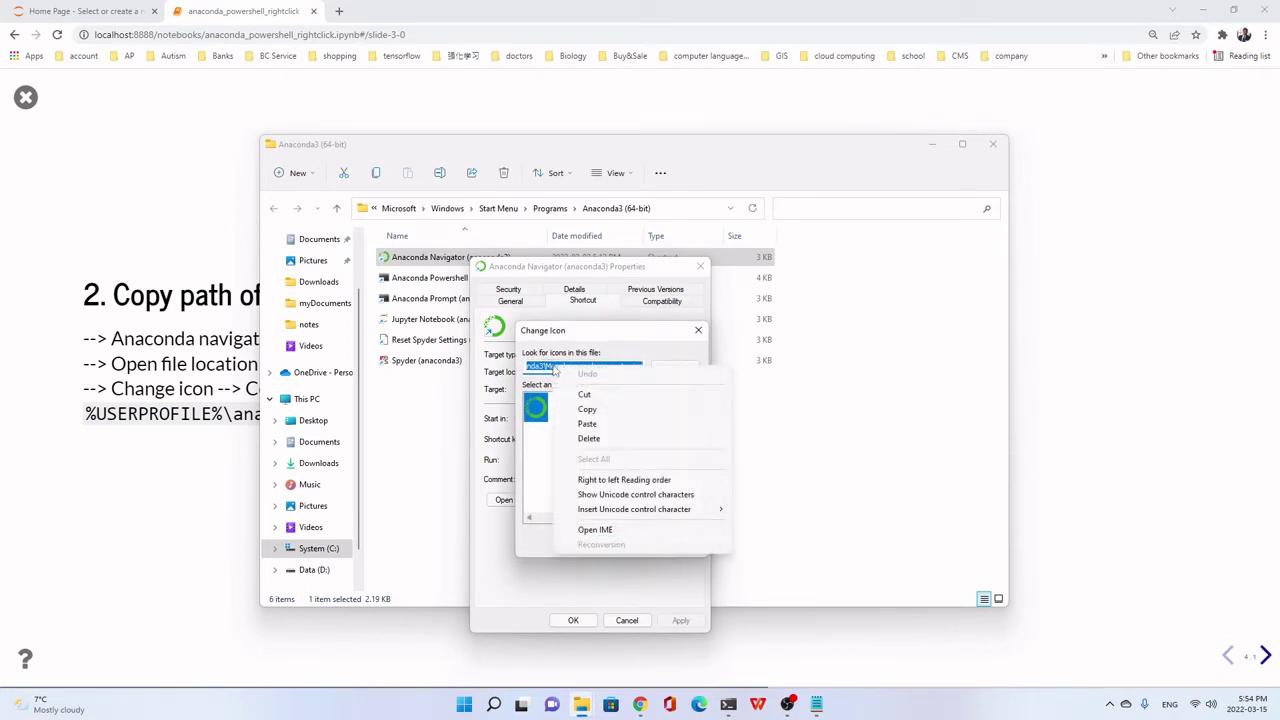
left_click(600, 410)
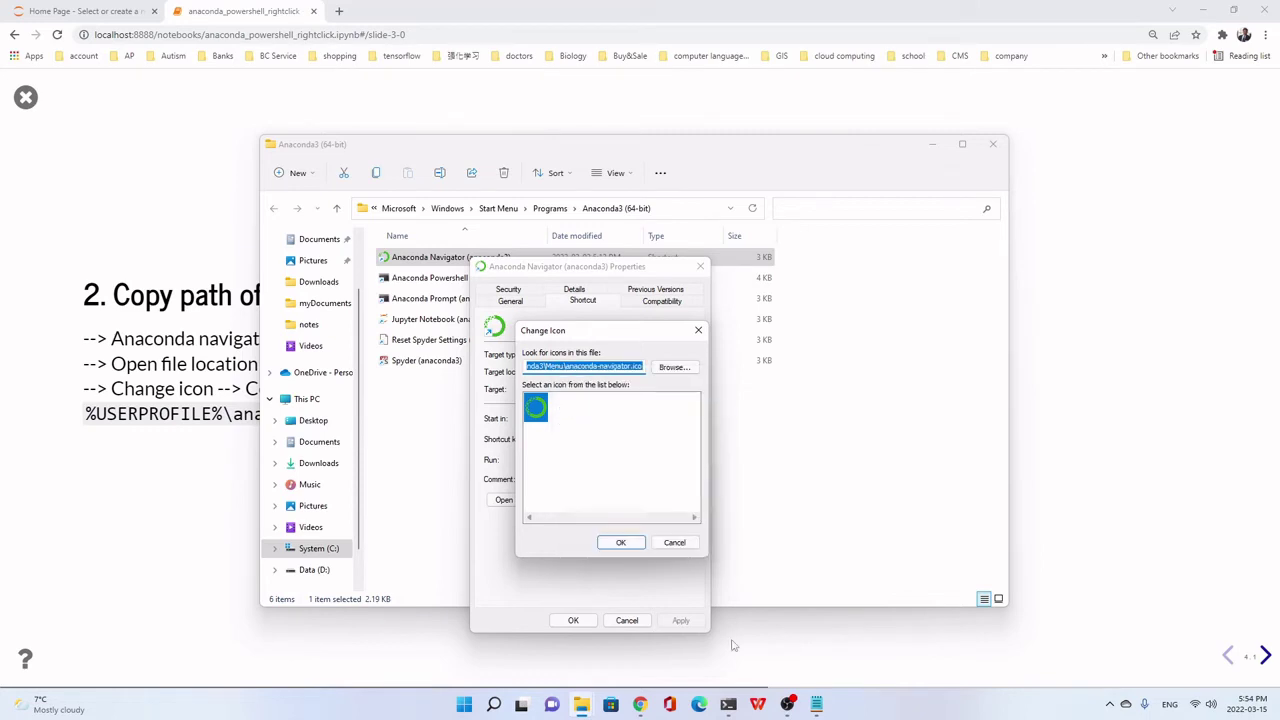
Paste the icon path below the PowerShell command in Notepad, leaving a blank line between, and bring the Anaconda3 folder window back to the front.
left_click(818, 706)
left_click(199, 281)
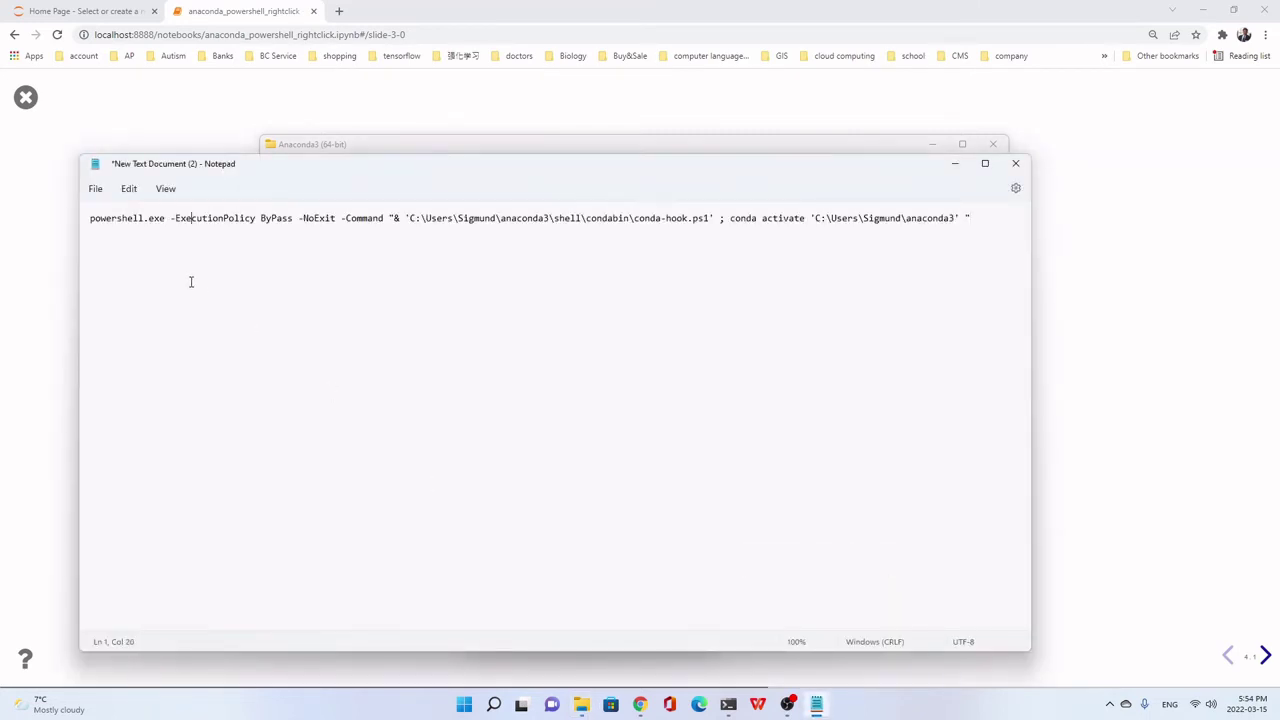
left_click(1002, 218)
key("Return")
key("Return")
right_click(106, 265)
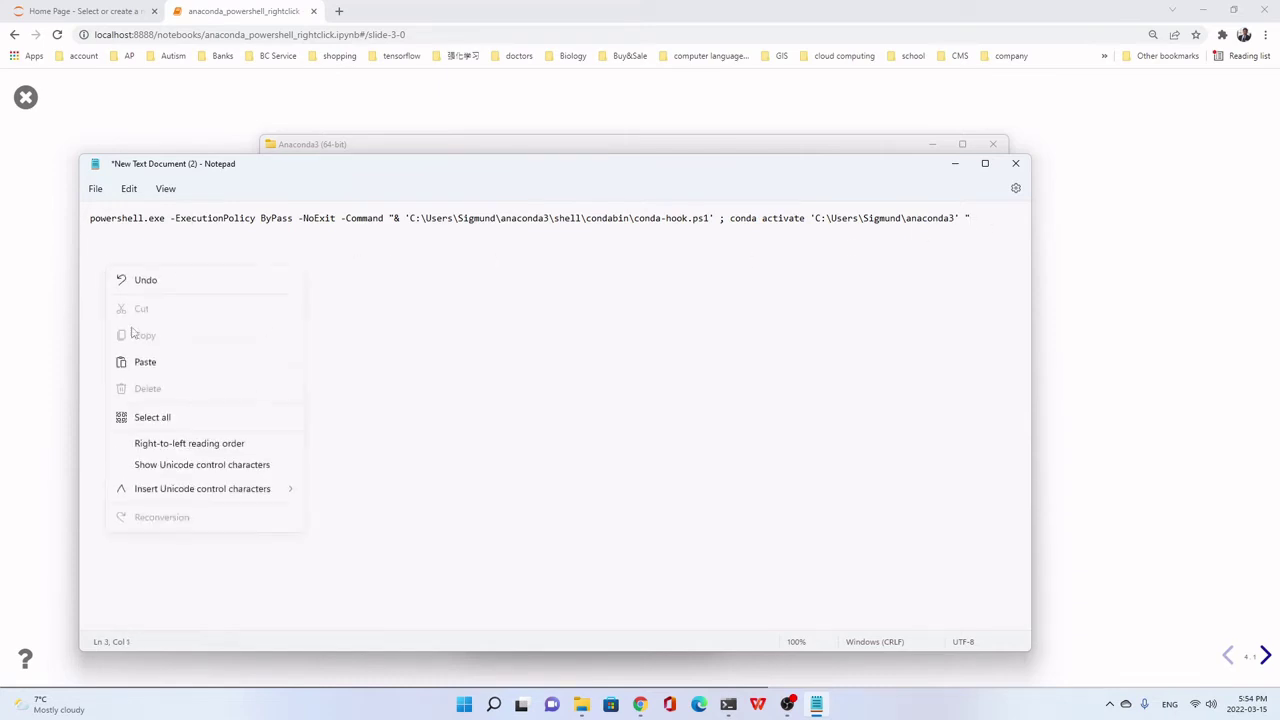
left_click(153, 361)
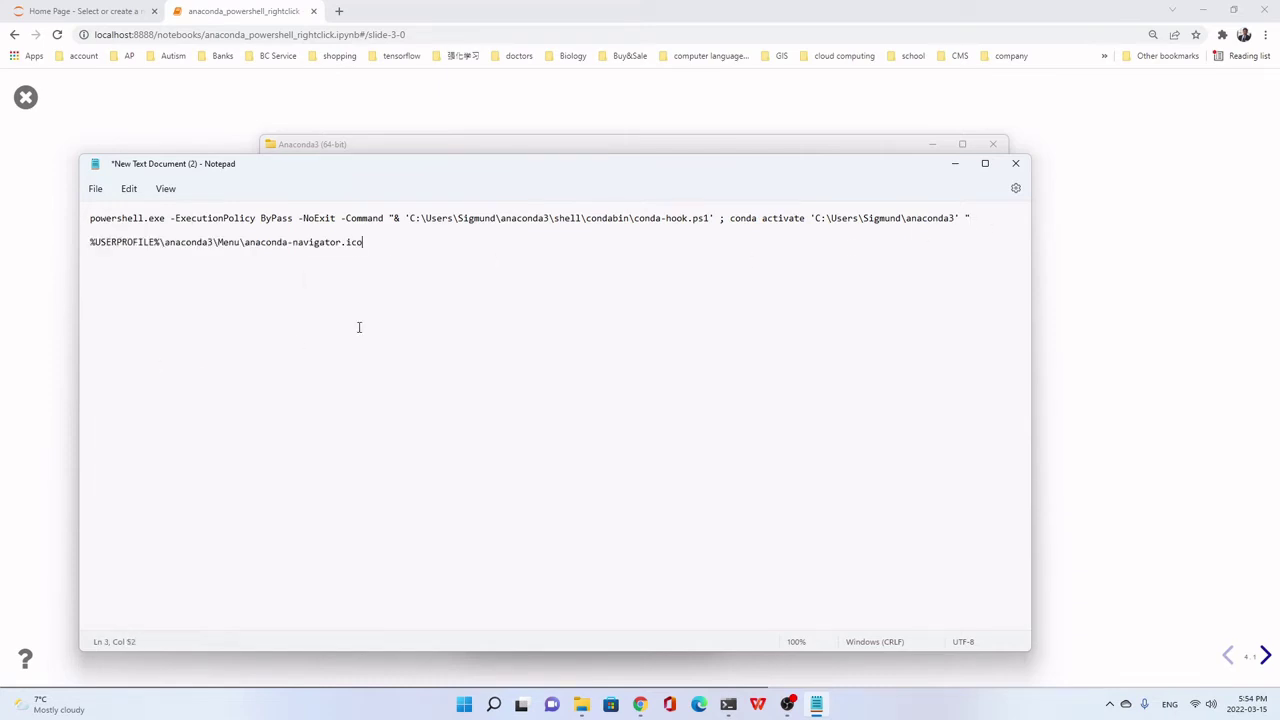
left_click(506, 144)
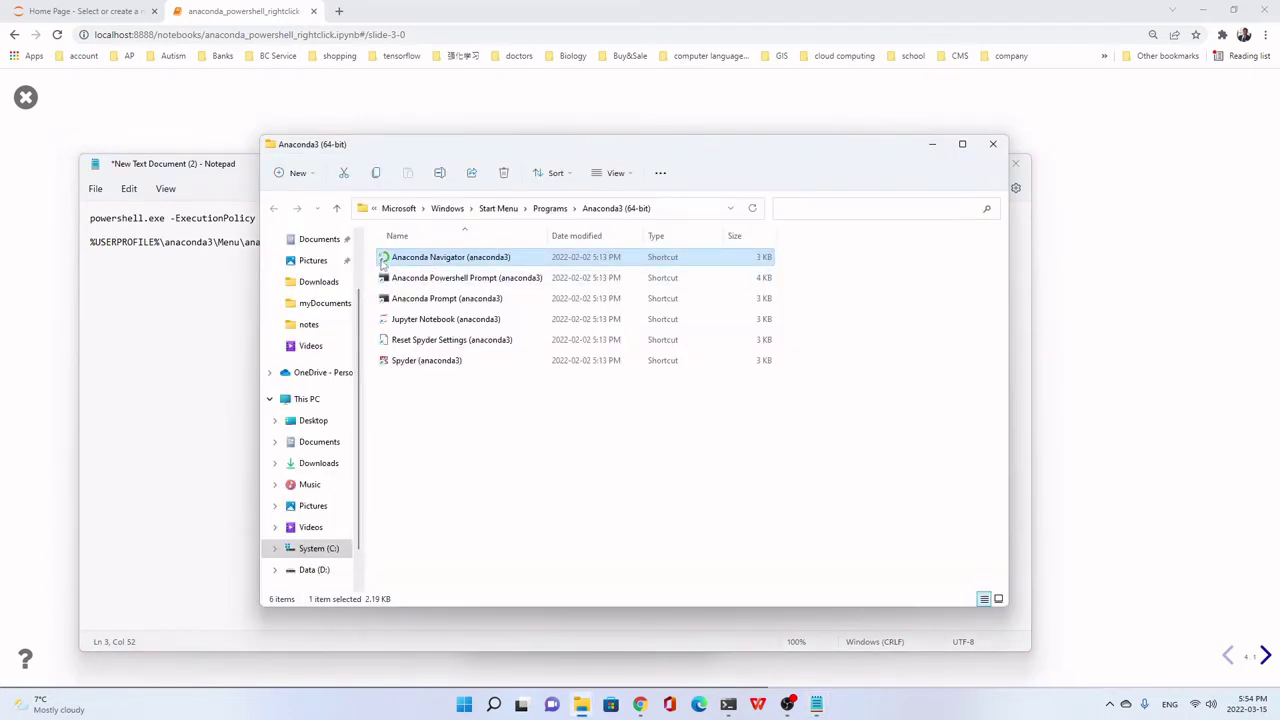
Check the command and icon path in Notepad, return to the browser slides, and advance to slide 3 on adding registry keys.
left_click_drag(382, 262, 384, 262)
left_click(179, 314)
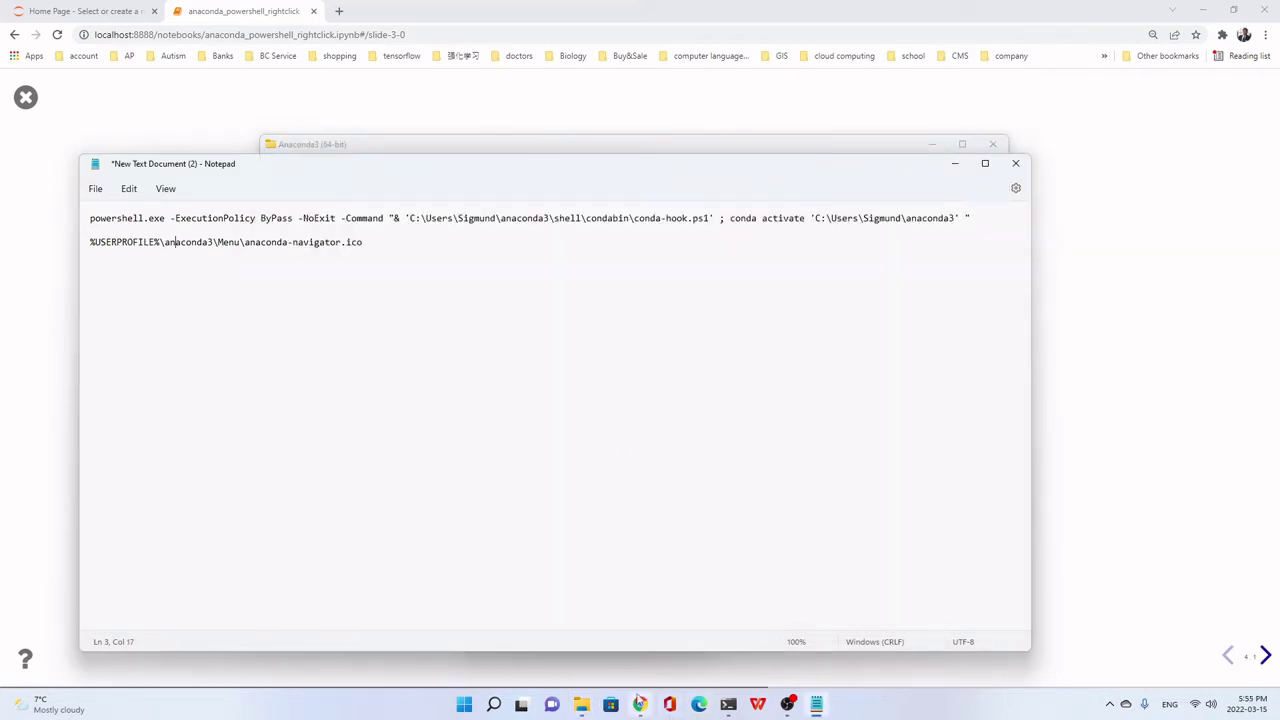
left_click(640, 705)
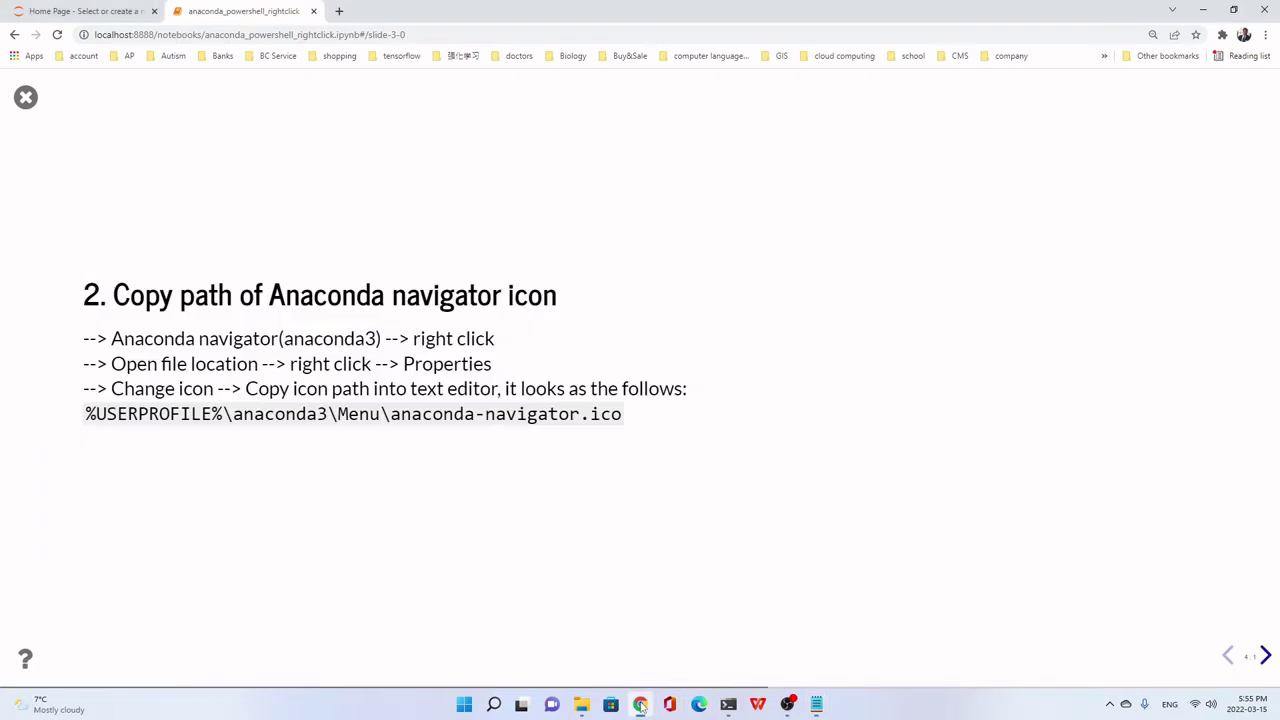
left_click(1265, 655)
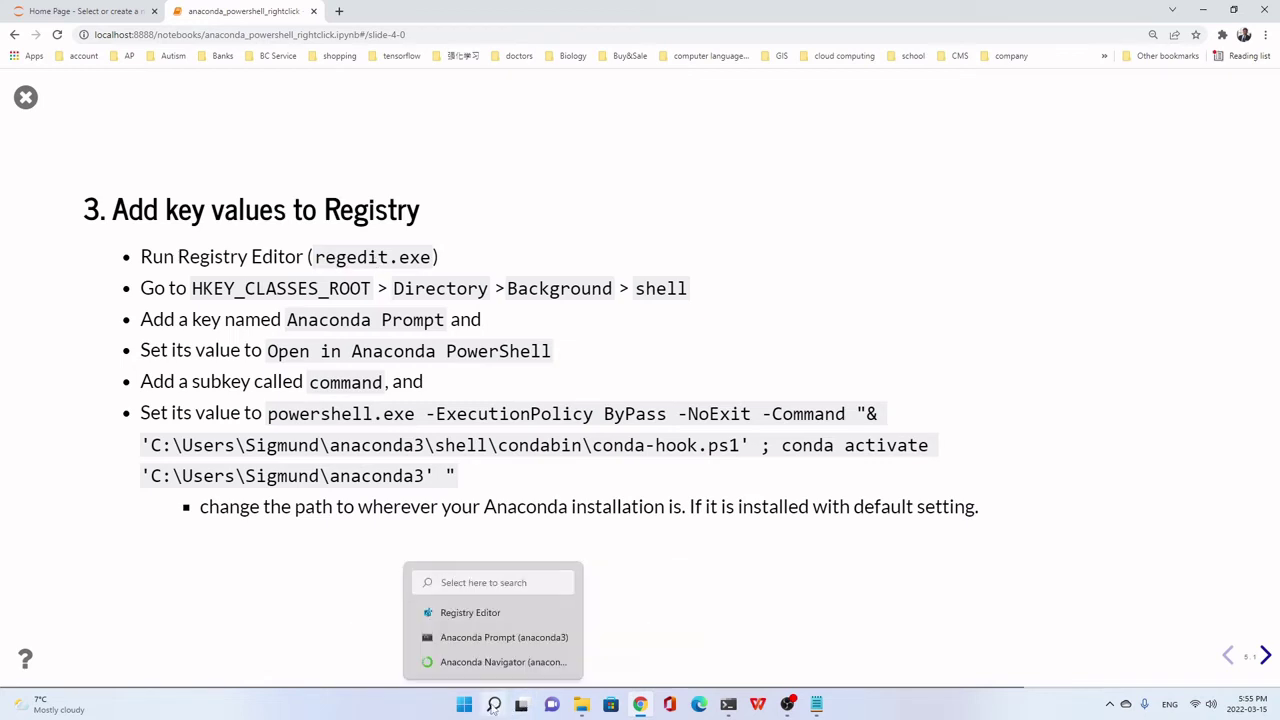
Search Windows for "re", open Registry Editor, and move its window aside so the slide instructions stay readable.
left_click(493, 705)
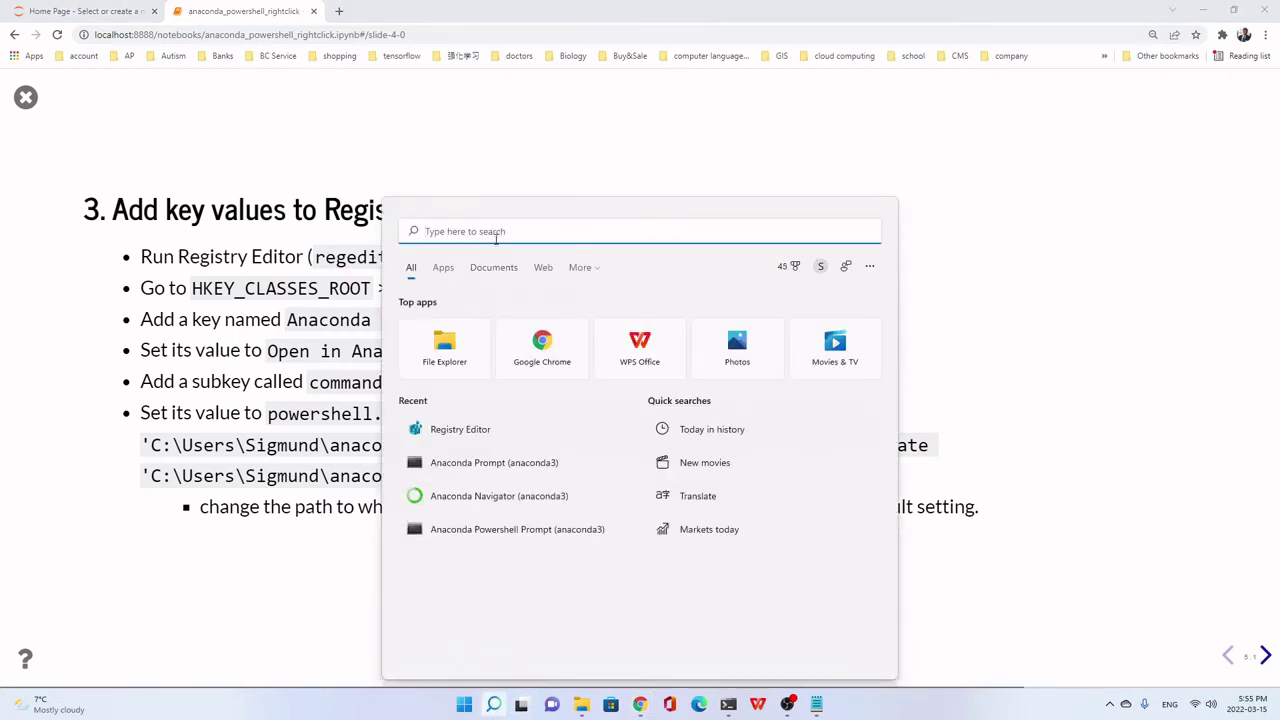
type("re")
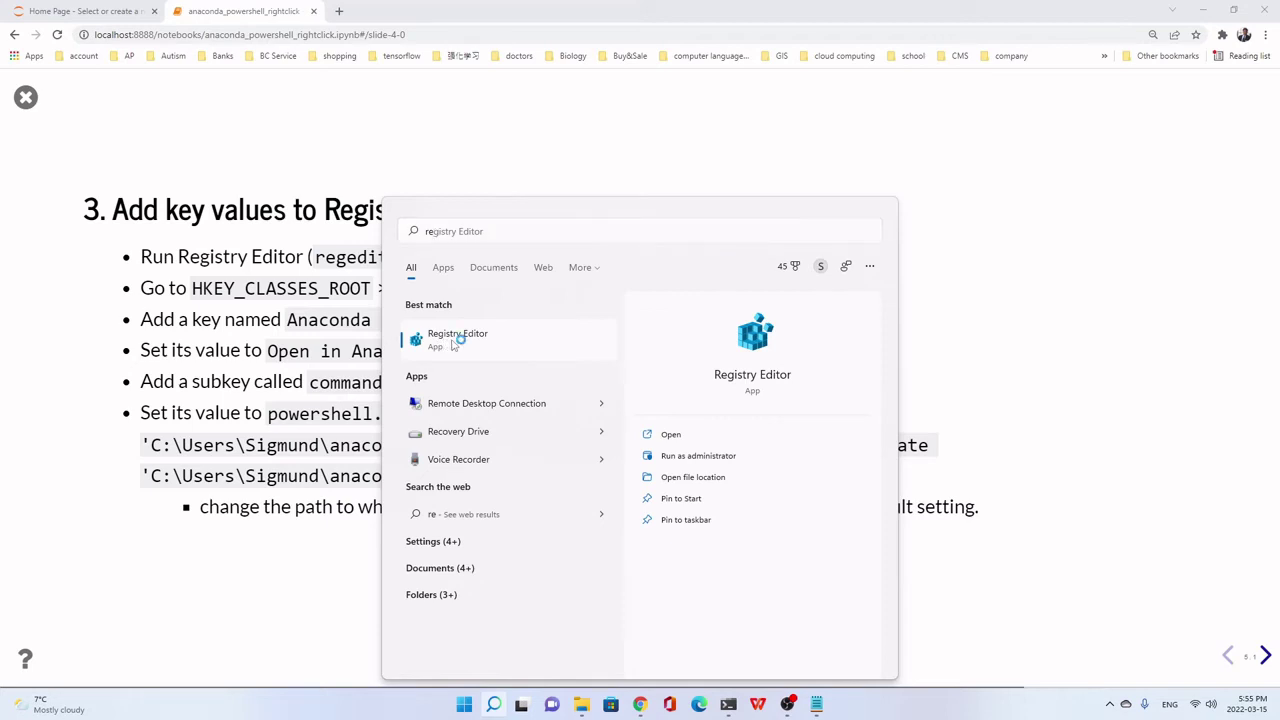
left_click(452, 345)
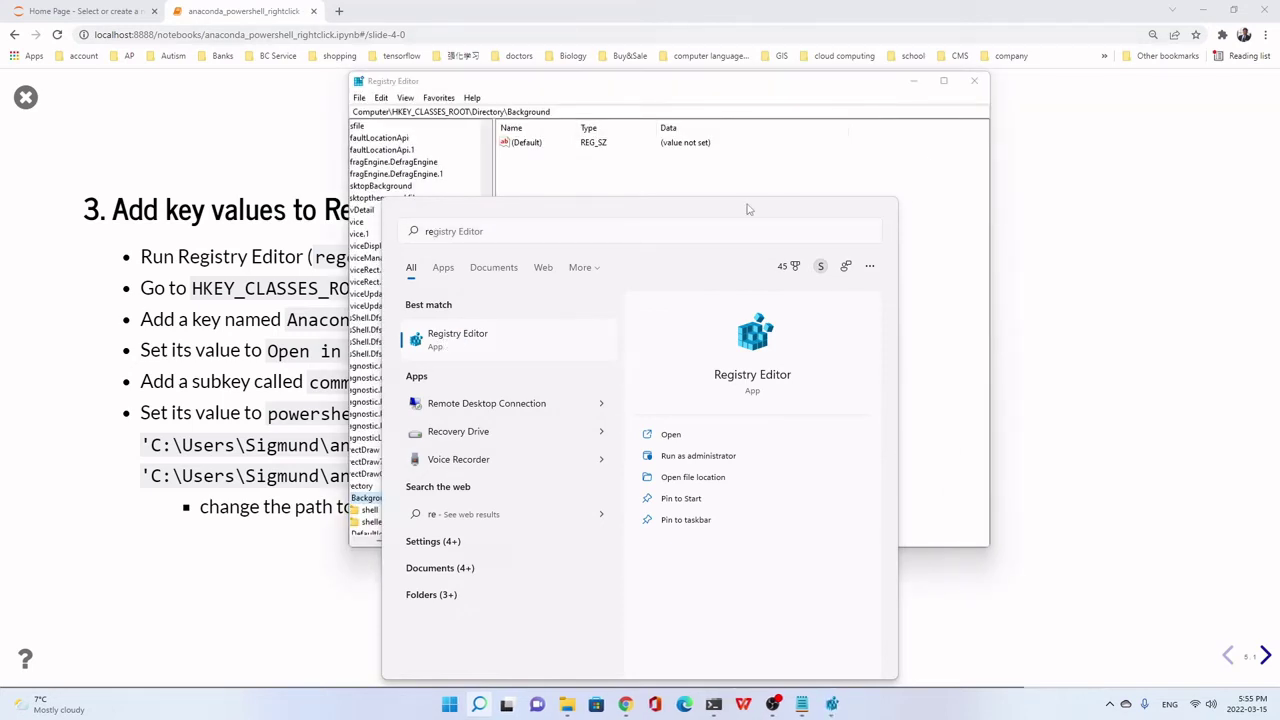
left_click(599, 85)
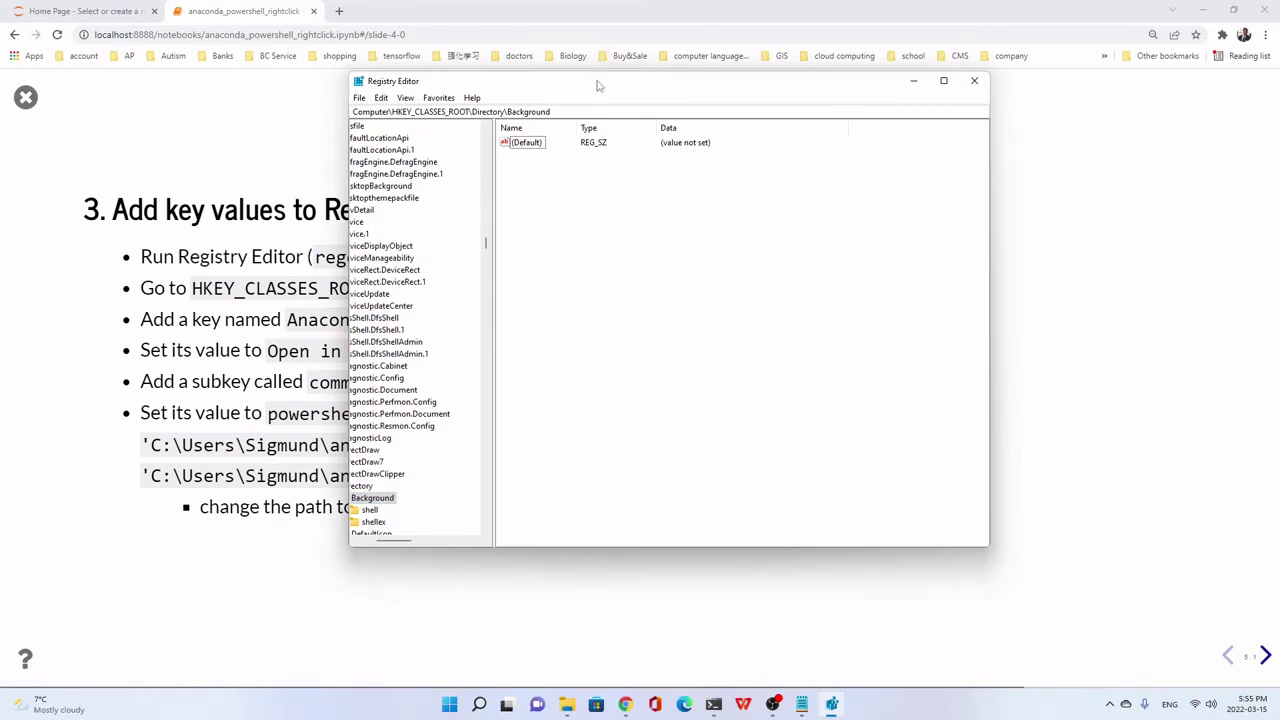
left_click_drag(599, 85, 880, 95)
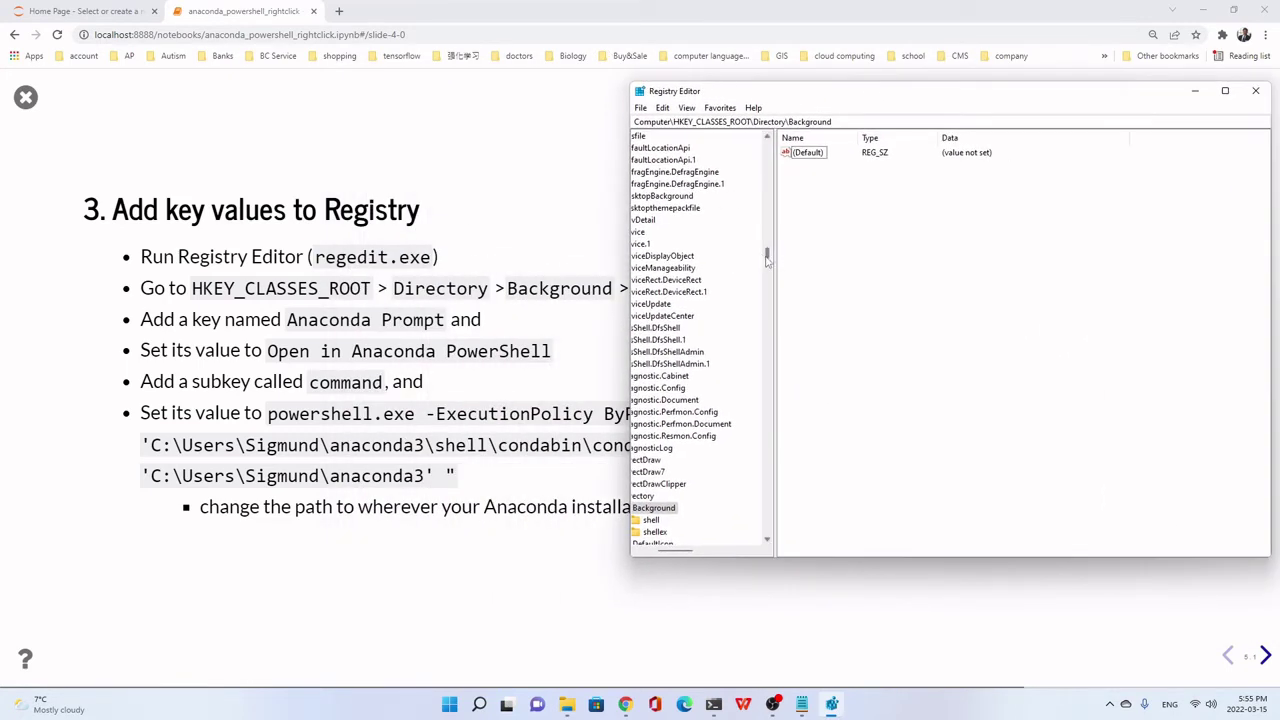
Go back to the start of the registry tree and select the HKEY_CLASSES_ROOT key.
left_click_drag(766, 258, 767, 145)
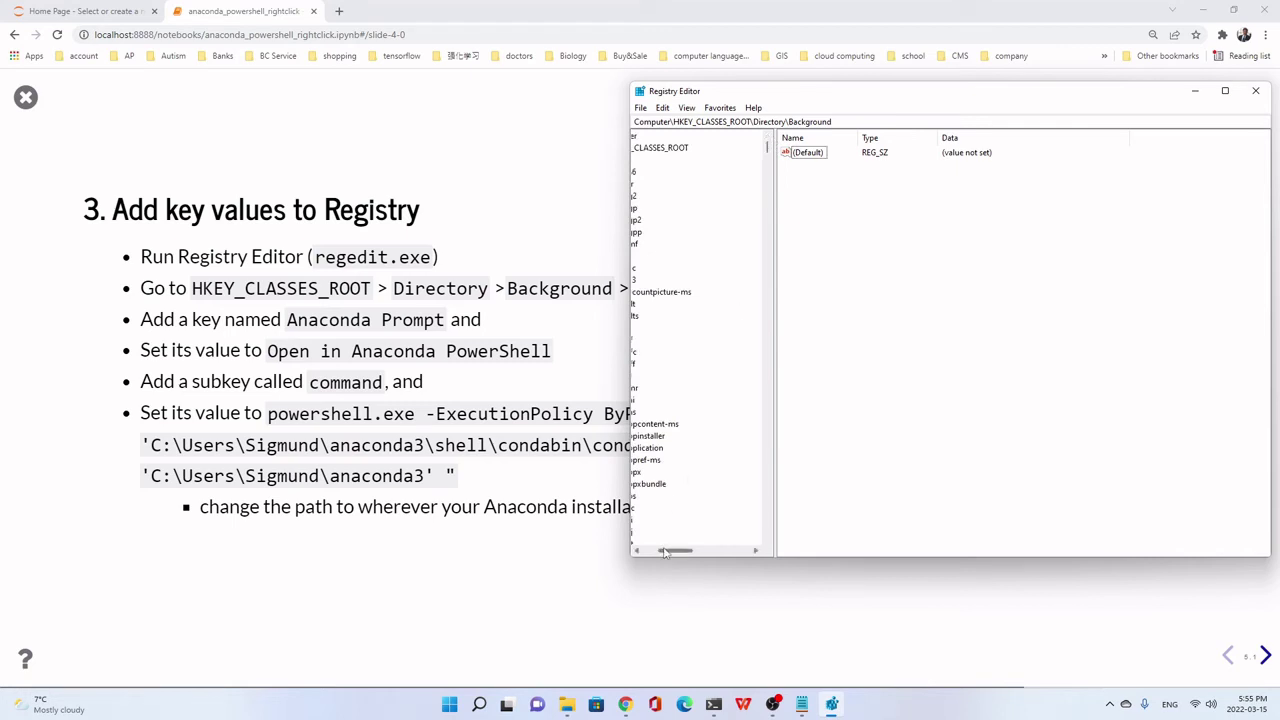
left_click_drag(655, 549, 597, 557)
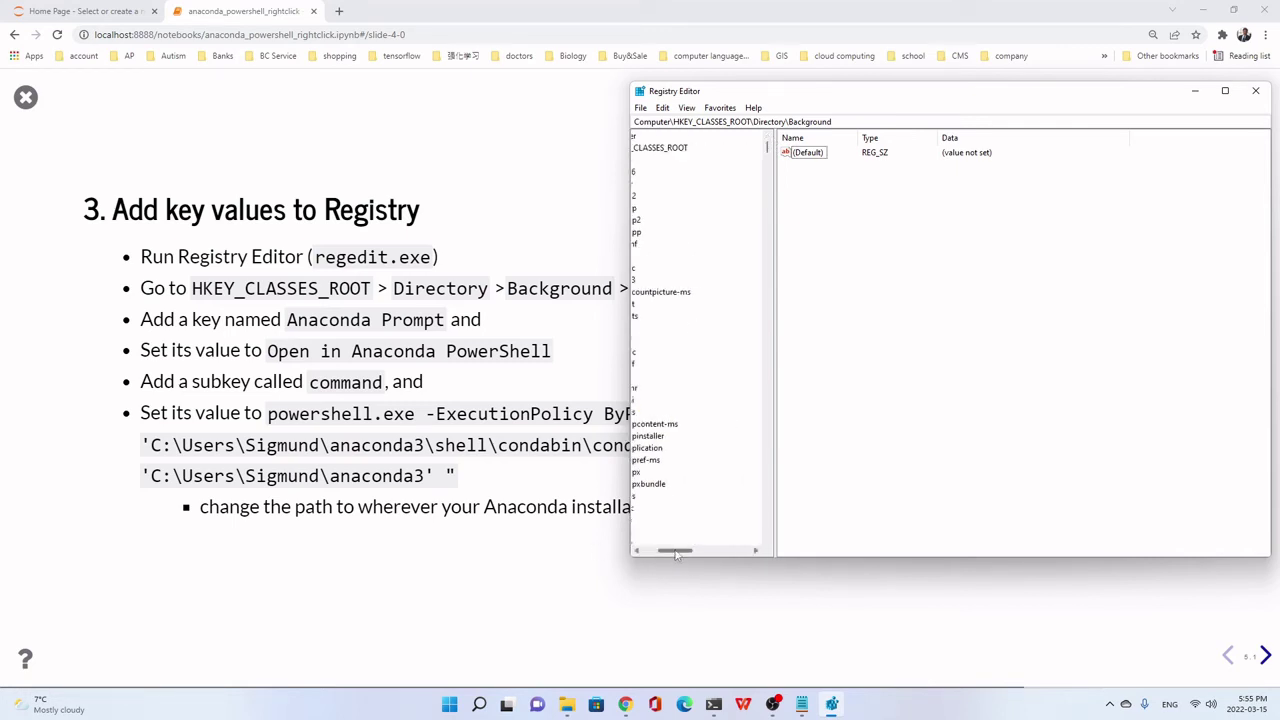
left_click_drag(674, 551, 648, 551)
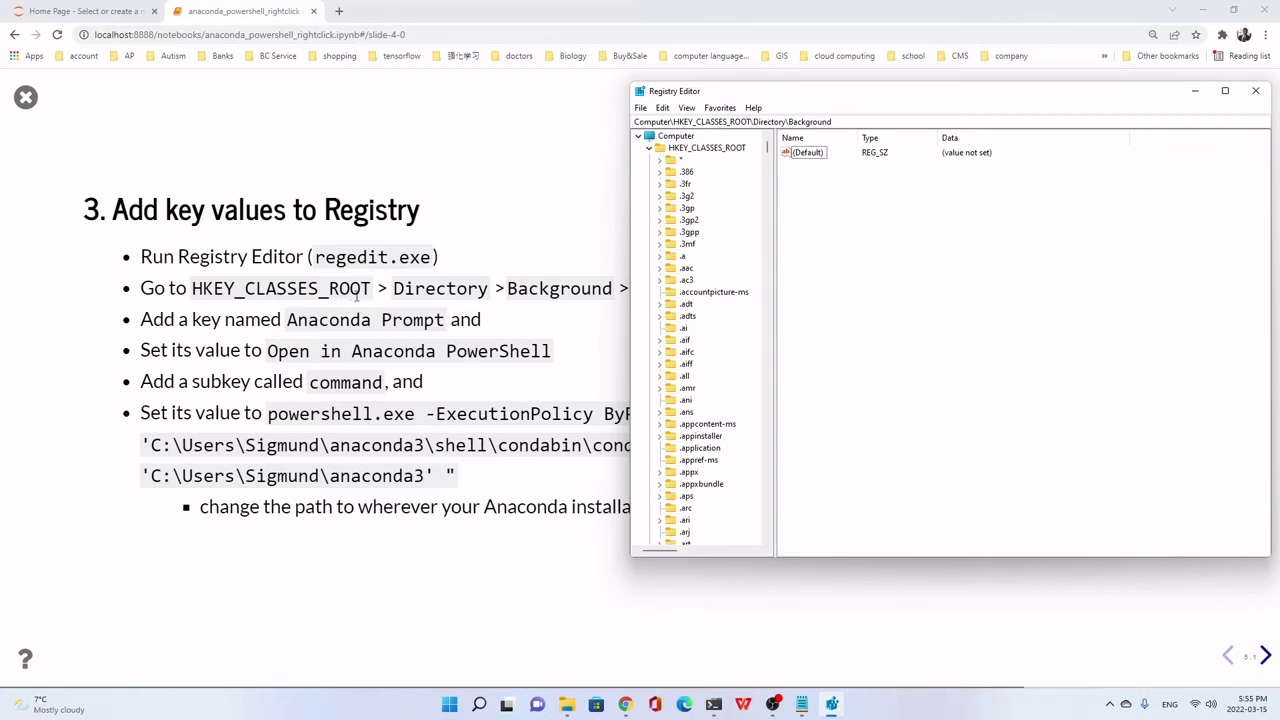
left_click(733, 149)
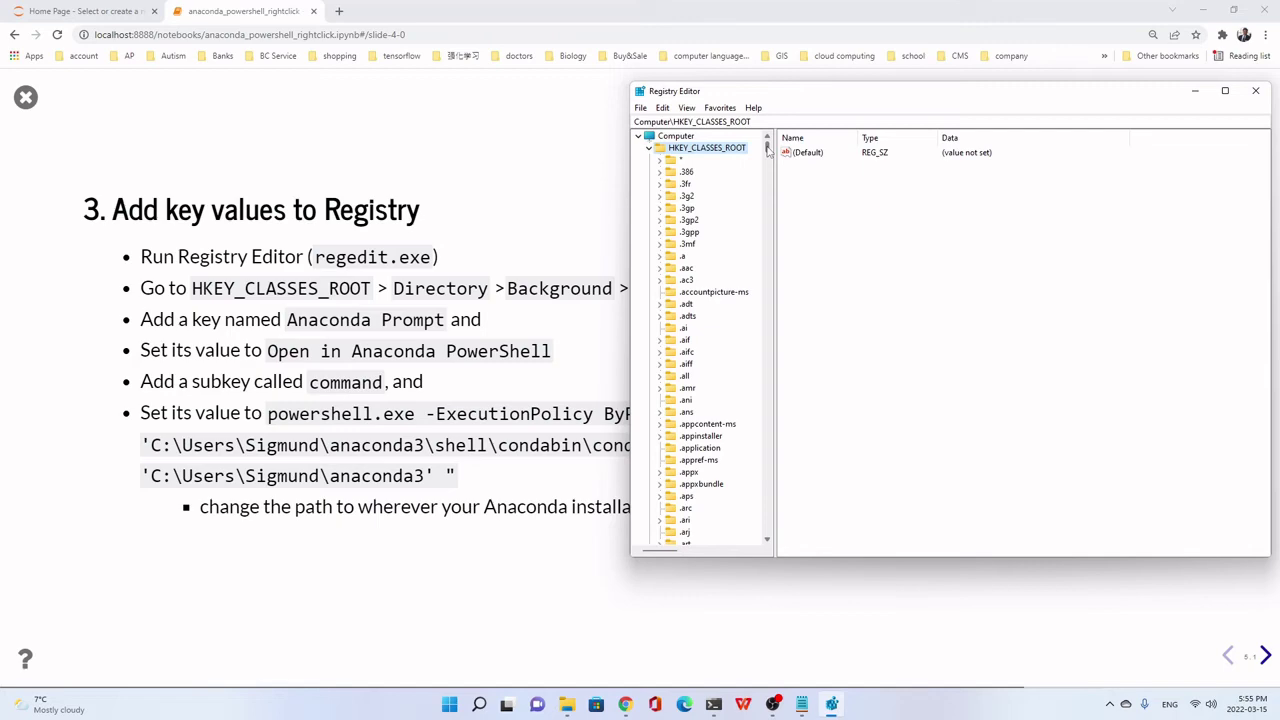
Find the Directory key under HKEY_CLASSES_ROOT and select it.
left_click_drag(768, 148, 766, 238)
scroll(677, 426, "down", 12)
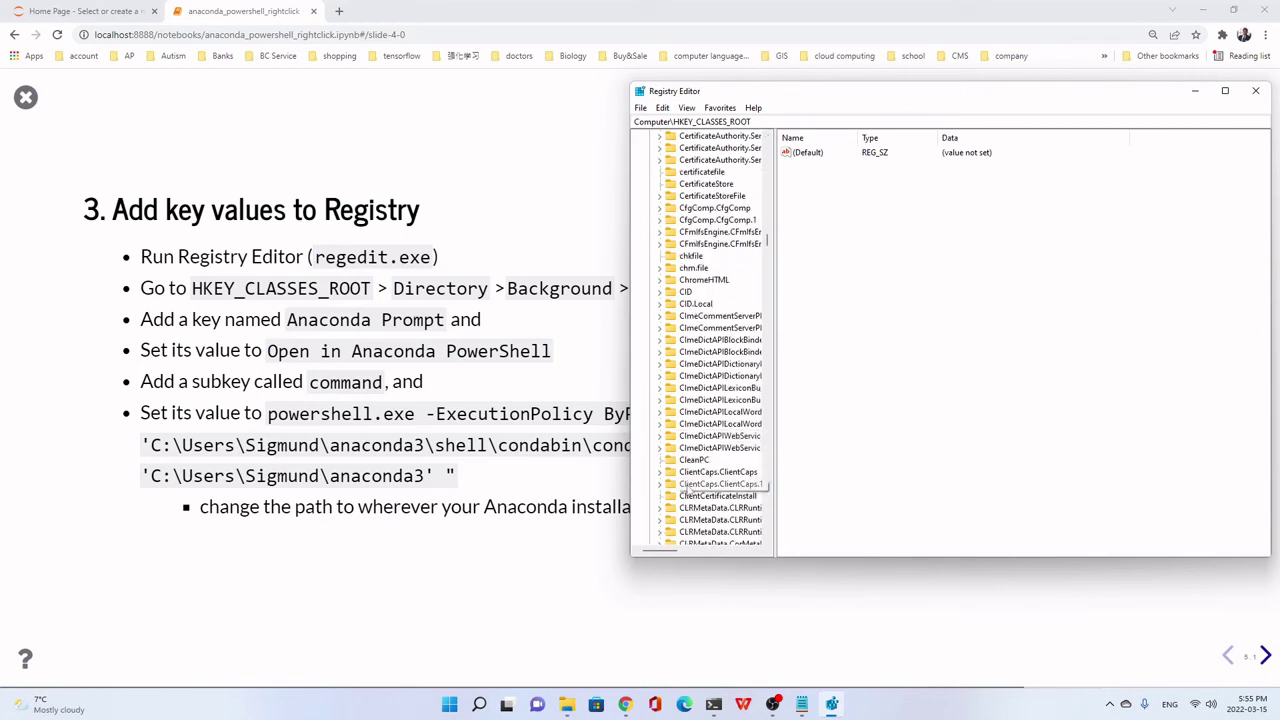
scroll(687, 488, "down", 15)
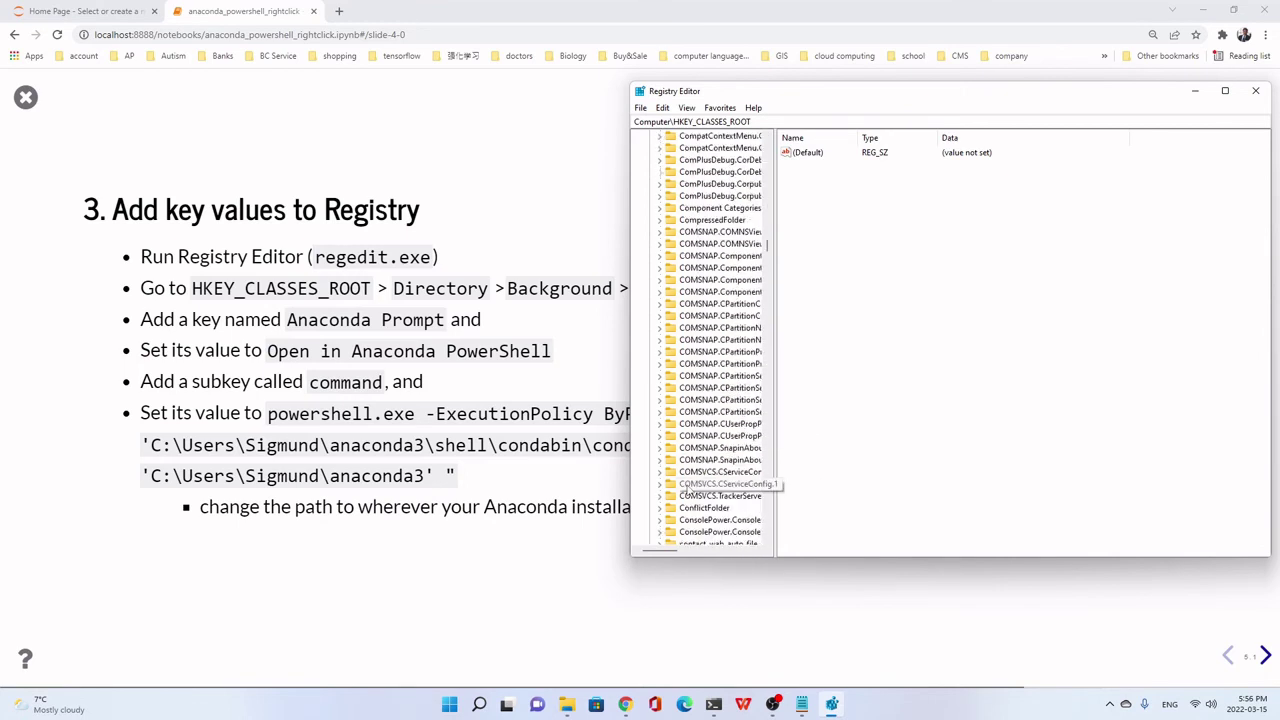
scroll(688, 490, "down", 10)
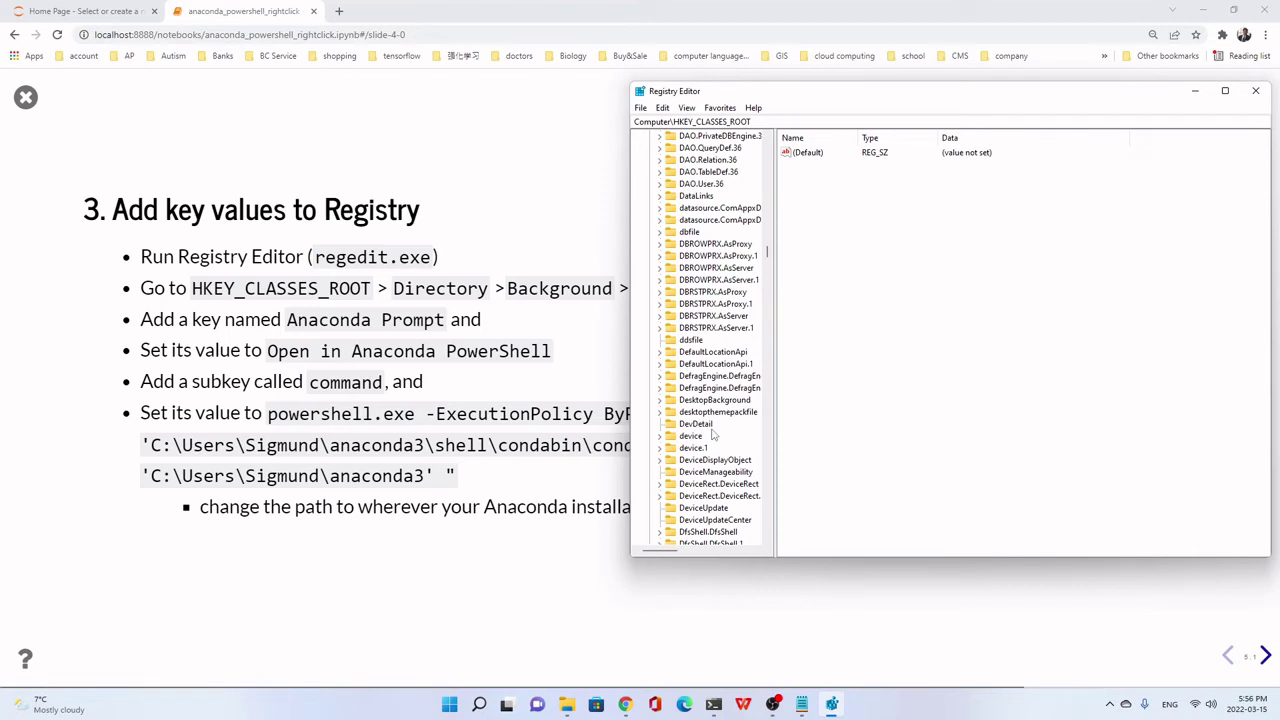
scroll(713, 434, "down", 8)
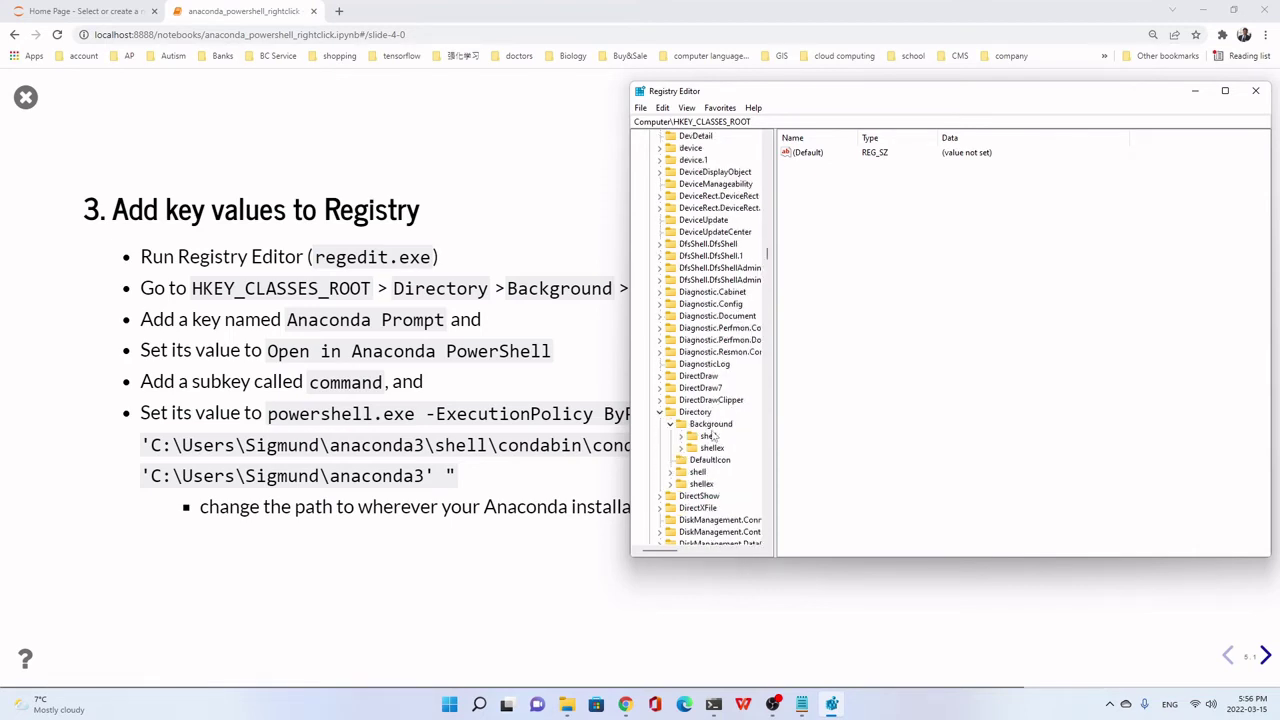
left_click(695, 412)
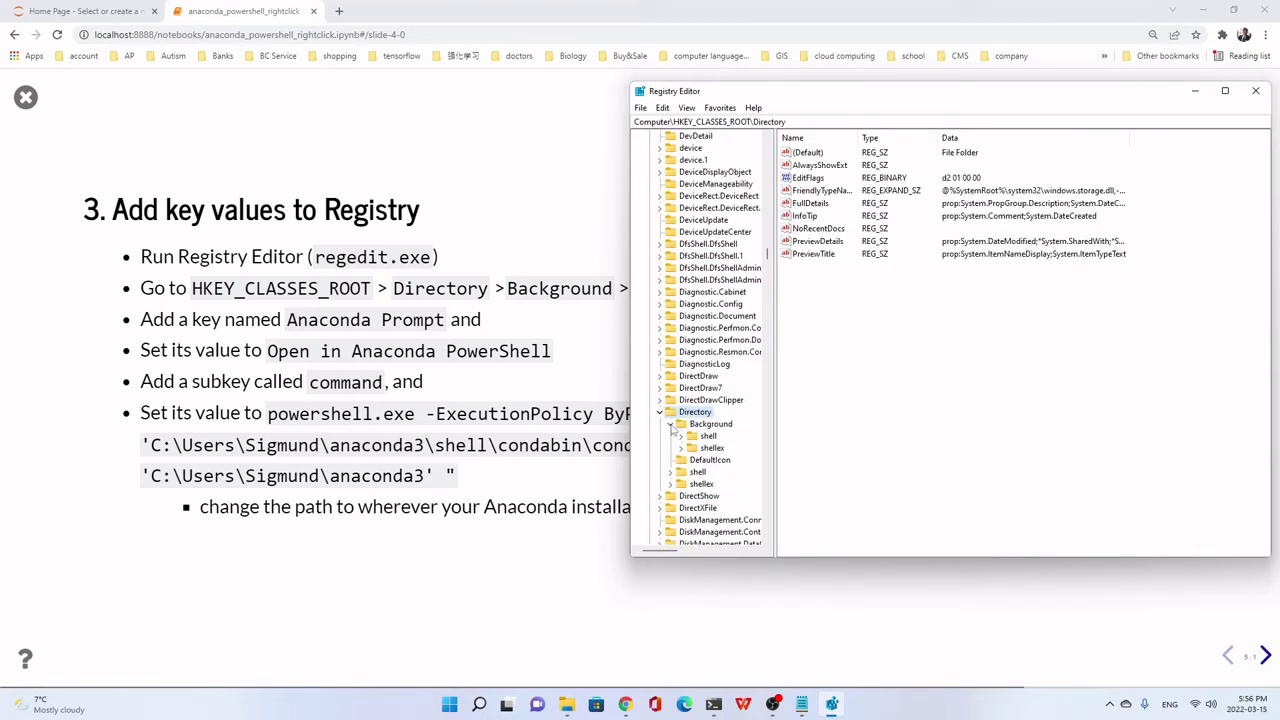
Collapse and re-expand the Directory key, expand its Background subkey, and select the shell key inside it.
left_click(671, 424)
left_click(659, 413)
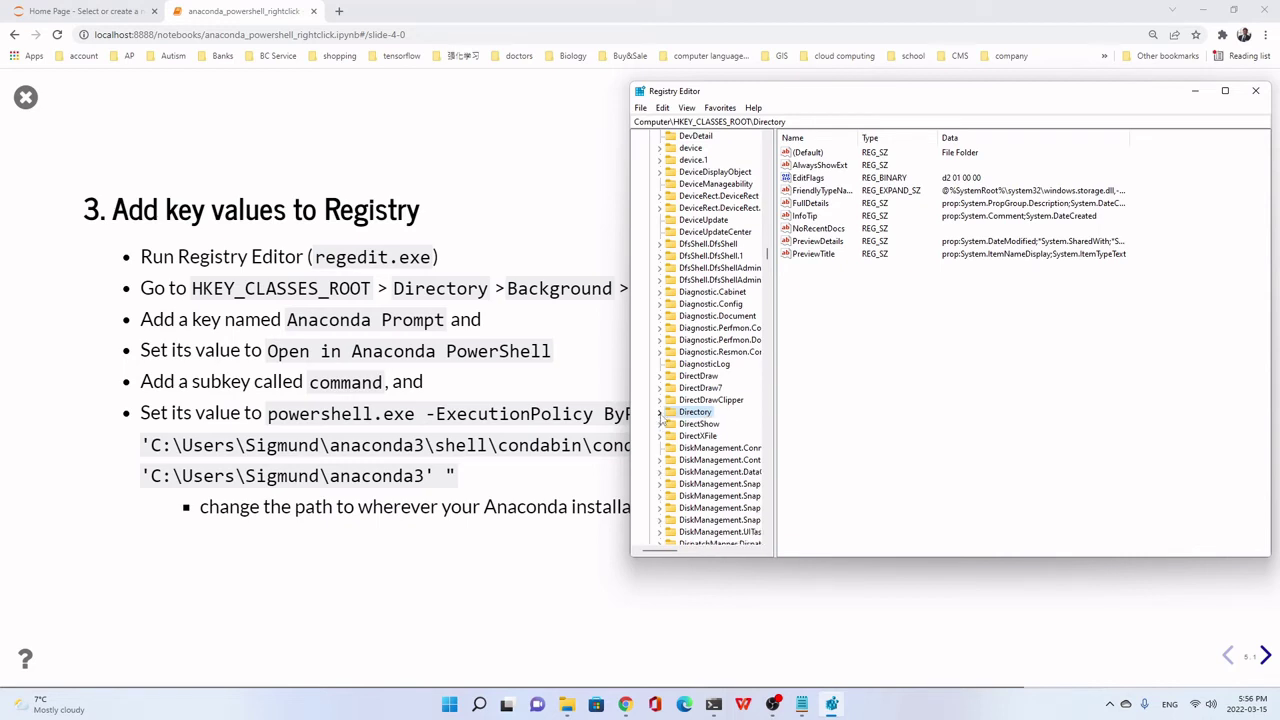
left_click(660, 414)
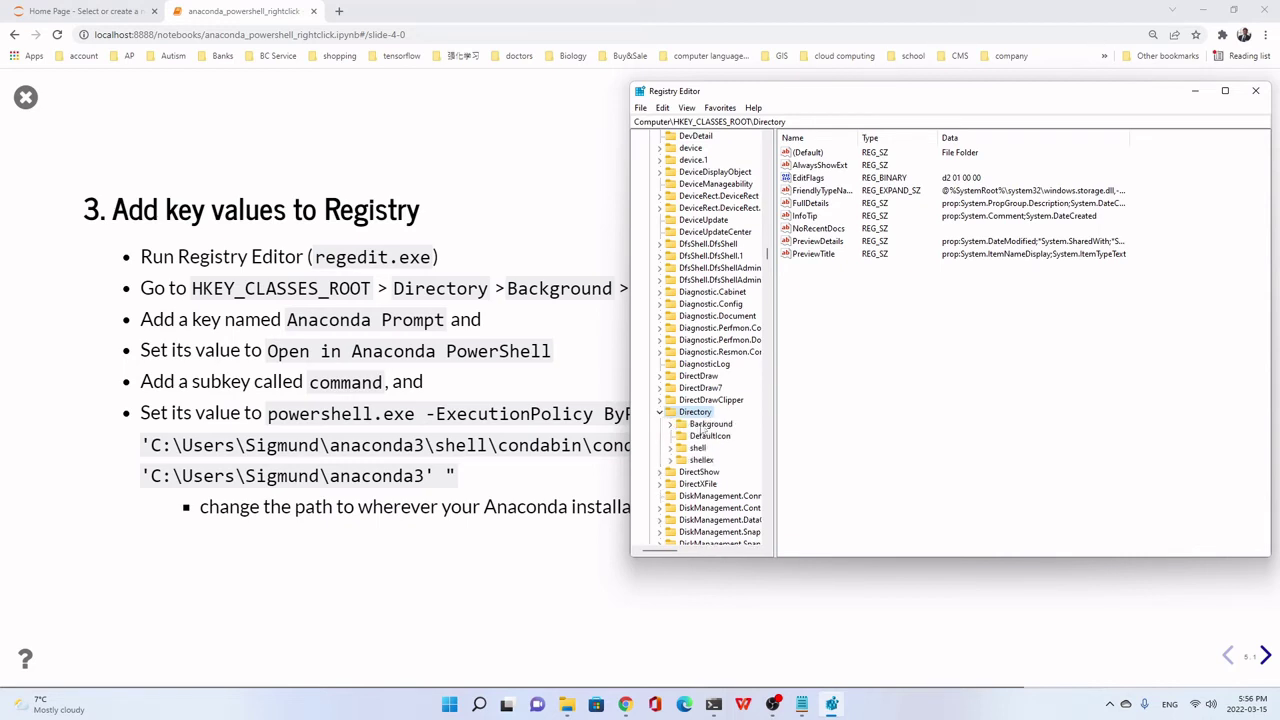
left_click(704, 428)
double_click(690, 428)
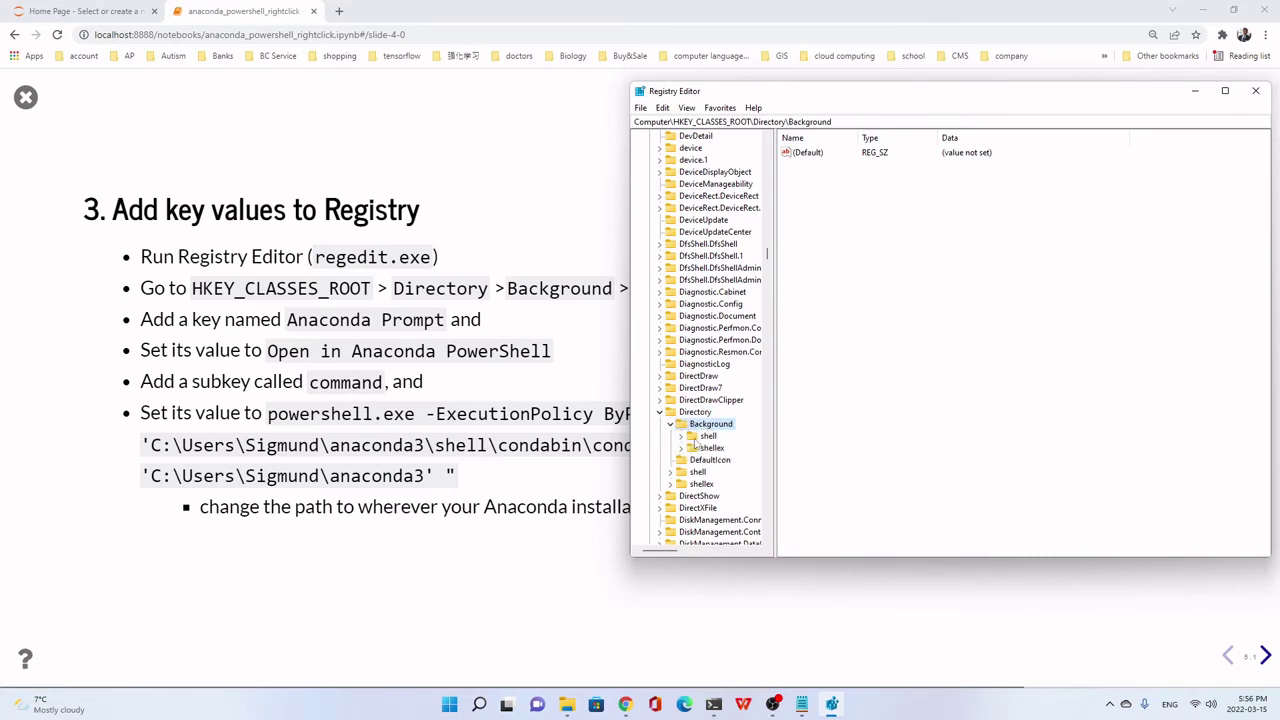
left_click(693, 440)
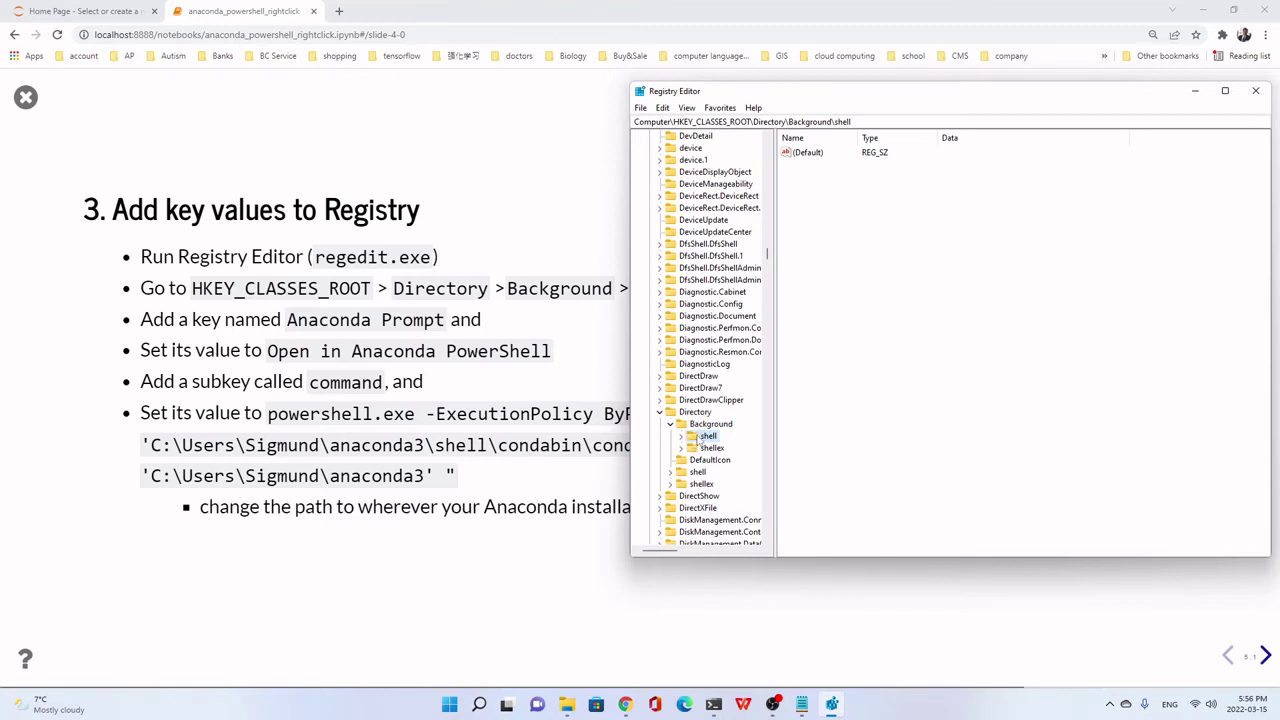
Create a new key named "Anaconda PowerShell" under Directory\Background\shell.
right_click(698, 440)
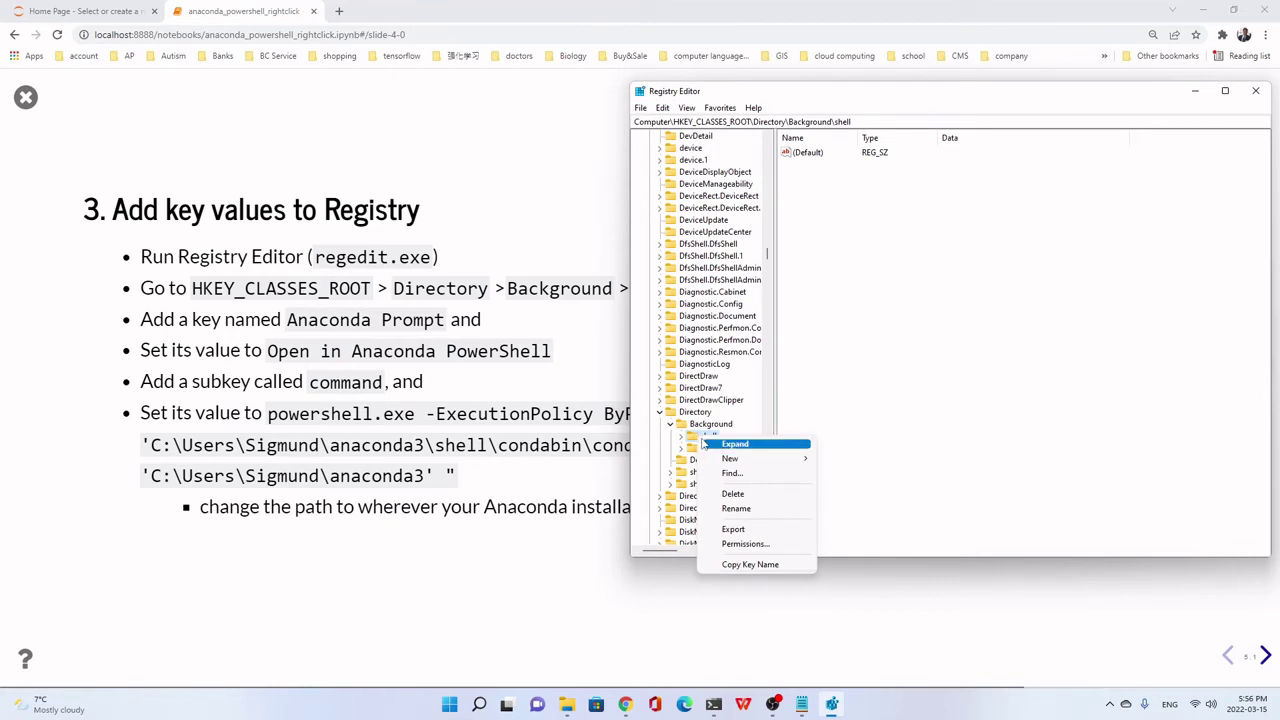
mouse_move(723, 462)
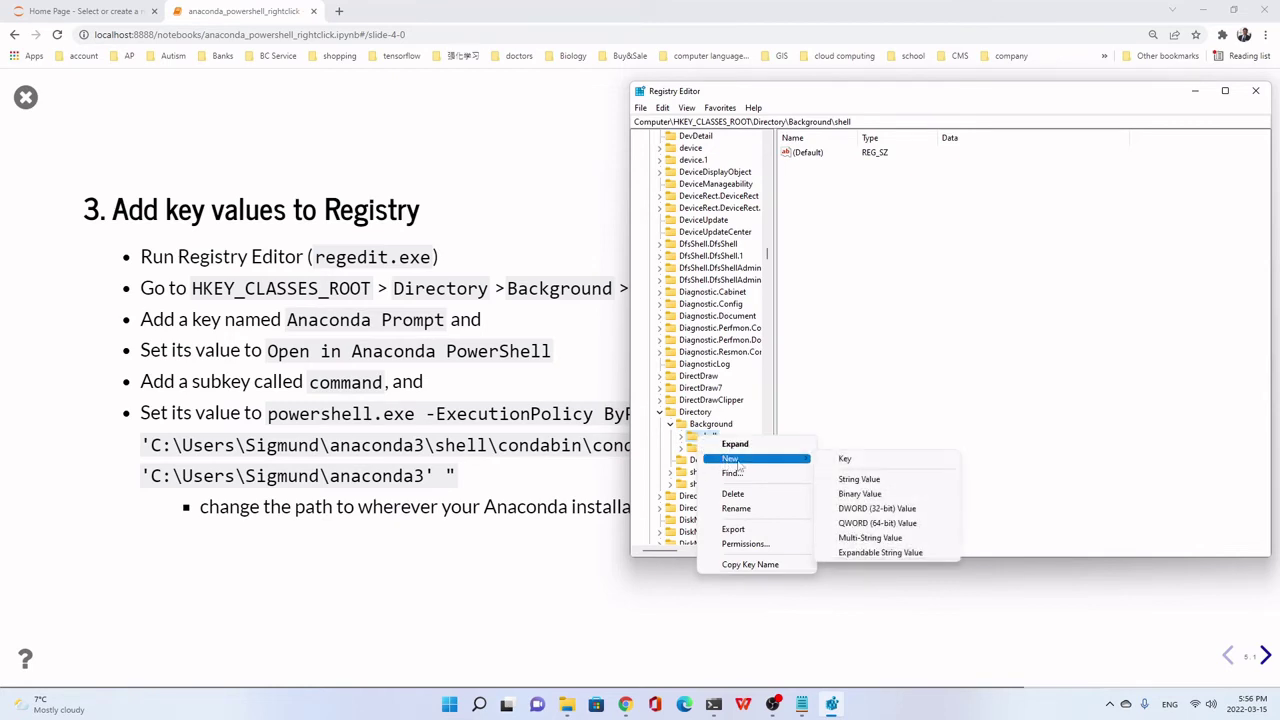
left_click(855, 462)
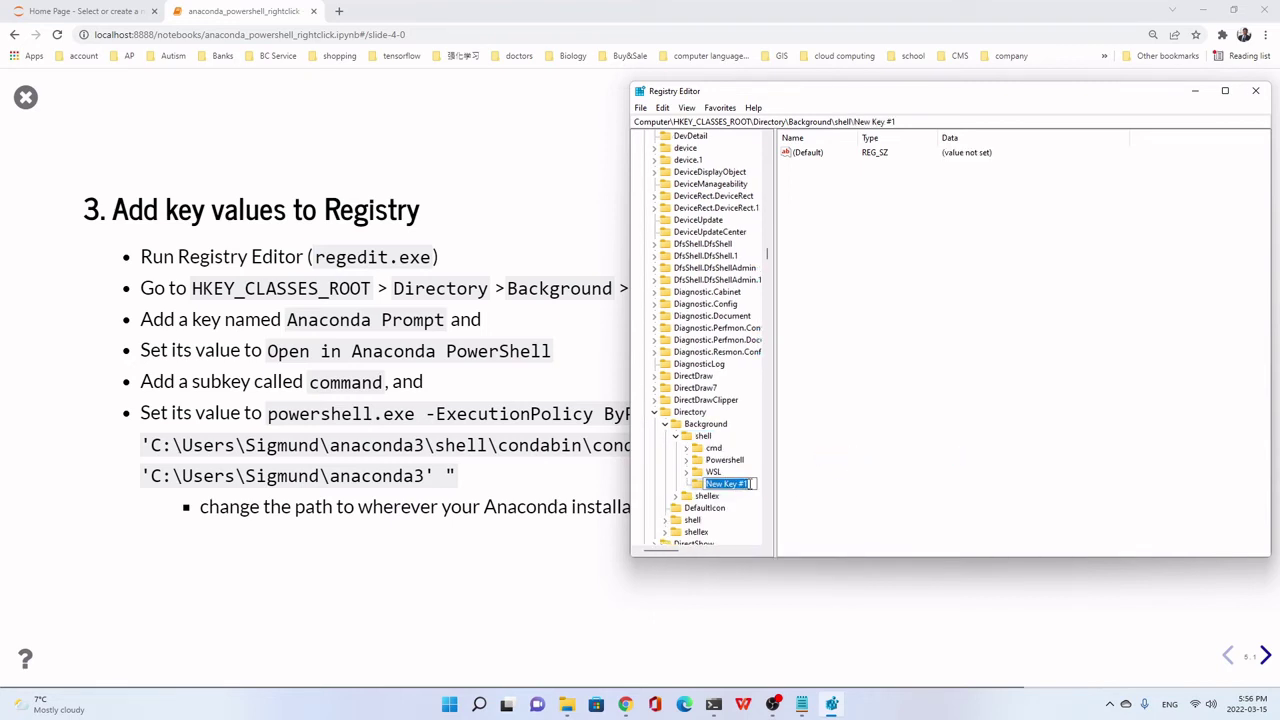
type("A")
type("n")
type("aconda")
type(" Power")
key("BackSpace")
type("rShe")
type("ll")
key("Return")
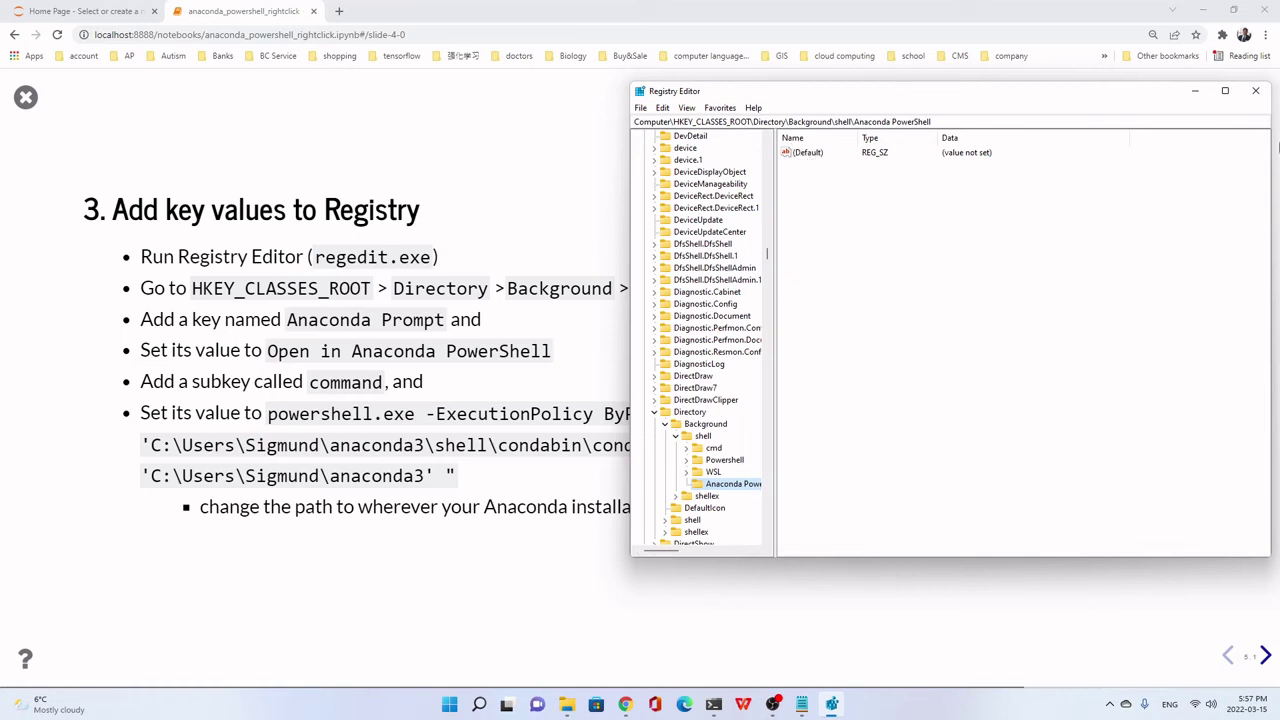
Set the Anaconda PowerShell key's (Default) value to "Open in Anaconda PowerShell", copying the text from the browser slide.
double_click(790, 153)
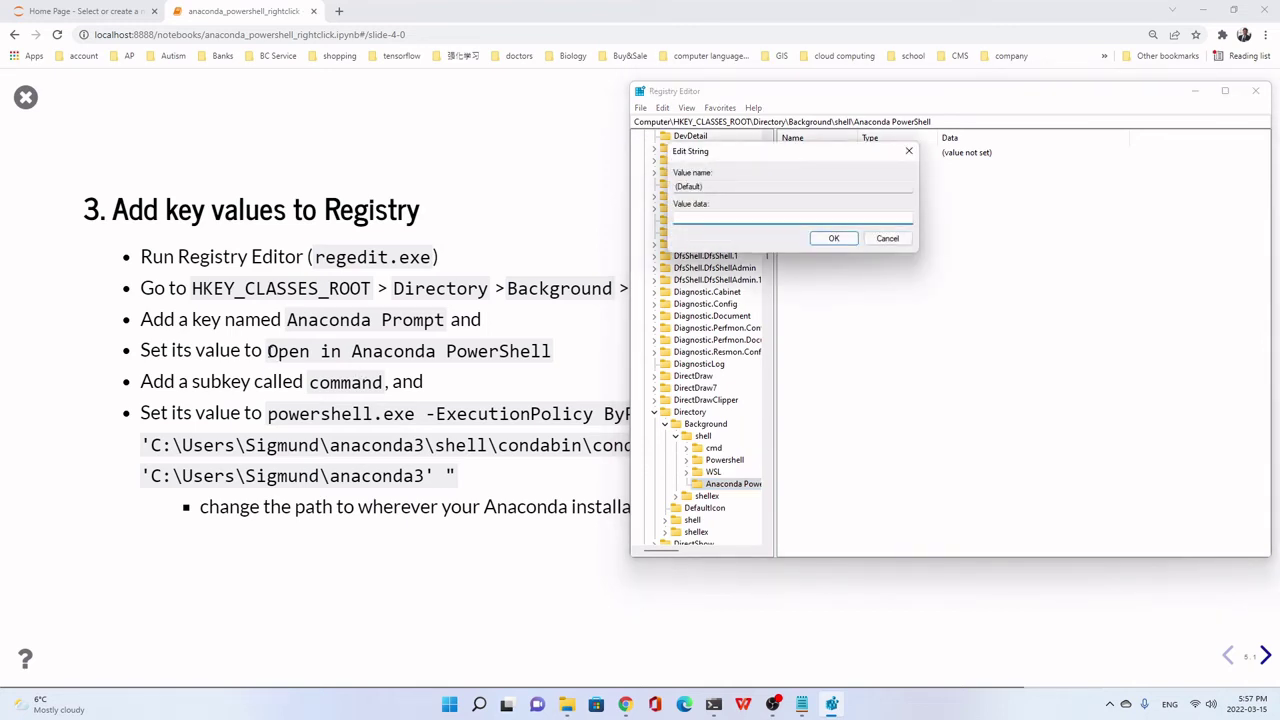
left_click_drag(267, 351, 553, 358)
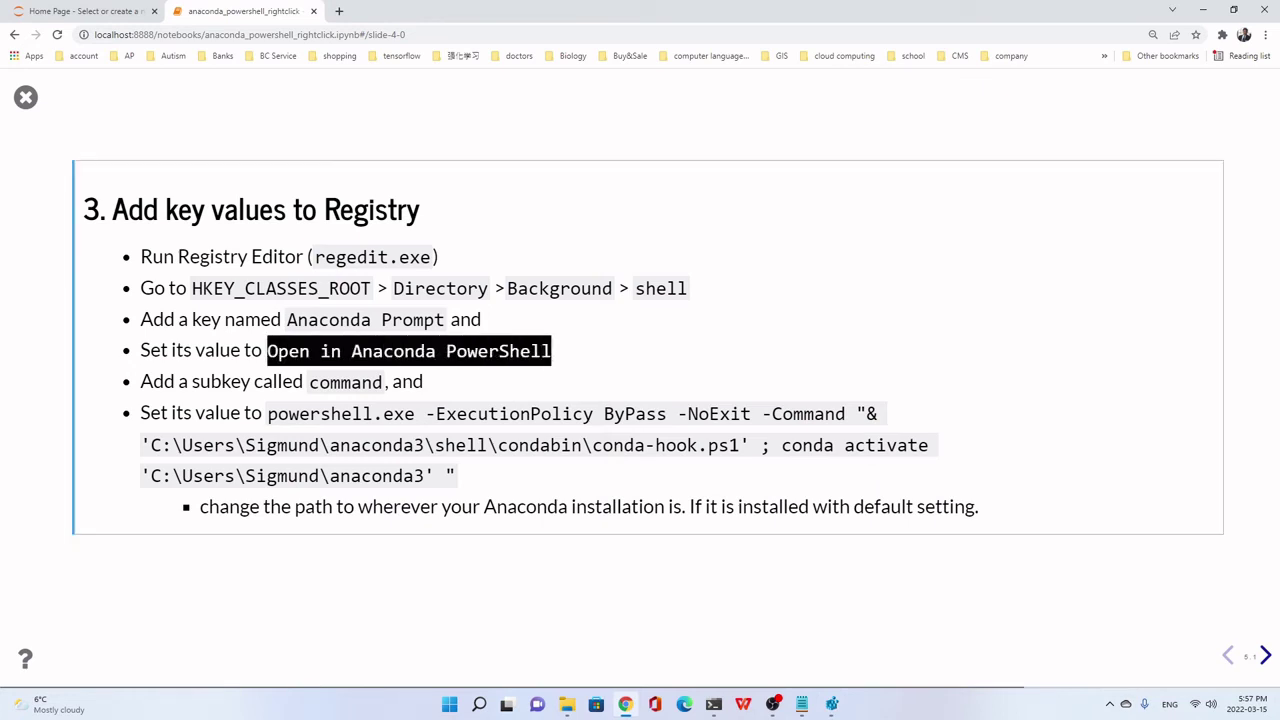
right_click(515, 354)
left_click(545, 366)
left_click(269, 352)
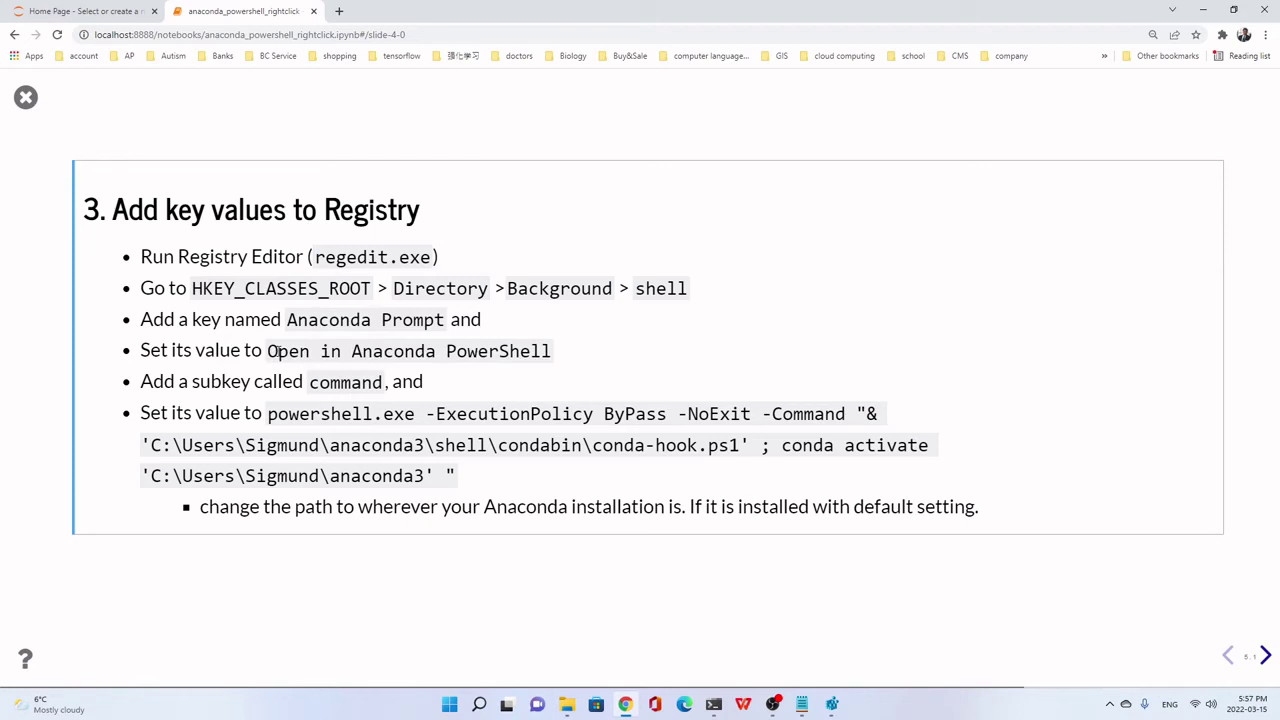
left_click(831, 704)
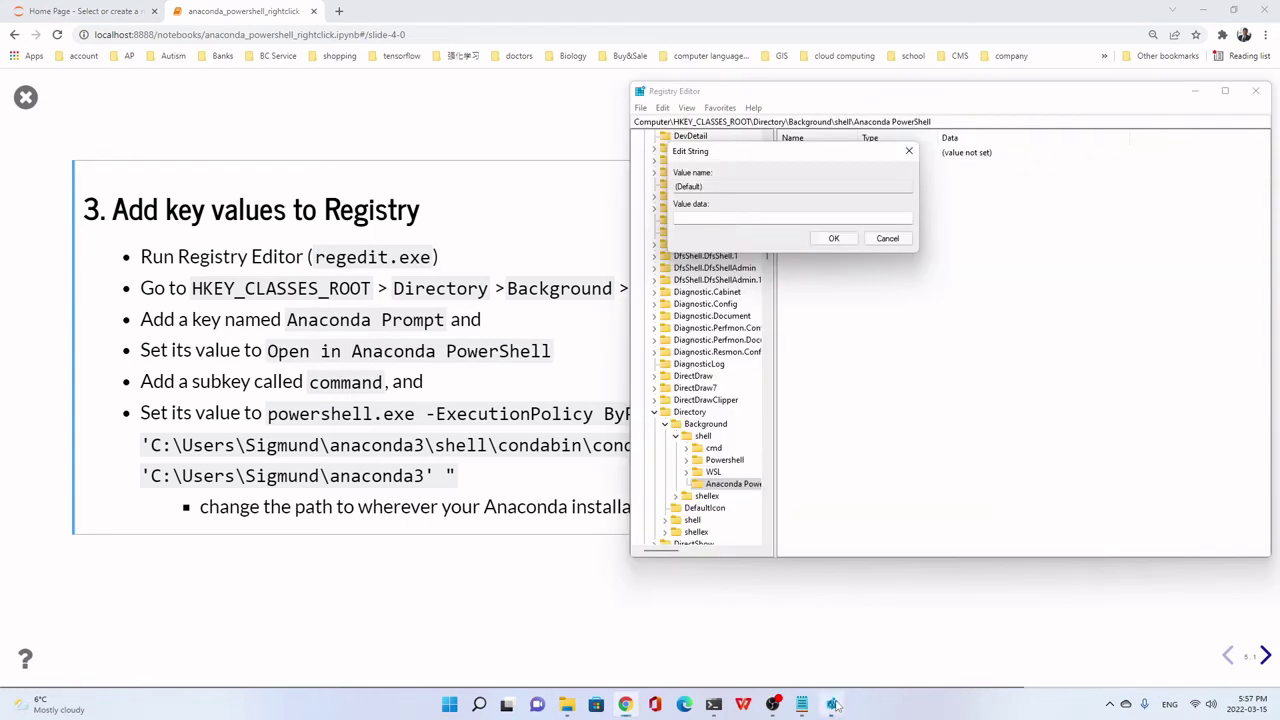
right_click(696, 217)
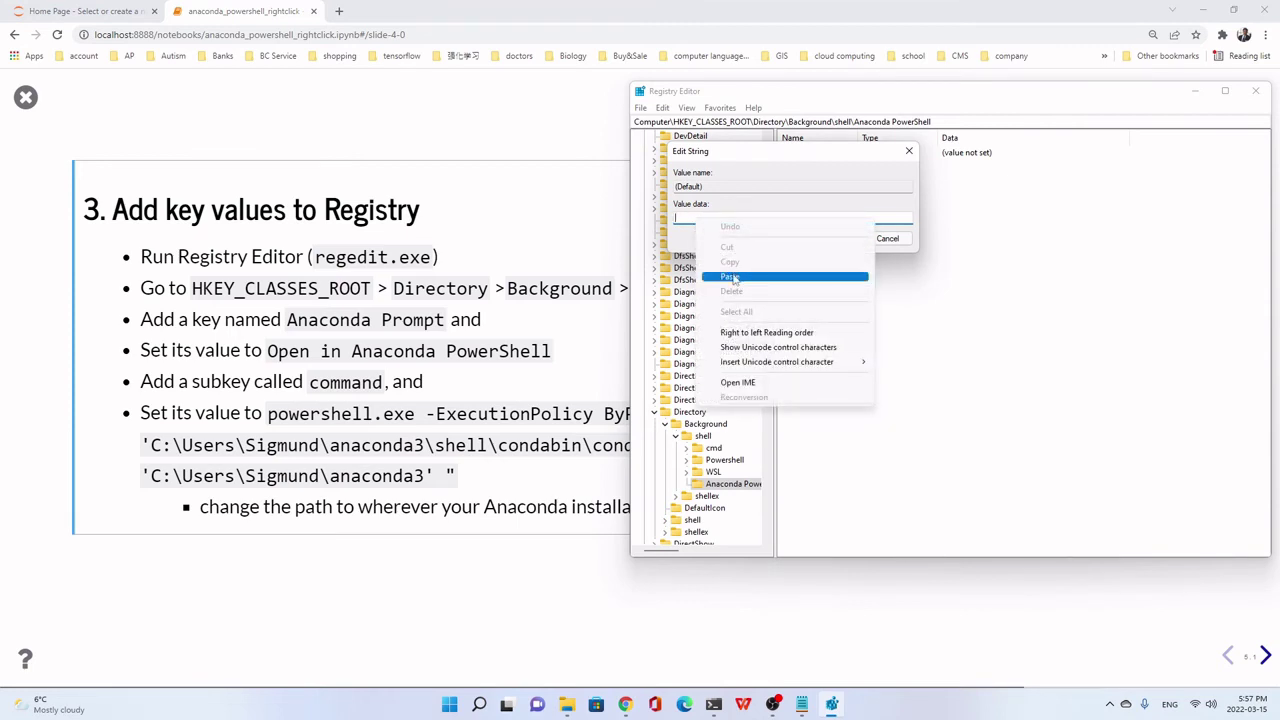
left_click(732, 278)
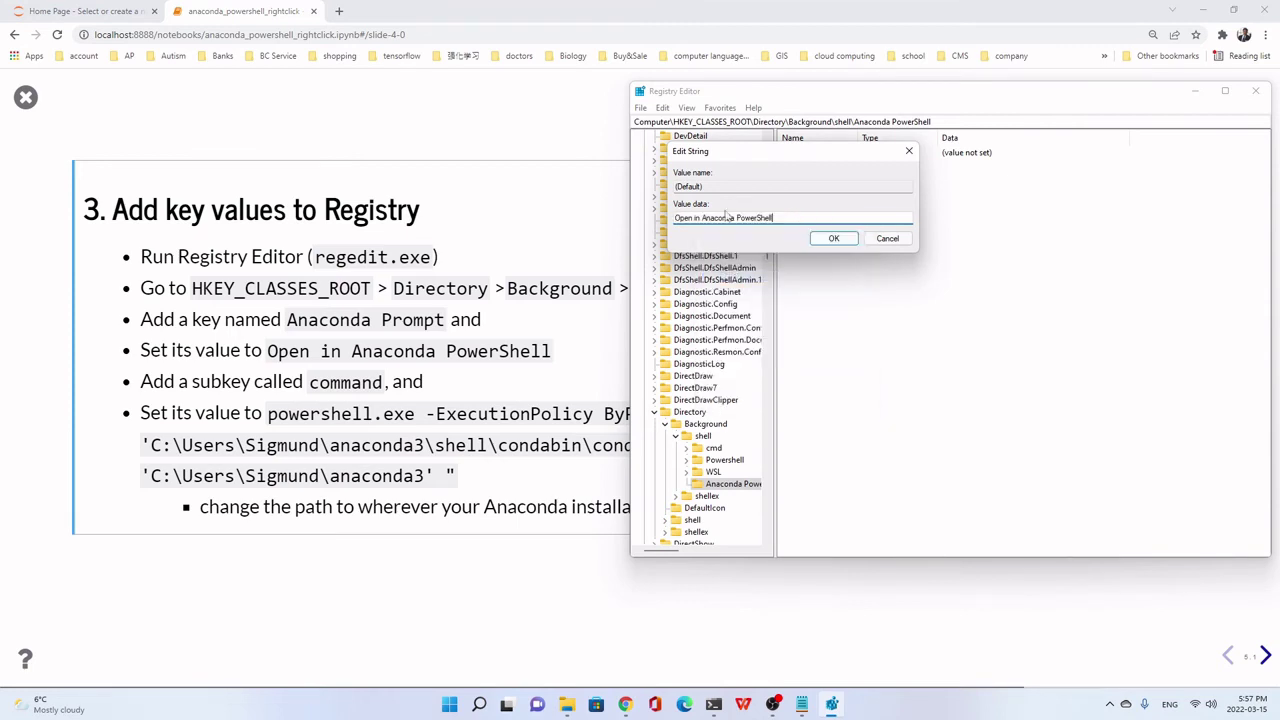
left_click(836, 239)
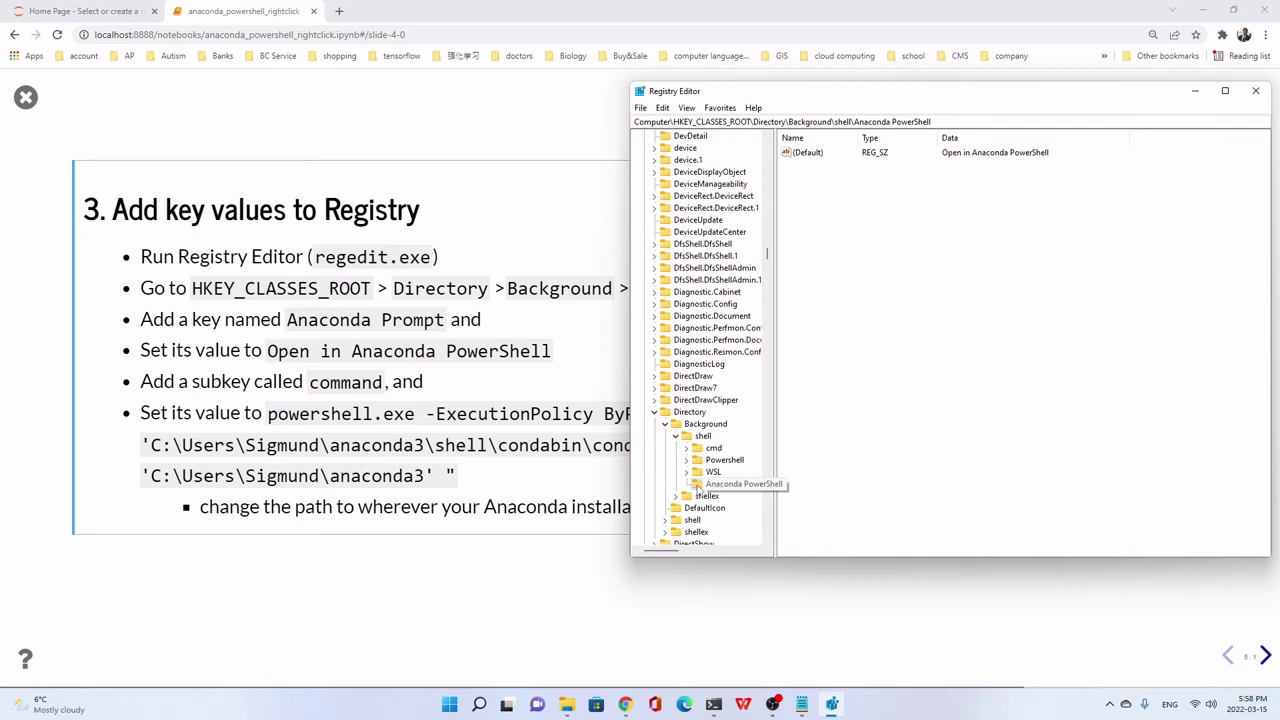
Create a subkey named "Command" under the Anaconda PowerShell key.
right_click(697, 487)
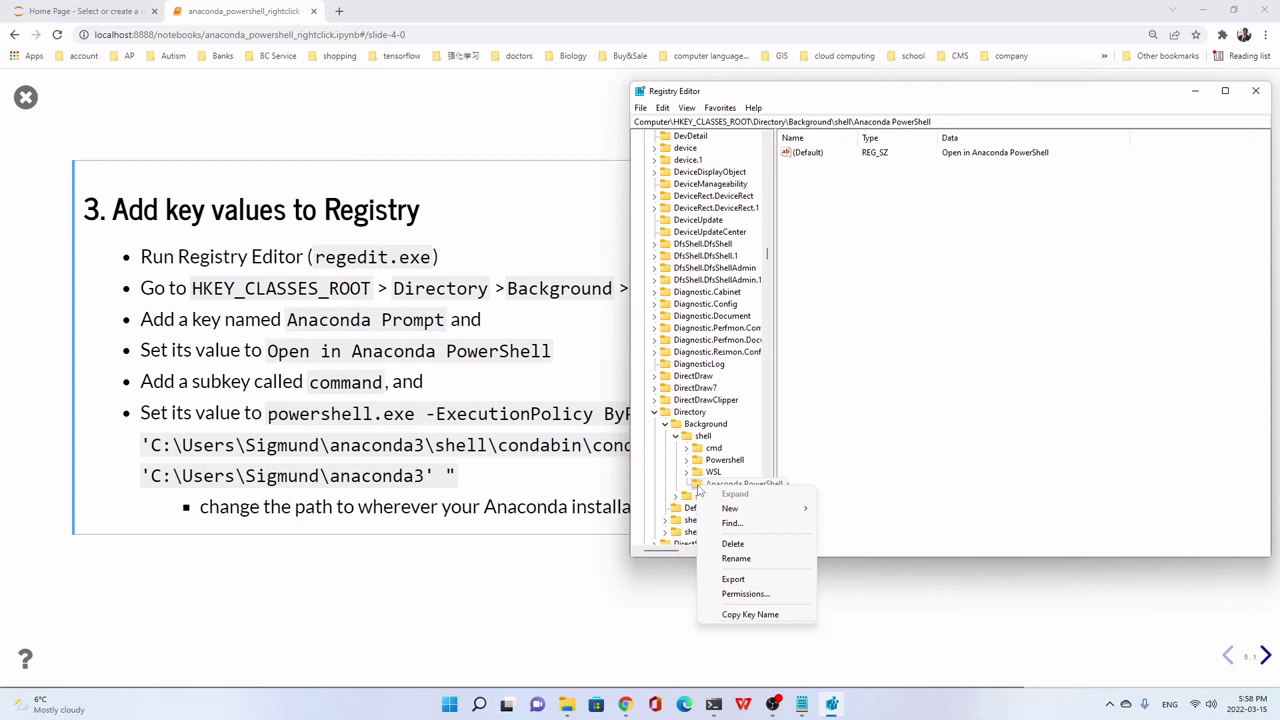
mouse_move(737, 515)
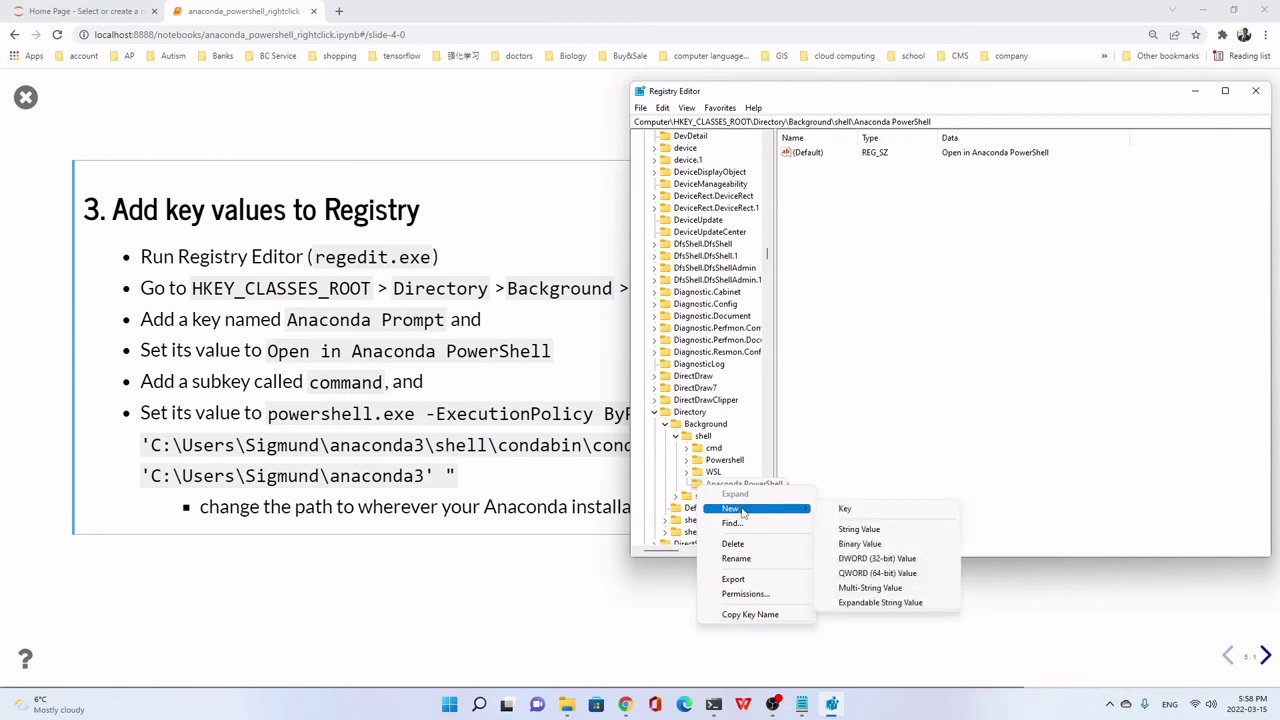
left_click(852, 512)
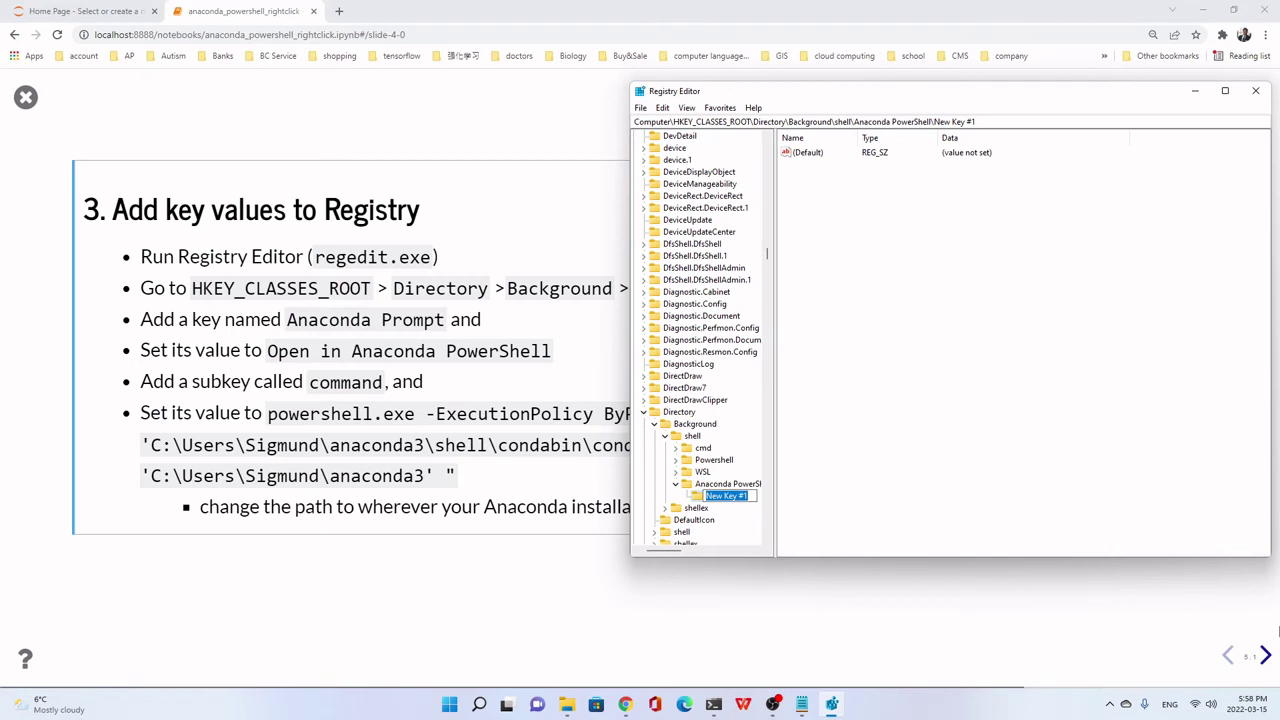
type("command")
key("Return")
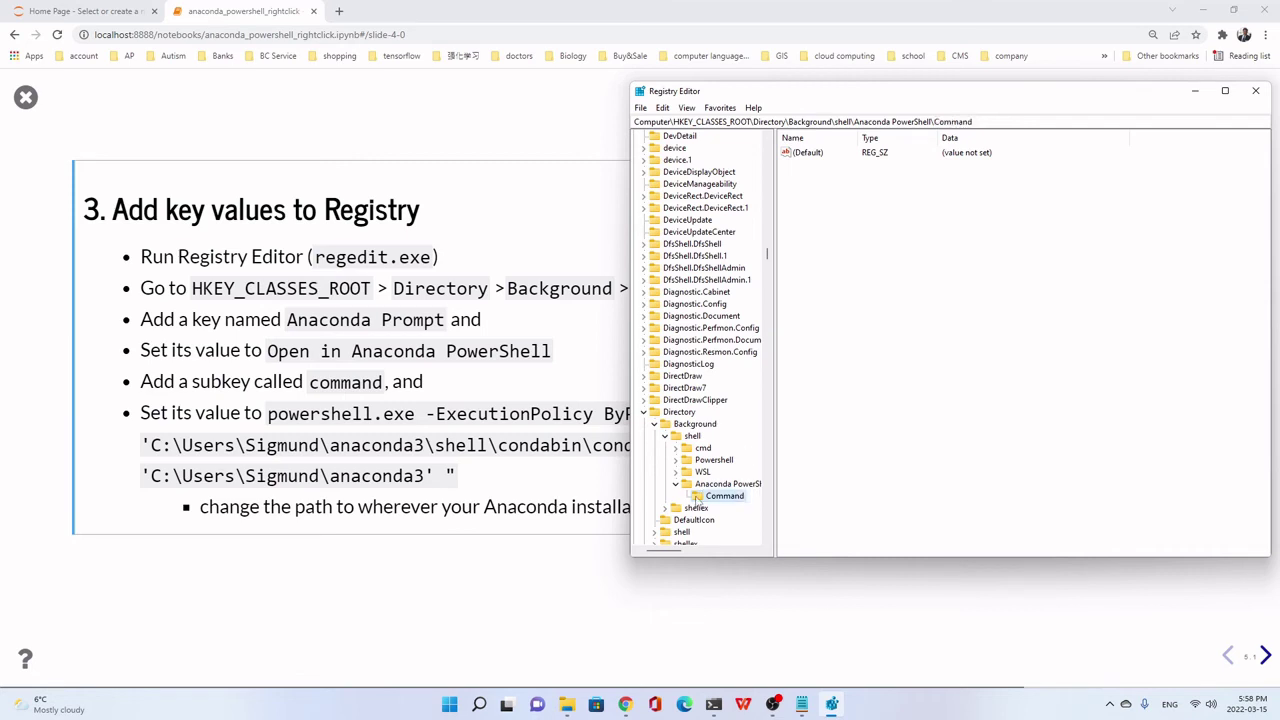
Set the Command key's (Default) value to the "powershell.exe -ExecutionPolicy ByPass -NoExit -Command ..." launch line copied from the Notepad document.
left_click(806, 158)
double_click(806, 157)
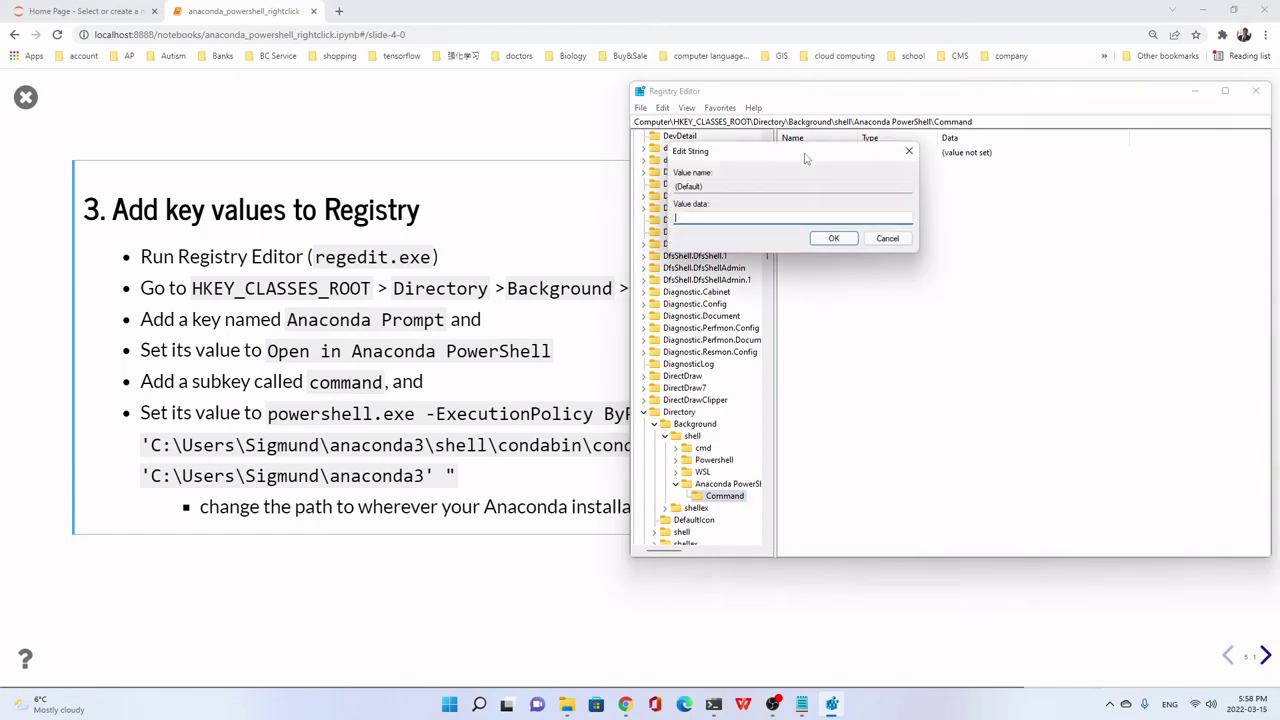
left_click(268, 413)
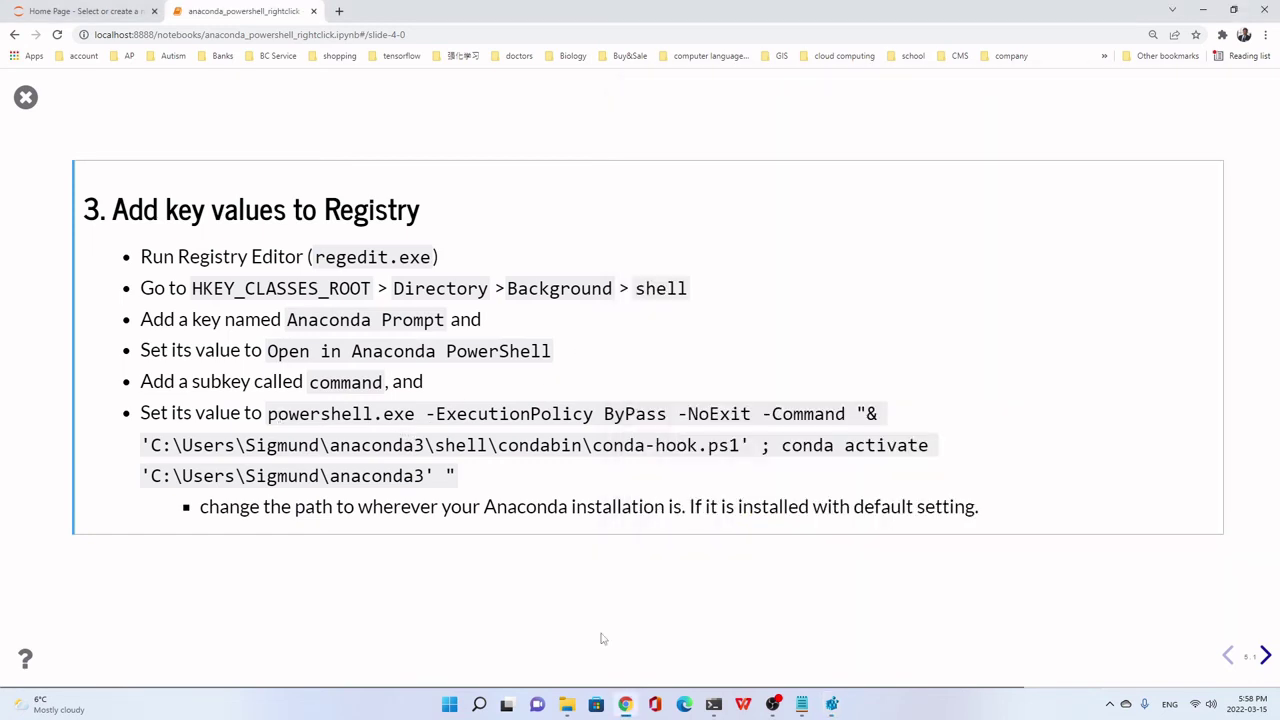
left_click(802, 706)
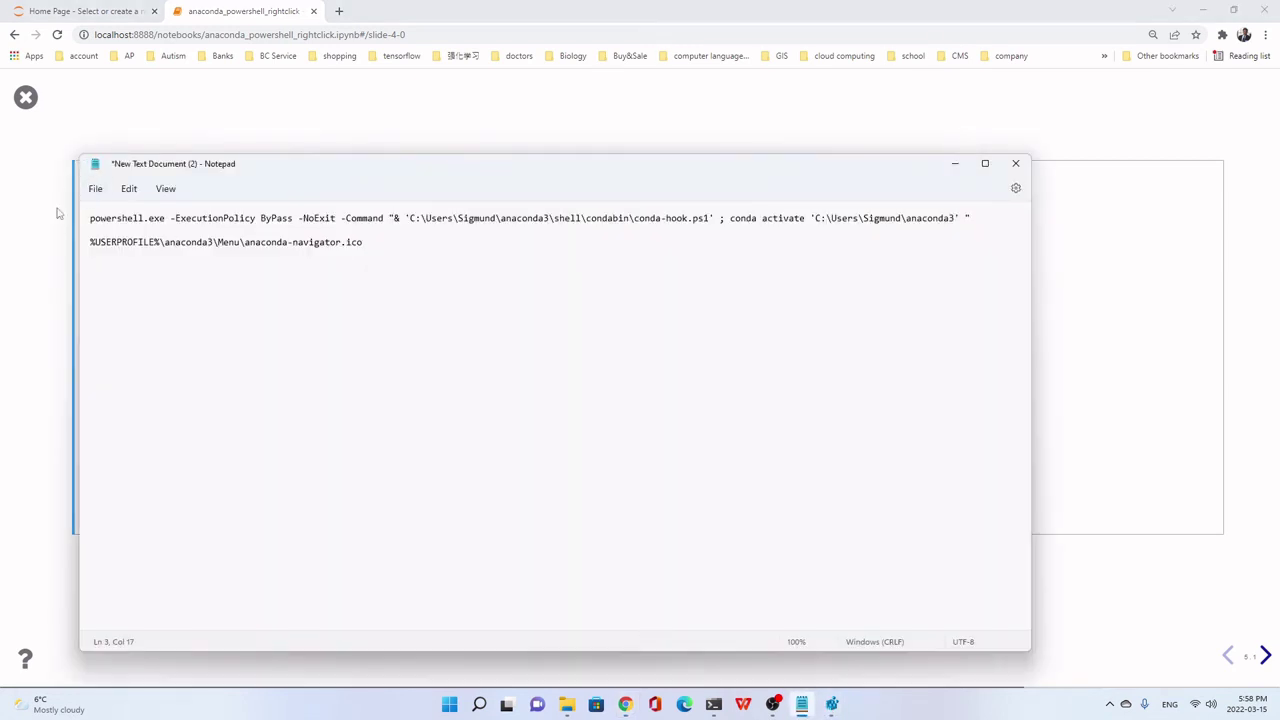
left_click_drag(88, 220, 981, 221)
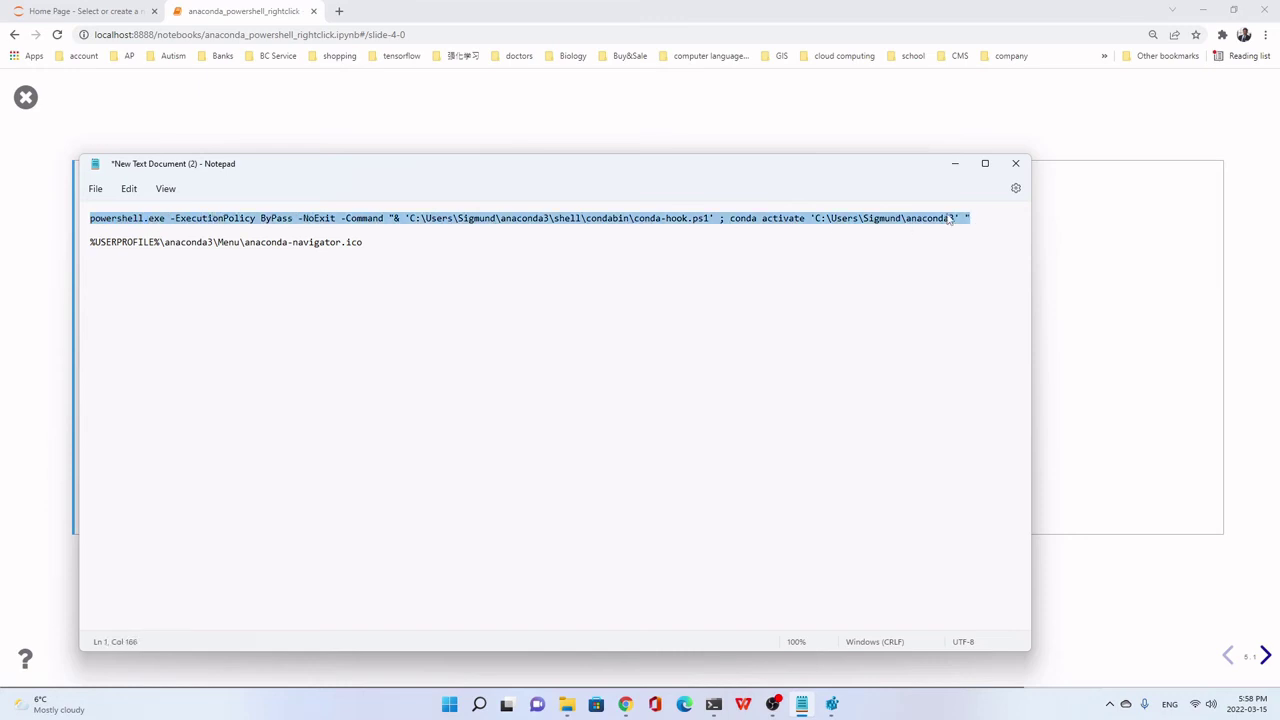
right_click(948, 222)
left_click(985, 284)
left_click(833, 705)
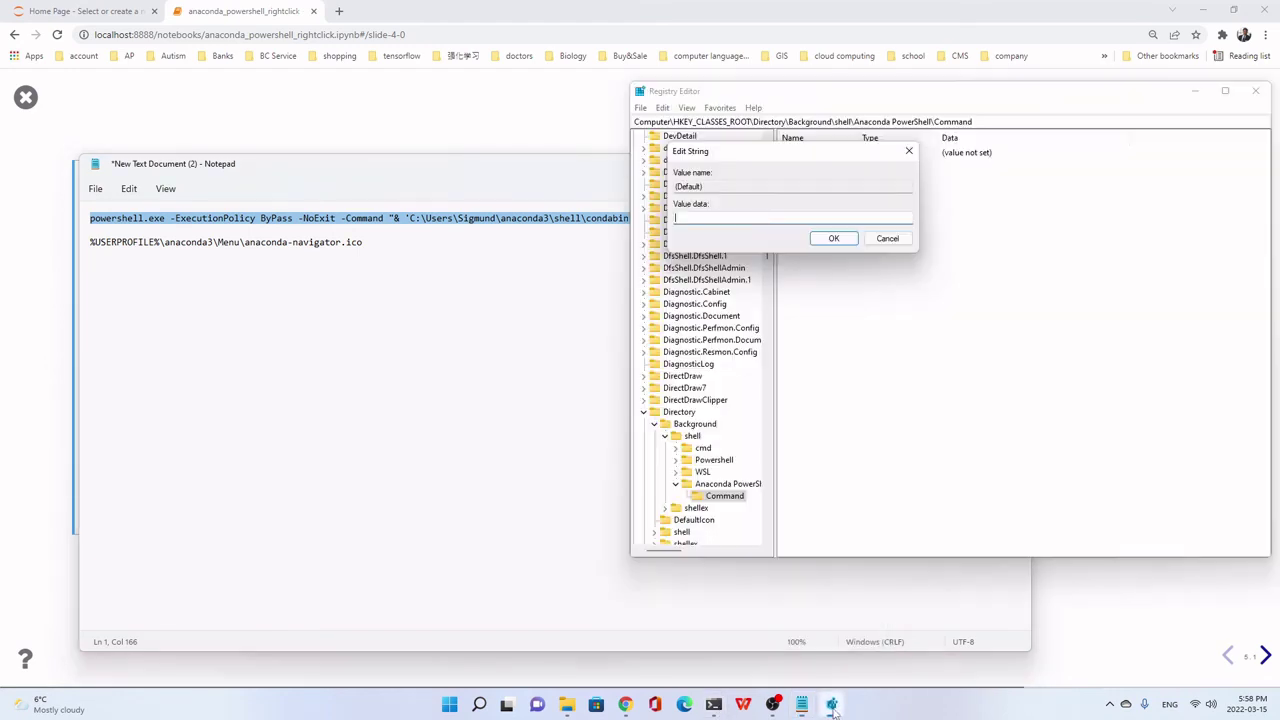
right_click(709, 213)
left_click(828, 274)
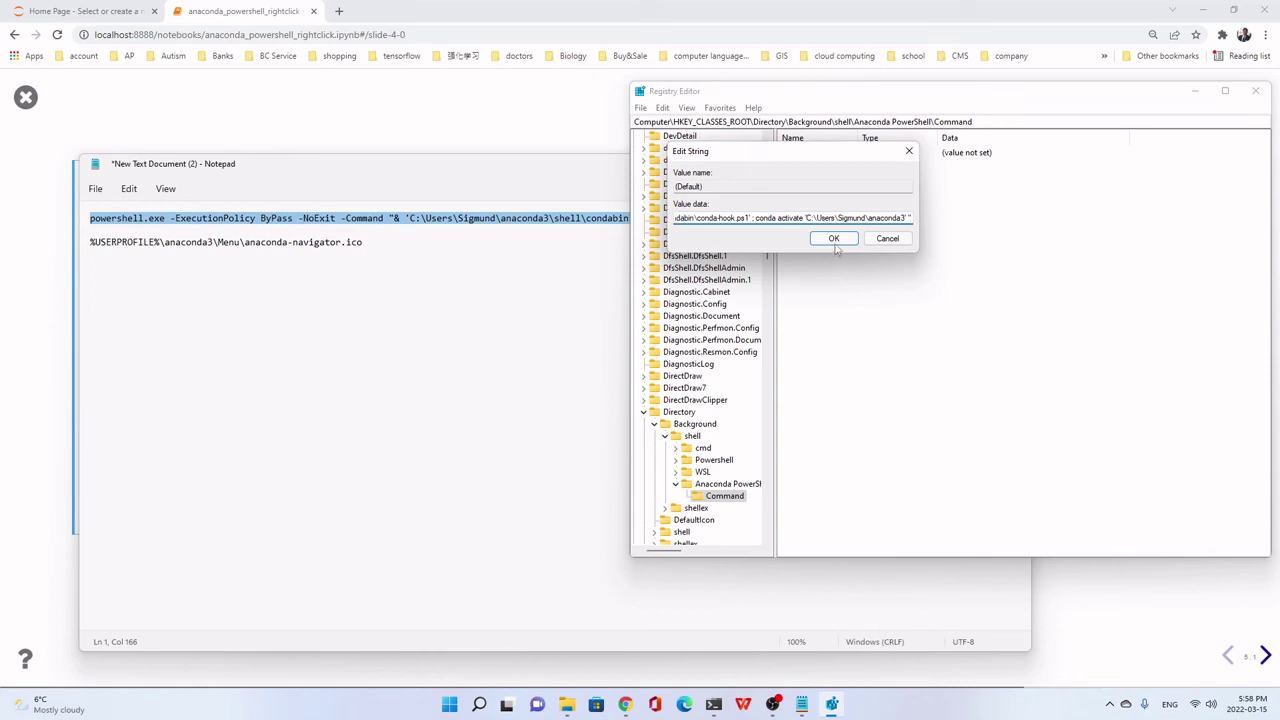
left_click(833, 239)
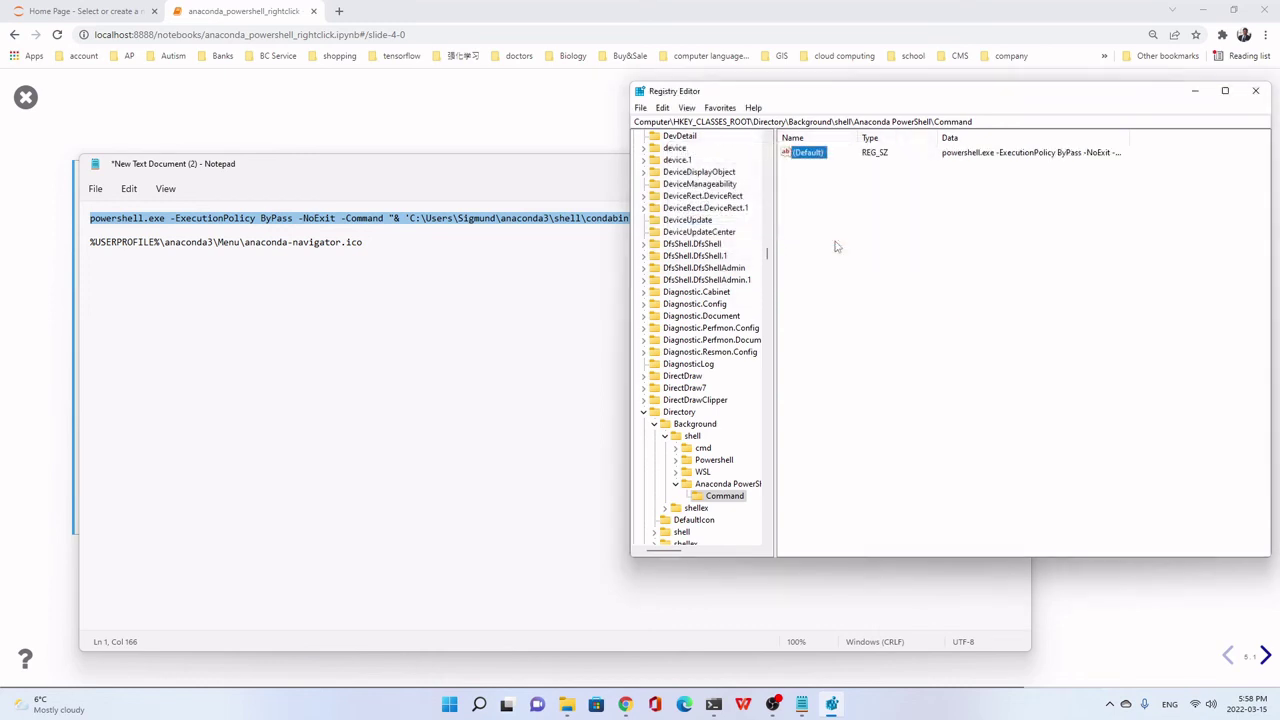
Minimize the browser and check the desktop's full context menu for the "Open in Anaconda PowerShell" entry.
left_click(1204, 9)
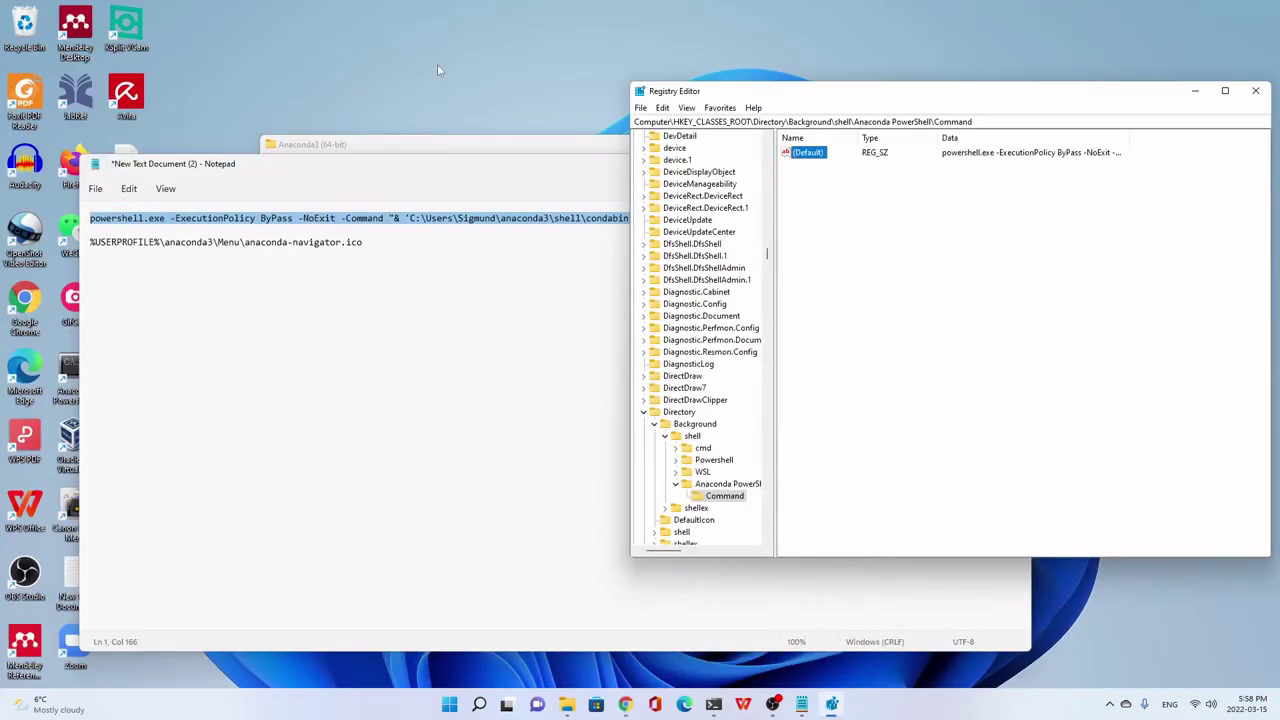
right_click(311, 19)
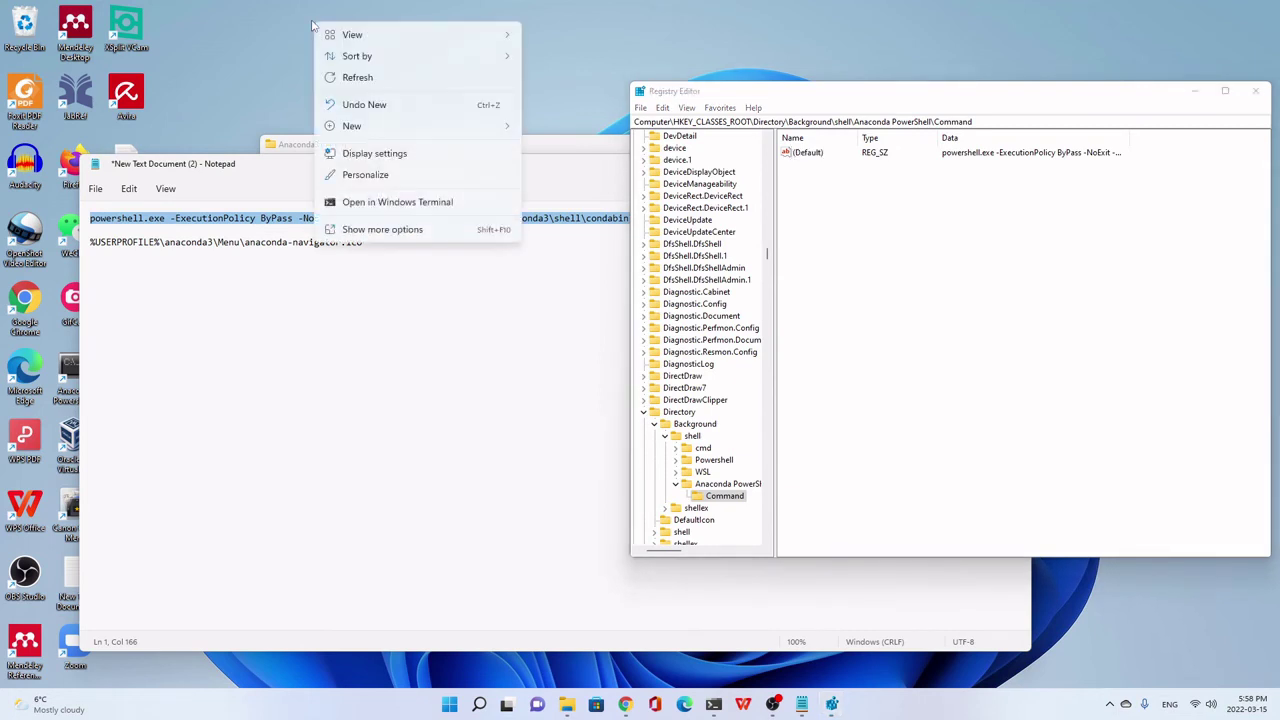
left_click(365, 232)
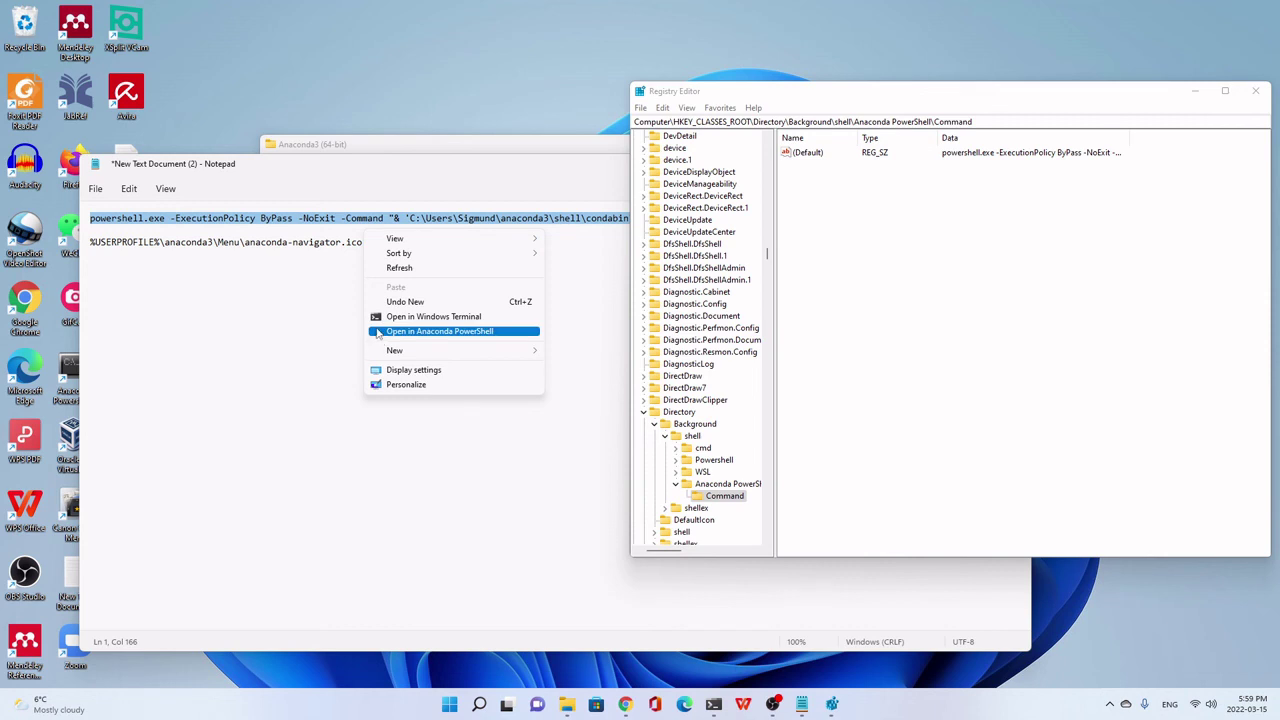
left_click(252, 308)
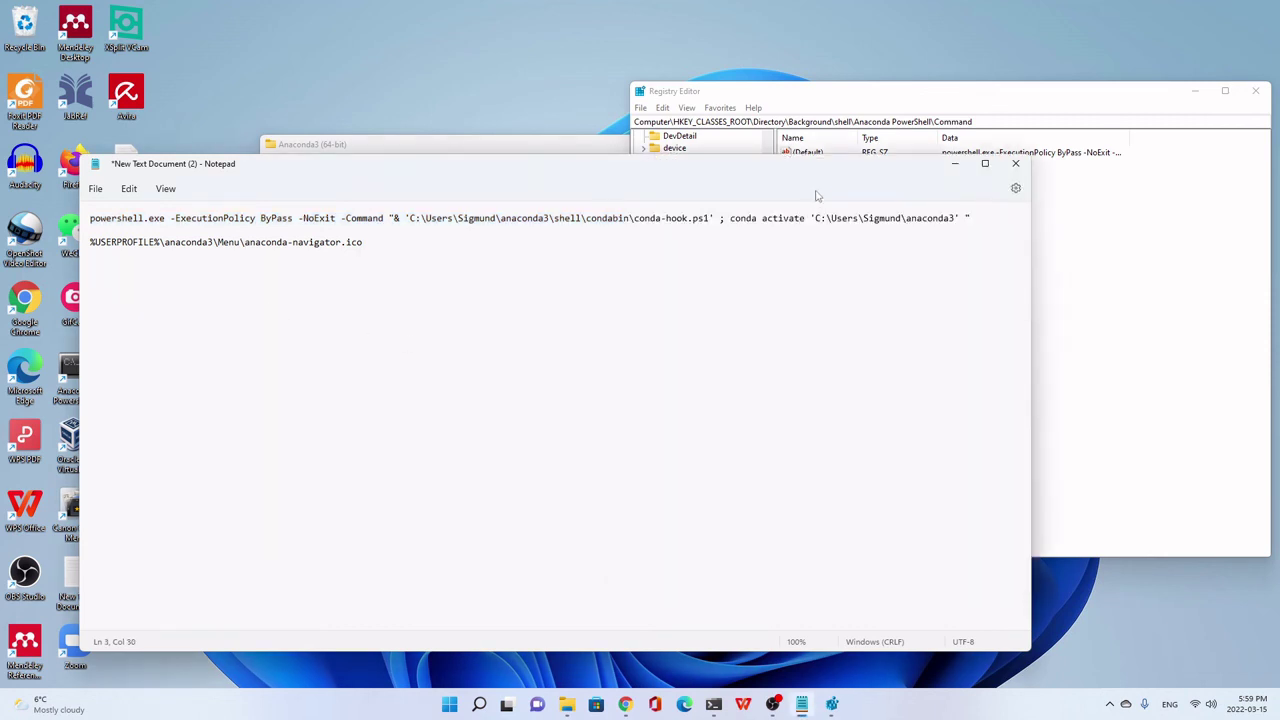
Add a string value named "Icon" to the Anaconda PowerShell key in Registry Editor.
left_click(845, 95)
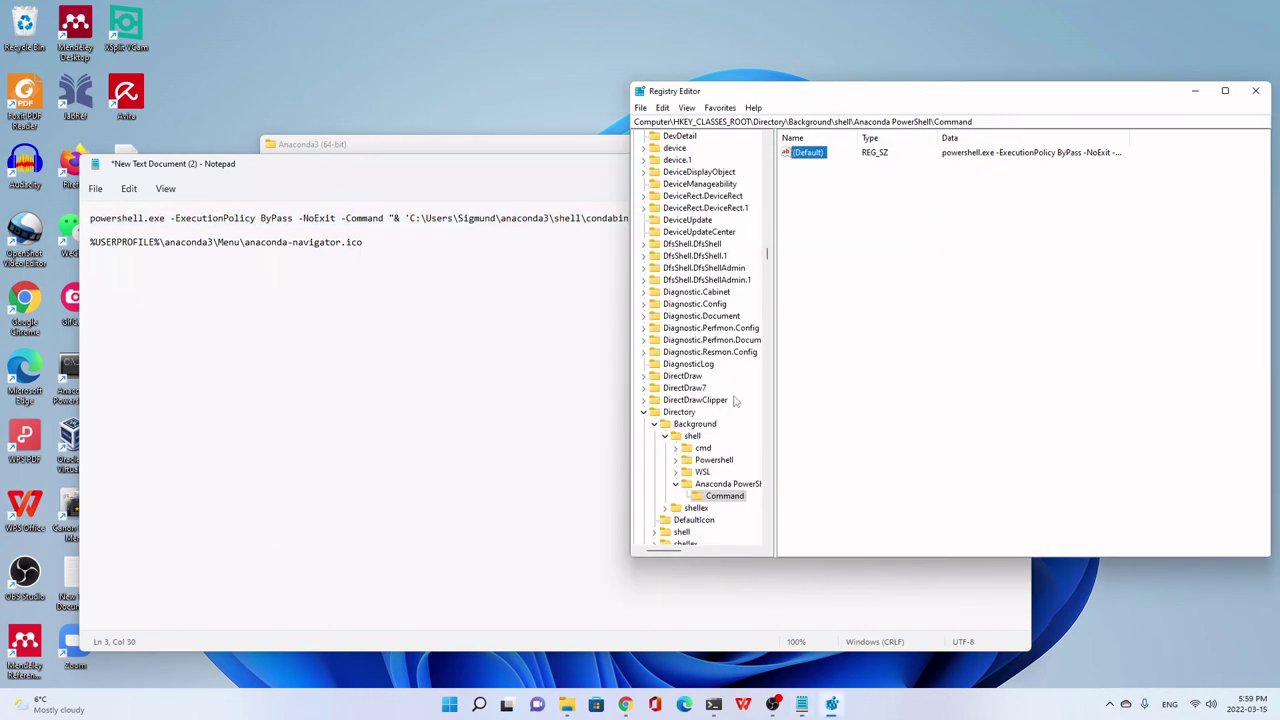
left_click(720, 486)
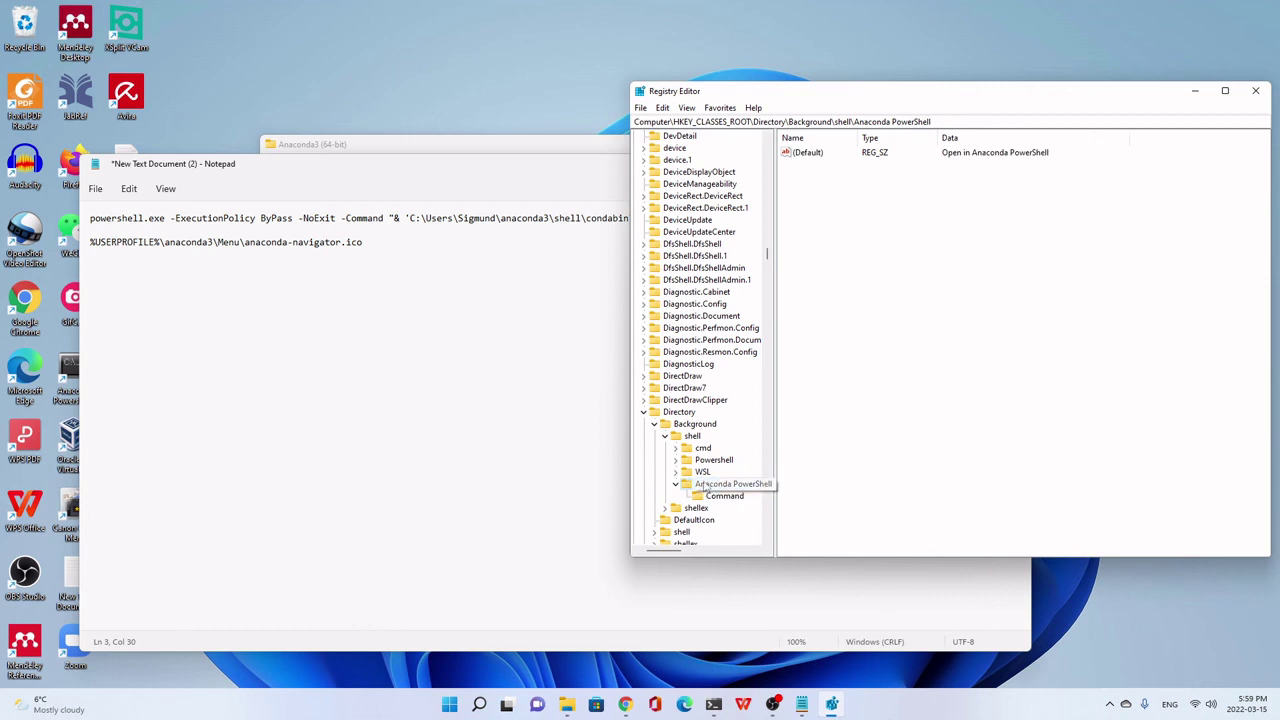
right_click(834, 174)
mouse_move(880, 185)
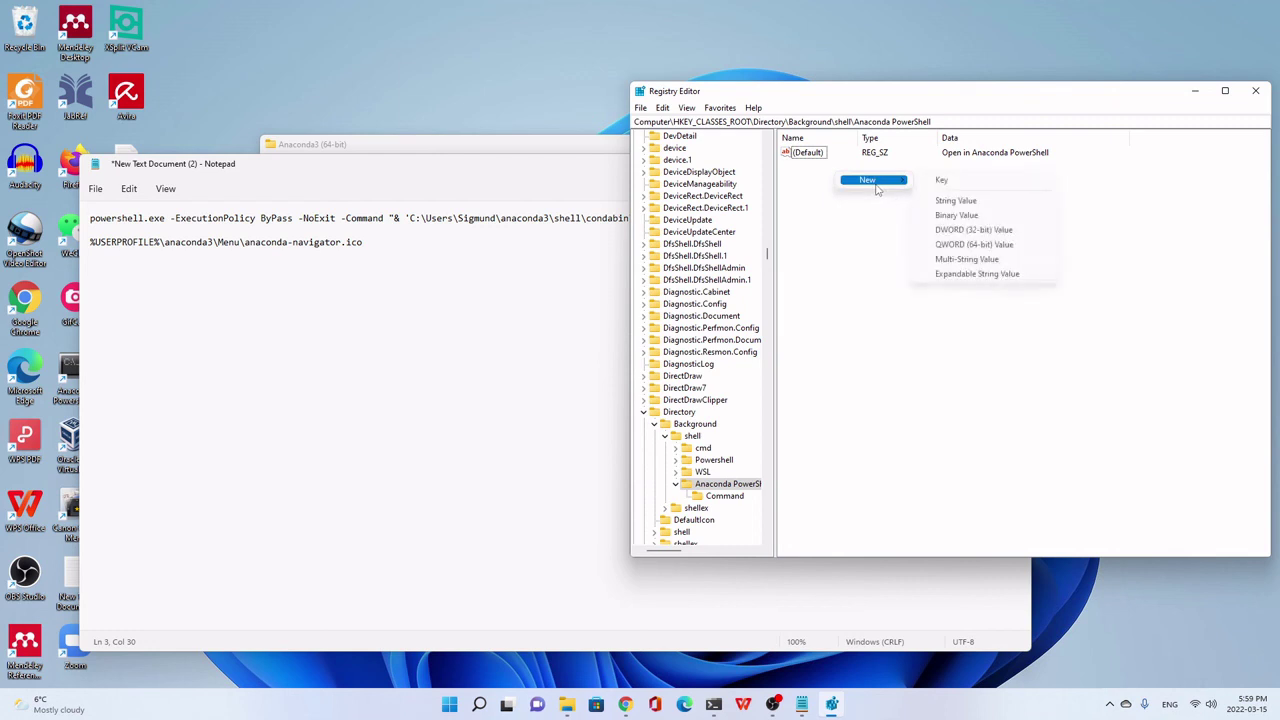
left_click(953, 201)
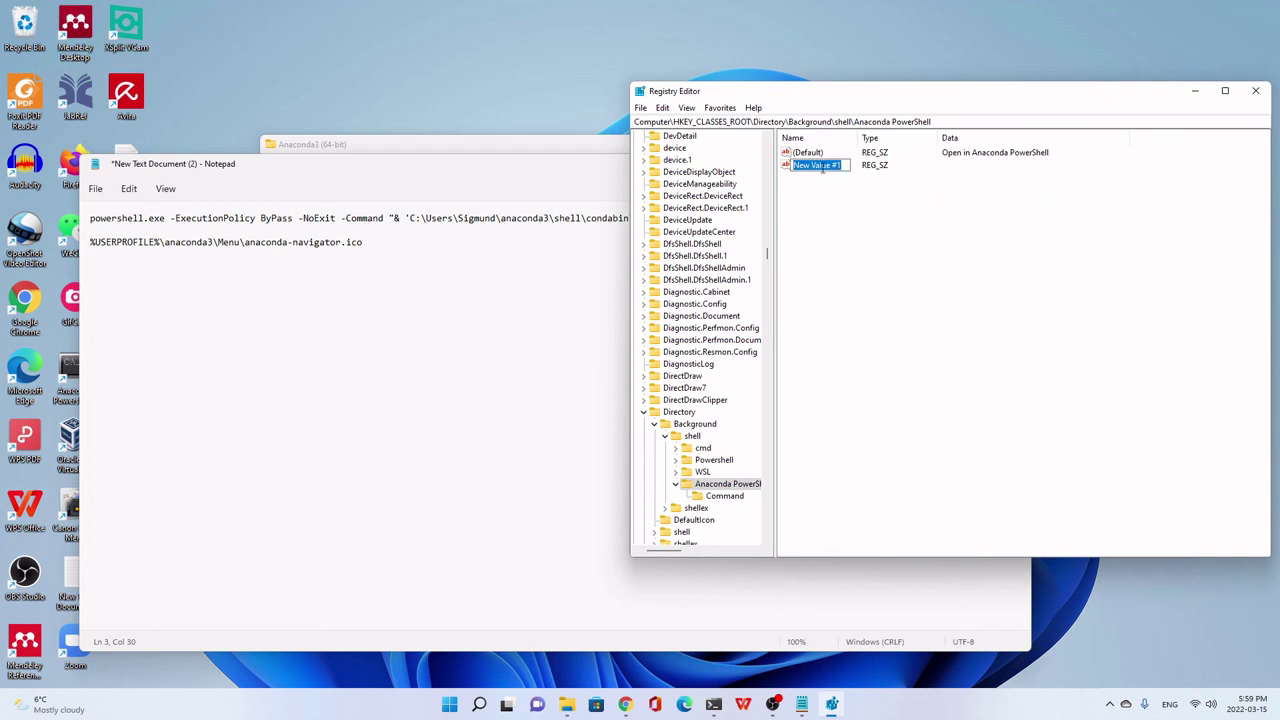
type("Icon")
key("Return")
Set the Icon value's data to %USERPROFILE%\anaconda3\Menu\anaconda-navigator.ico, copied from the Notepad document.
double_click(800, 166)
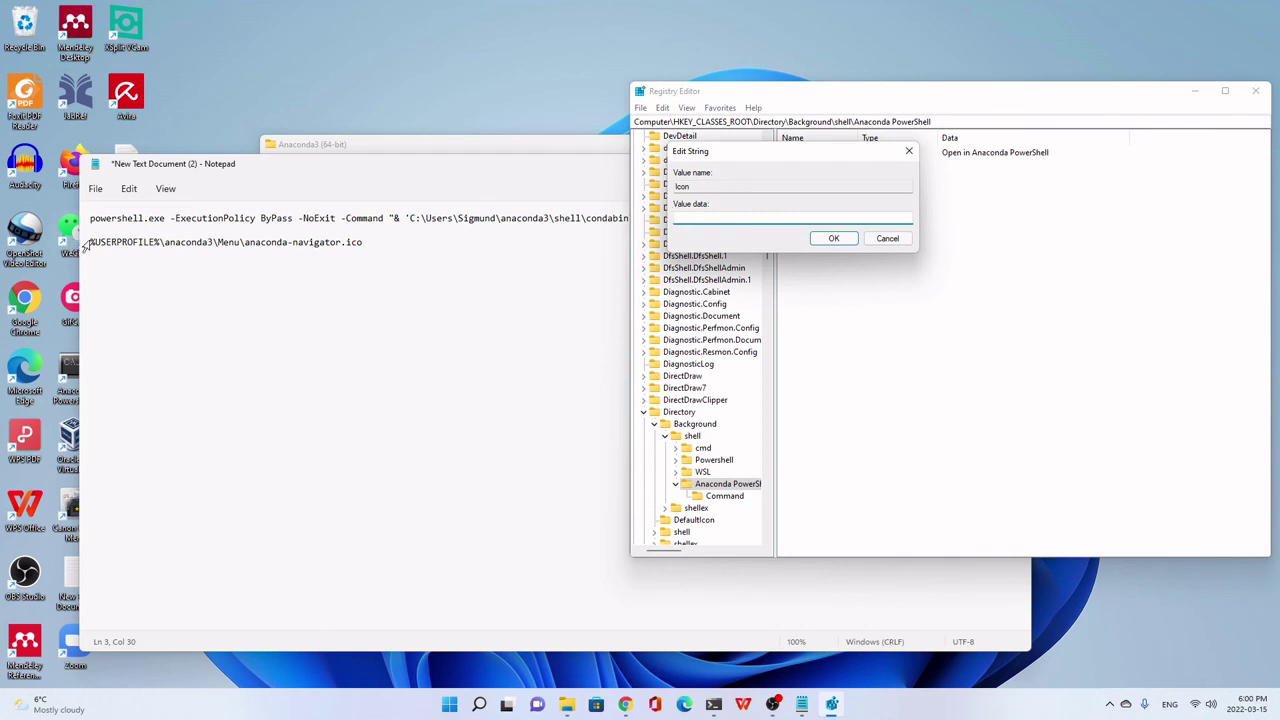
left_click_drag(89, 243, 347, 248)
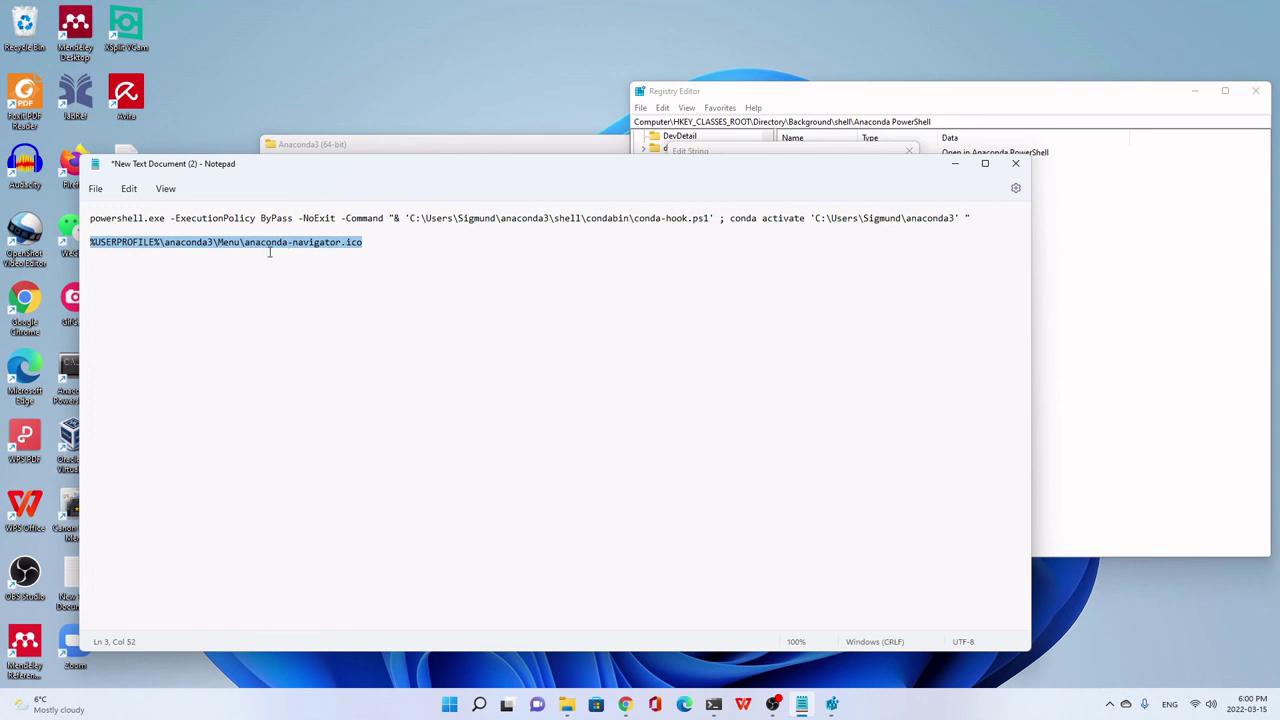
right_click(331, 245)
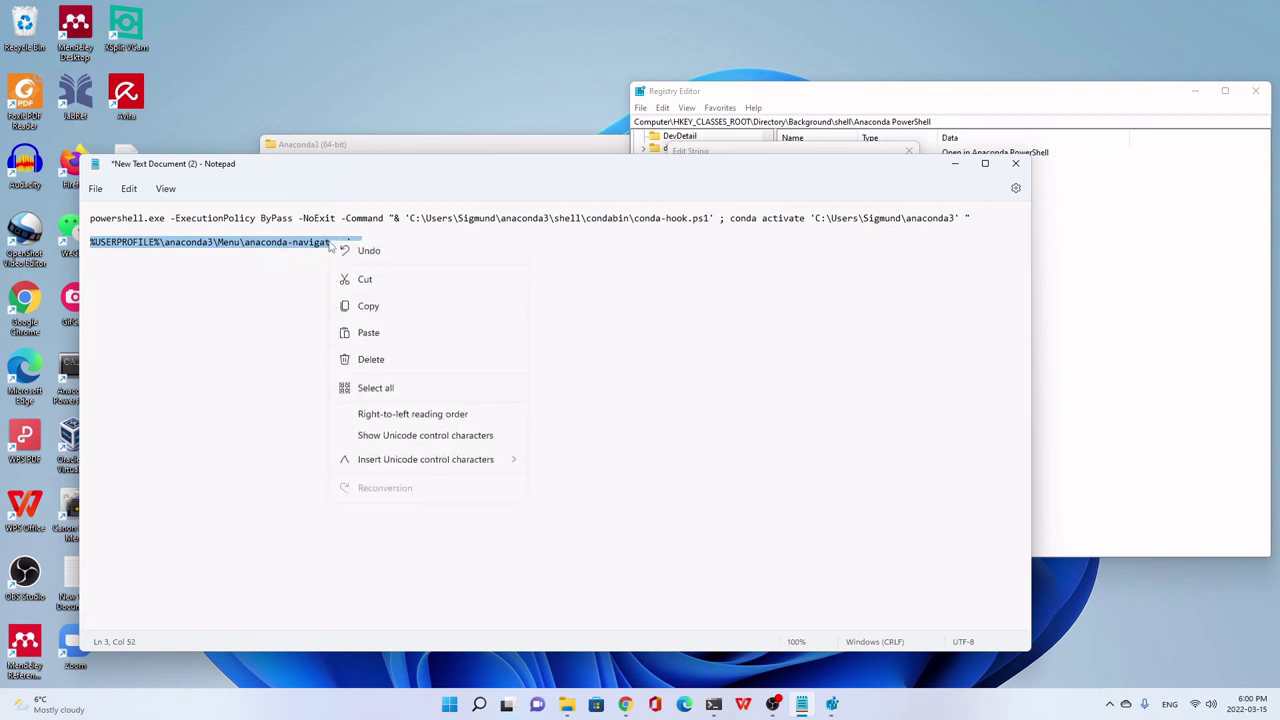
left_click(368, 311)
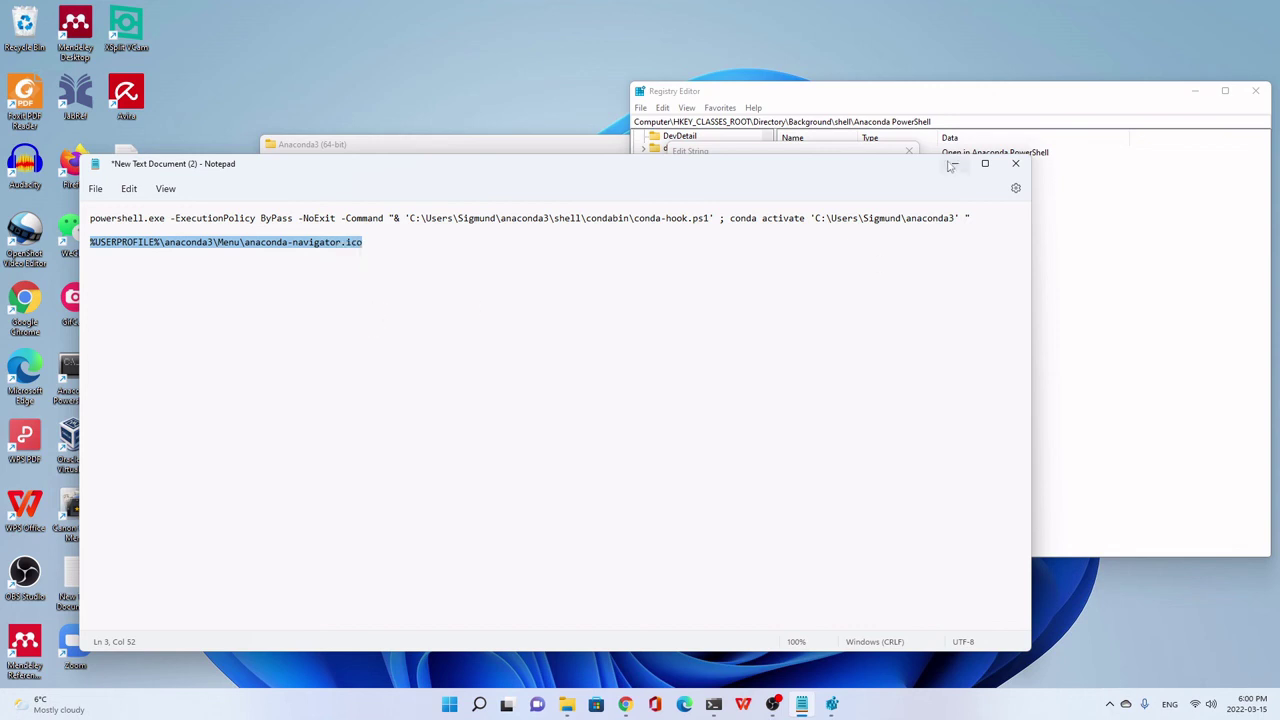
left_click(955, 163)
right_click(727, 217)
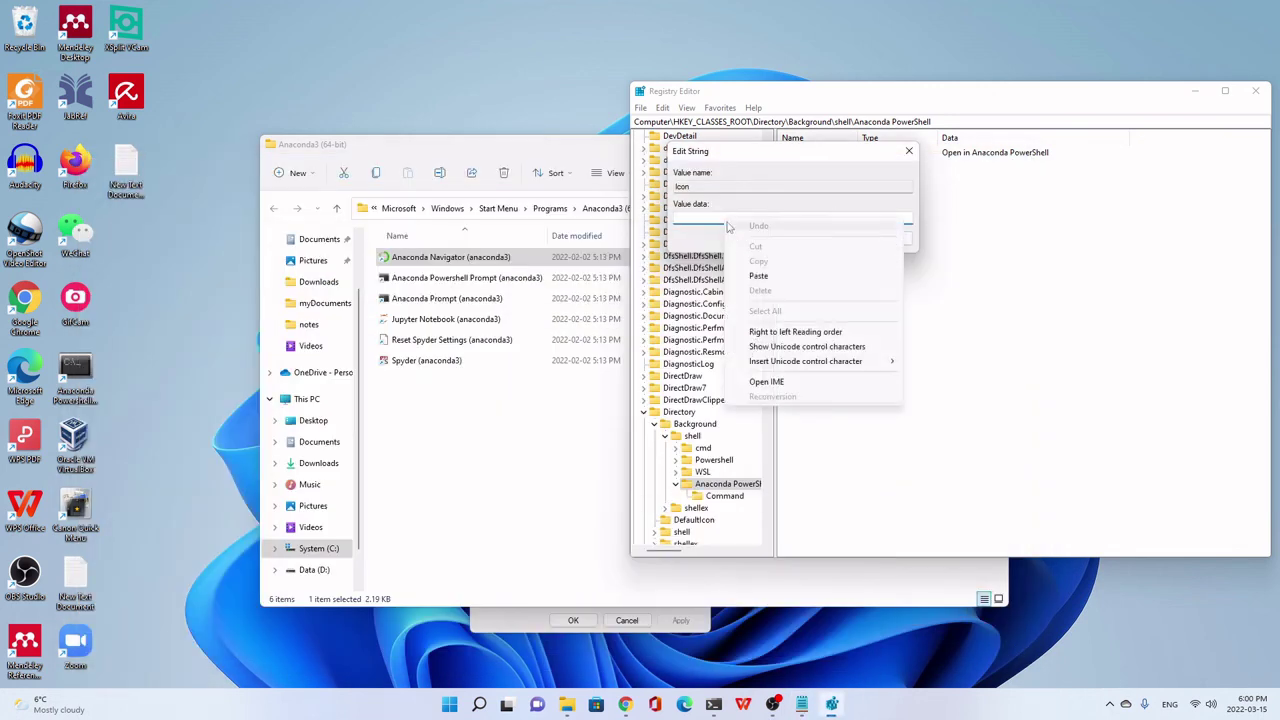
left_click(748, 281)
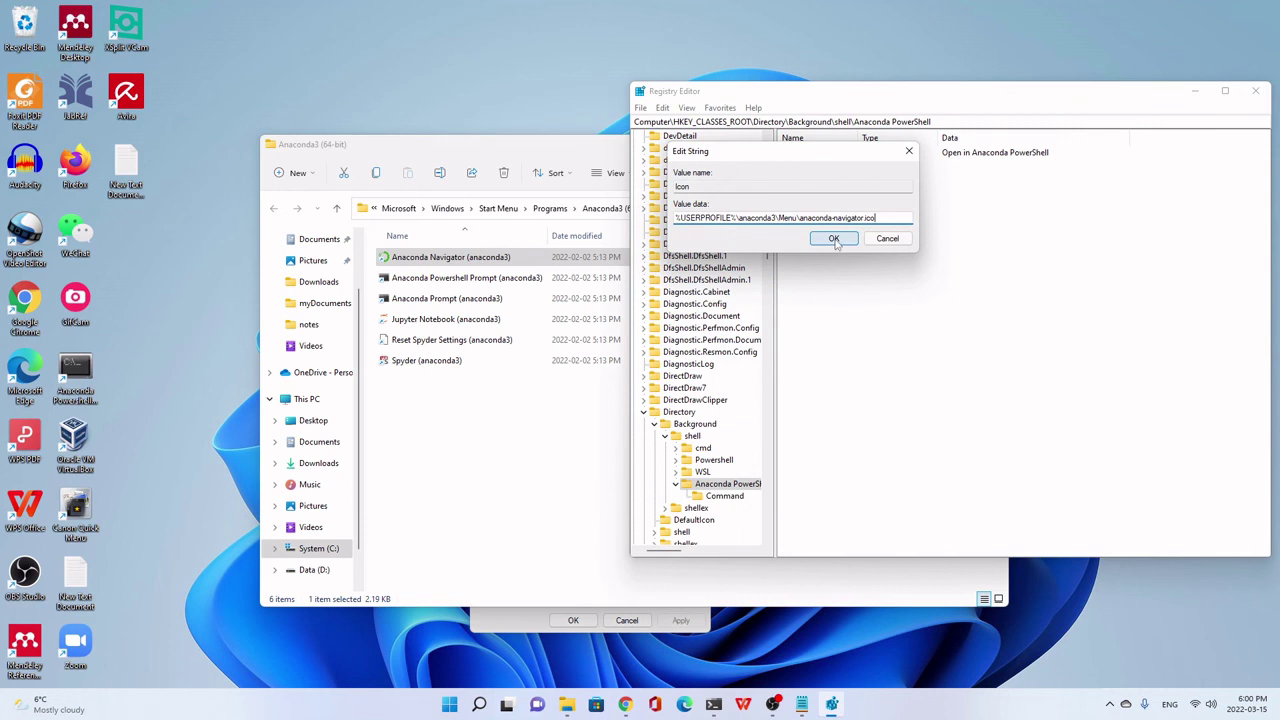
left_click(835, 240)
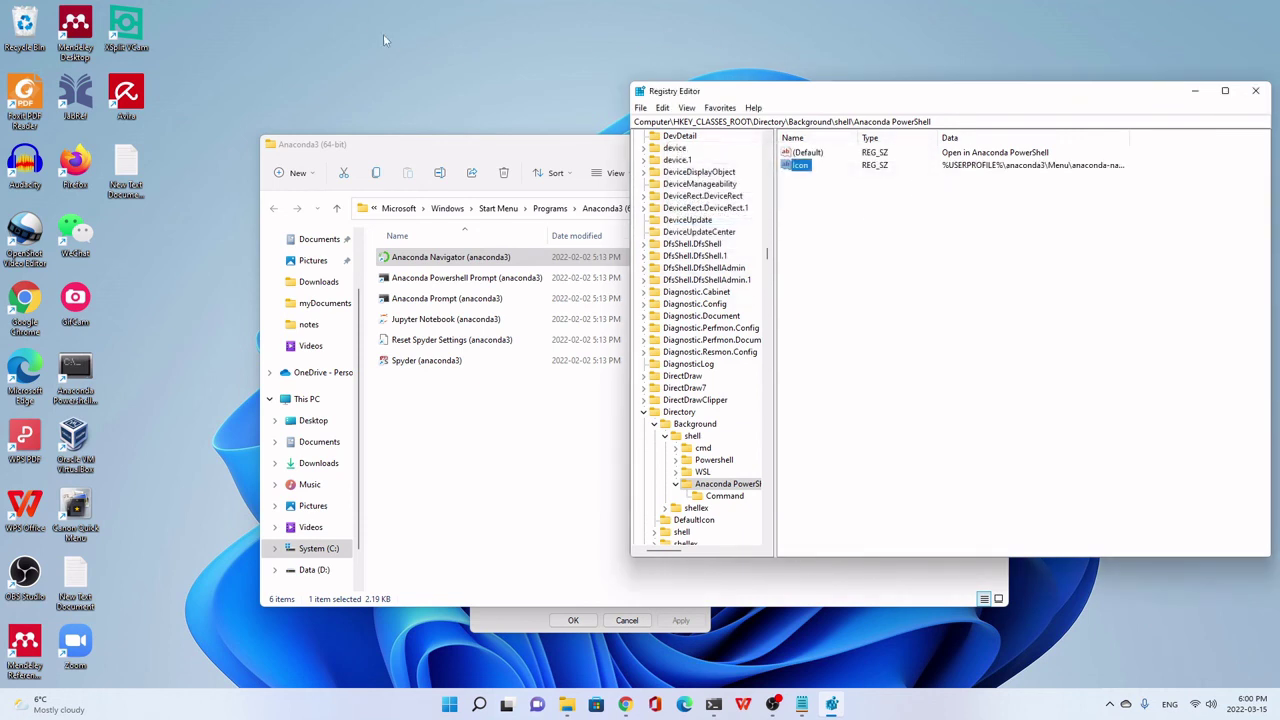
Show the desktop's full context menu to check the icon beside the "Open in Anaconda PowerShell" entry.
right_click(355, 23)
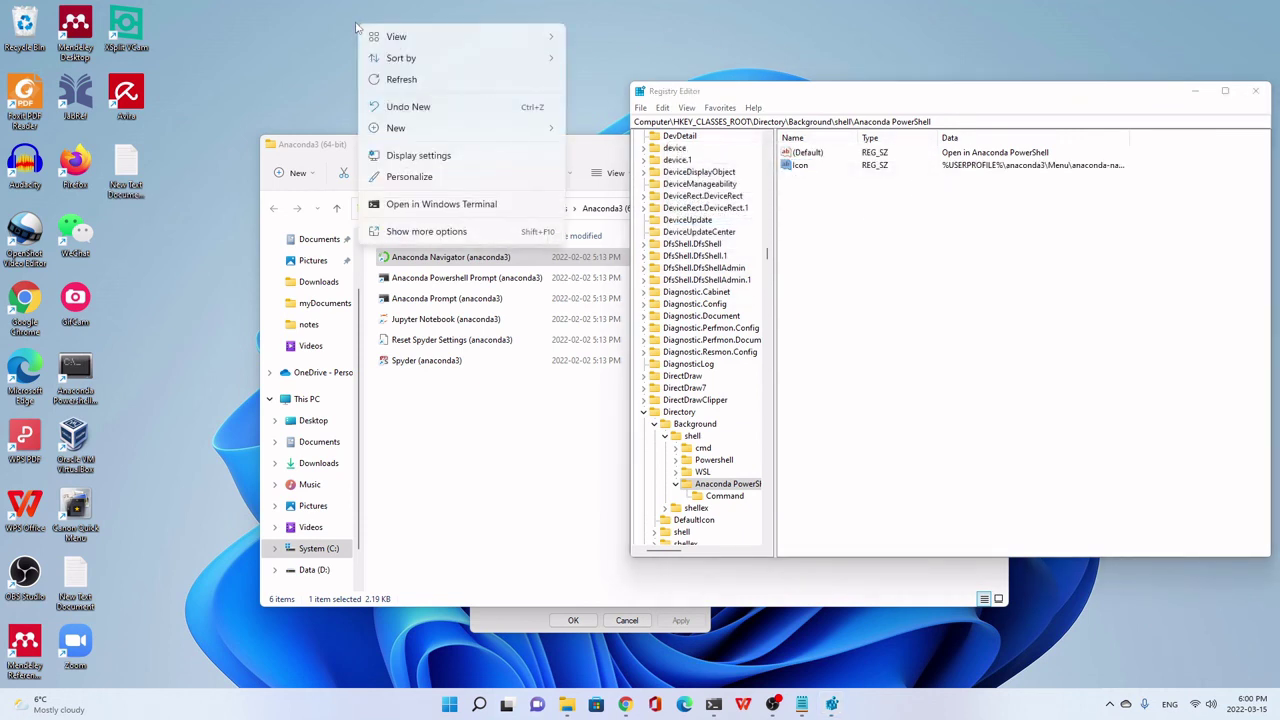
left_click(419, 233)
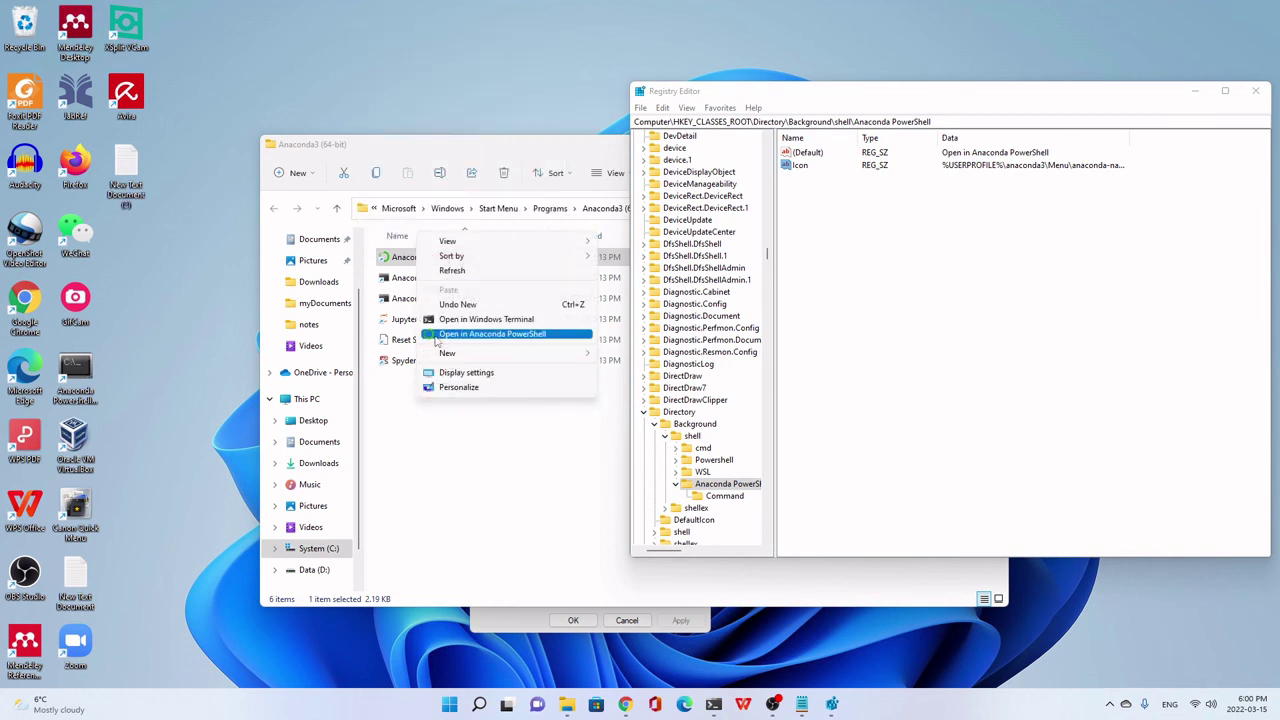